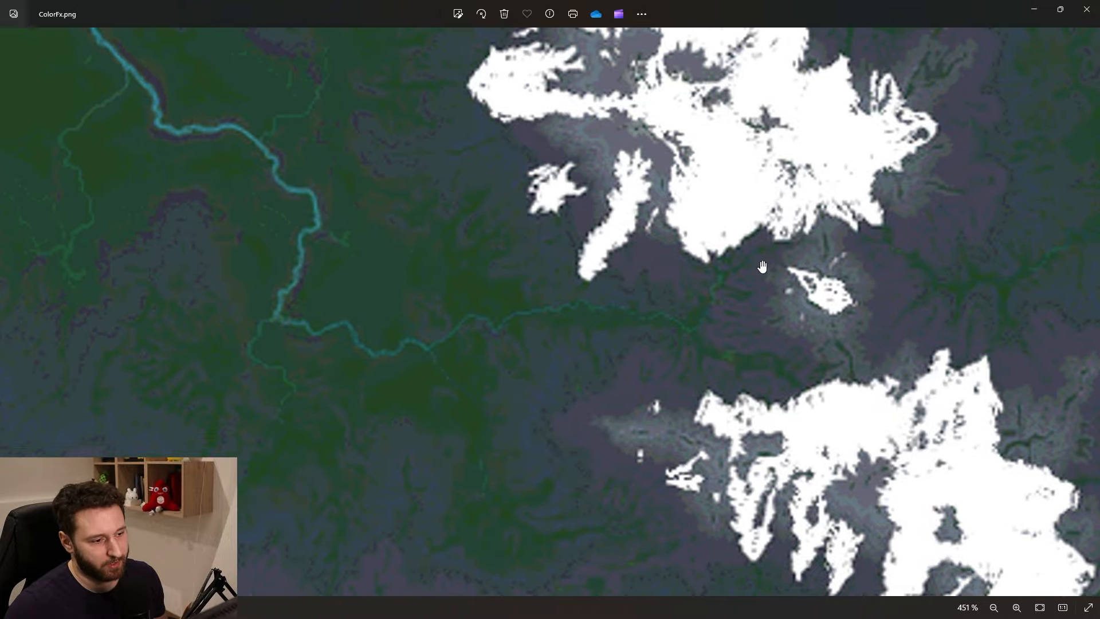
# Examine the river branches and surrounding terrain colours in ColorFx.png at close range.
pyautogui.scroll(5, 550, 275)
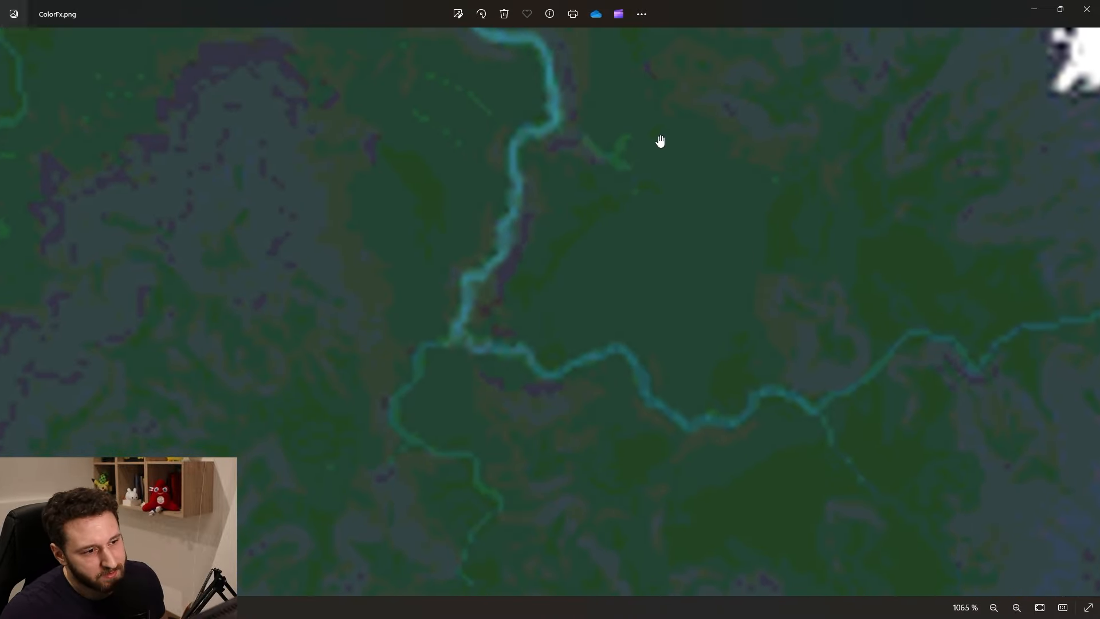
pyautogui.moveTo(717, 205); pyautogui.dragTo(648, 262)
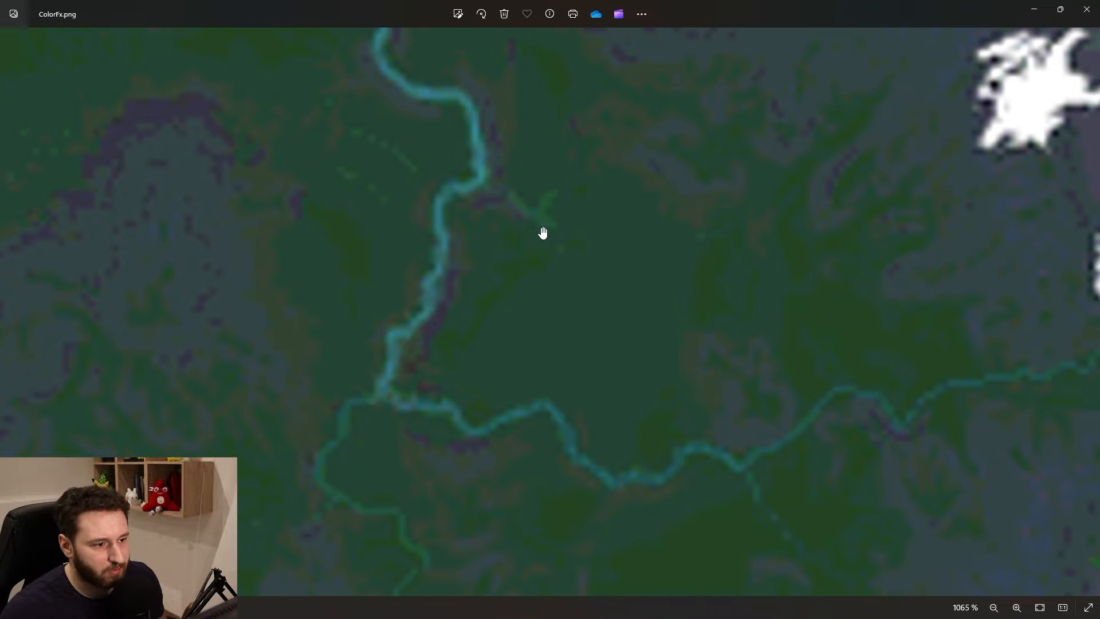
pyautogui.moveTo(542, 232); pyautogui.dragTo(665, 285)
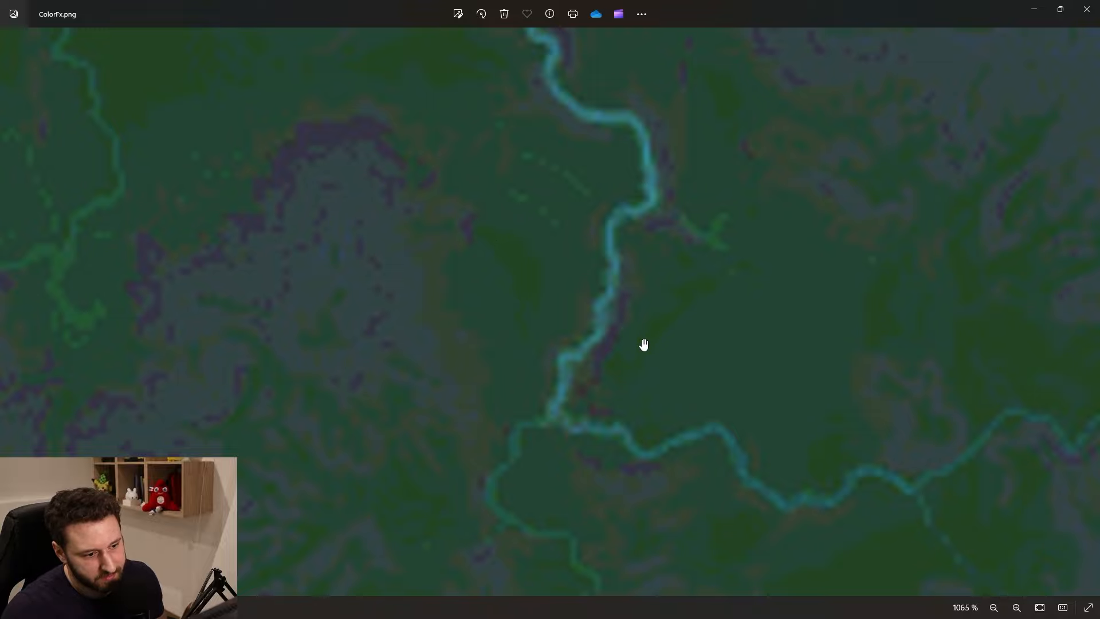
pyautogui.moveTo(722, 342); pyautogui.dragTo(604, 342)
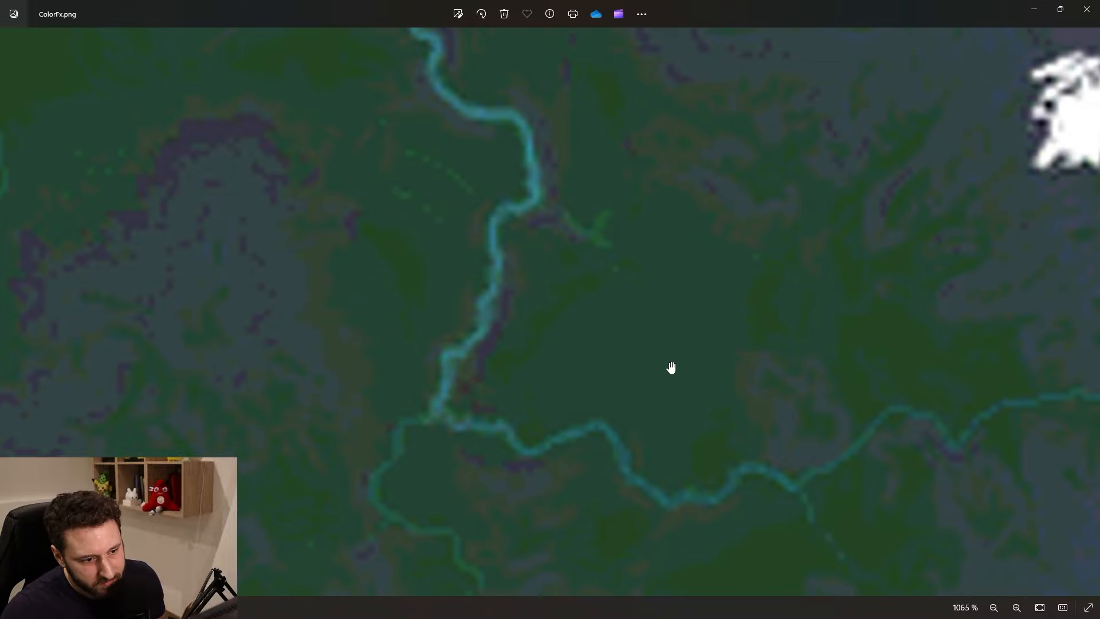
pyautogui.scroll(-3, 630, 364)
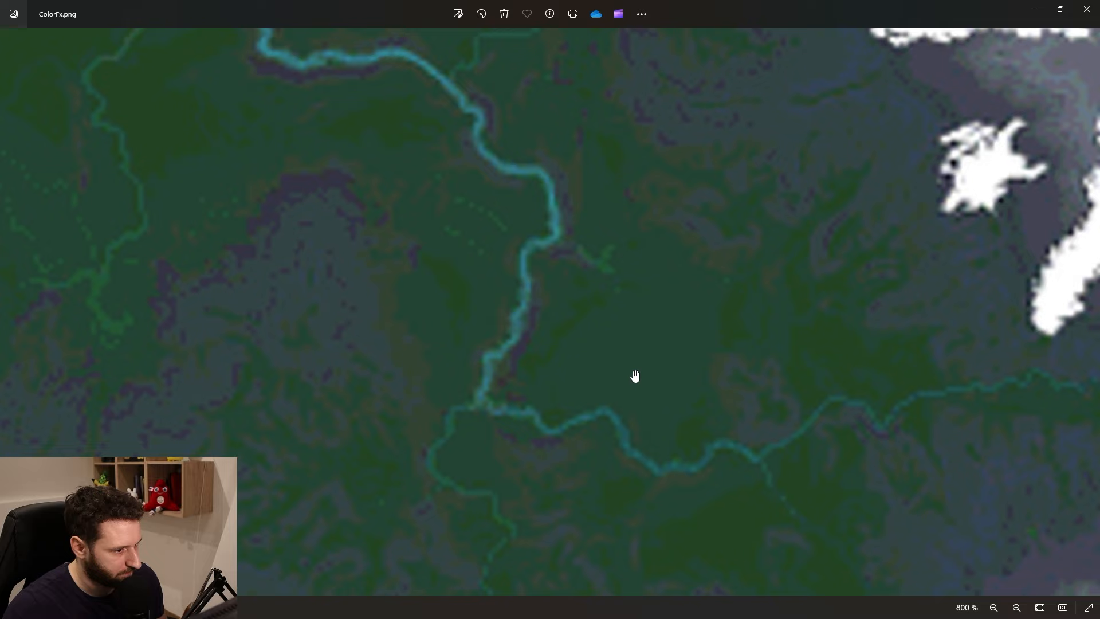
pyautogui.scroll(-6, 594, 352)
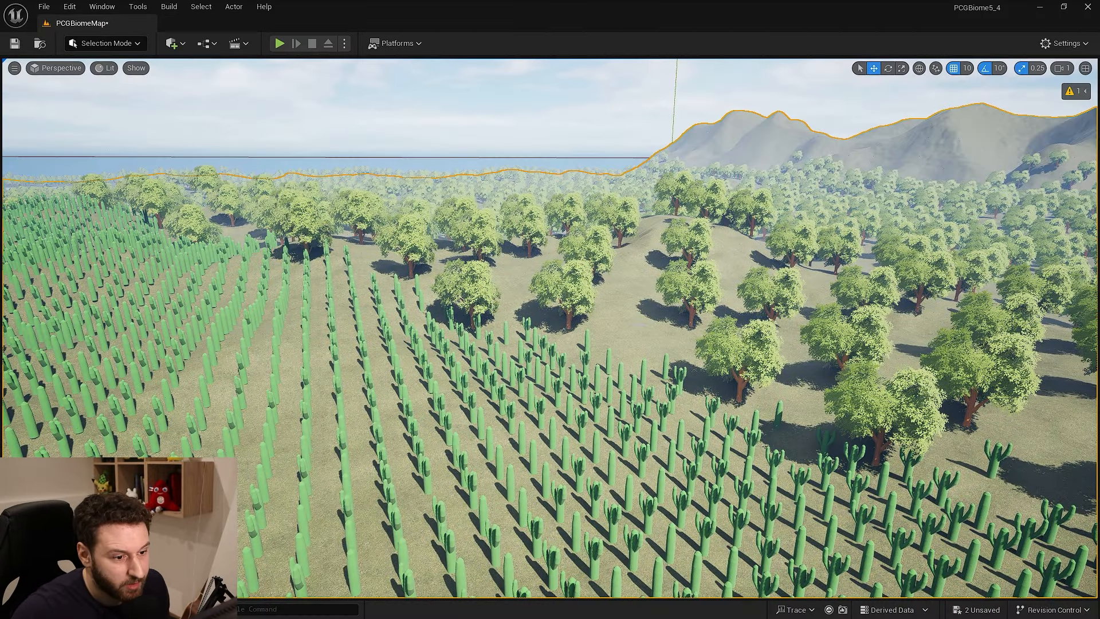
# Switch to Unreal Editor and inspect the cactus and tree distribution across the existing PCGBiomeMap level.
pyautogui.moveTo(626, 311); pyautogui.dragTo(896, 318, button='right')
pyautogui.moveTo(626, 311); pyautogui.dragTo(504, 367, button='right')
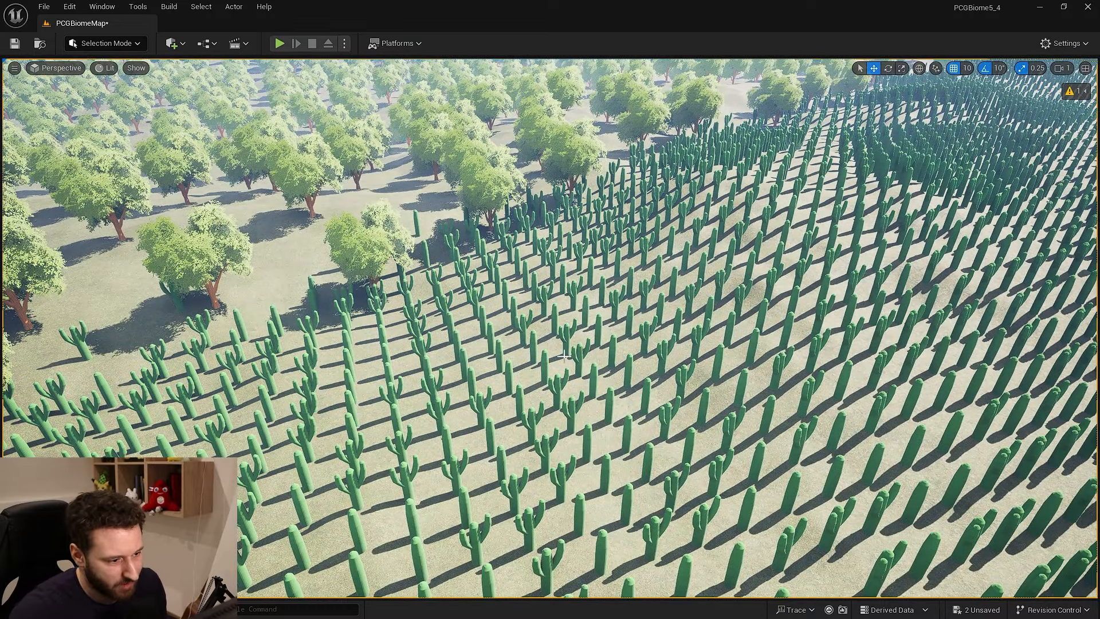
pyautogui.moveTo(563, 355); pyautogui.dragTo(425, 354, button='right')
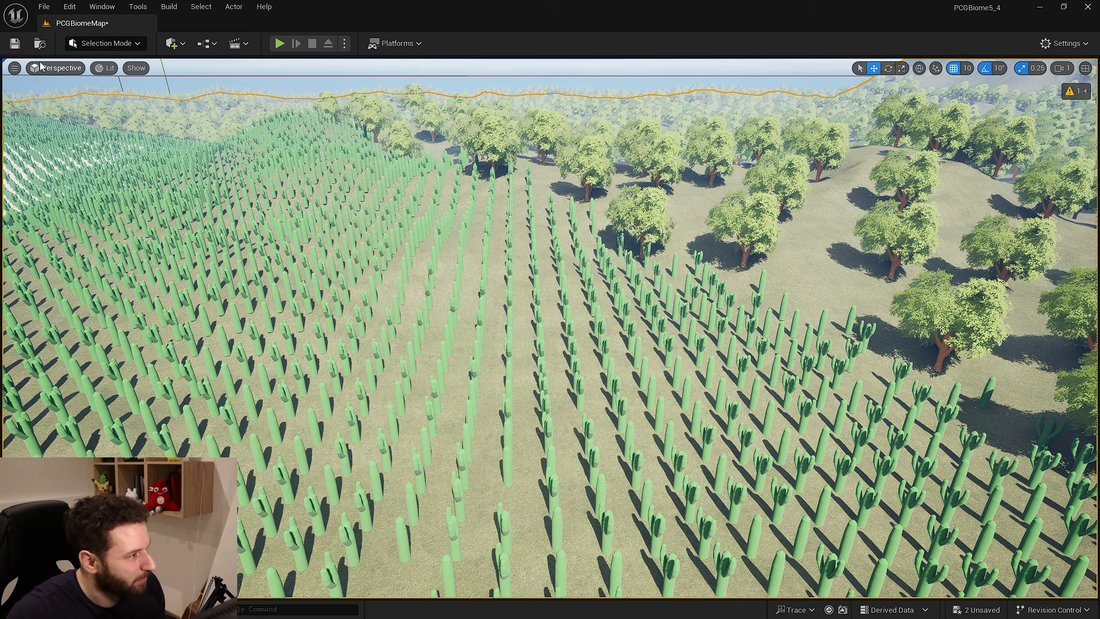
# Replace the open biome map with a new level based on the Empty Level template.
pyautogui.click(44, 6)
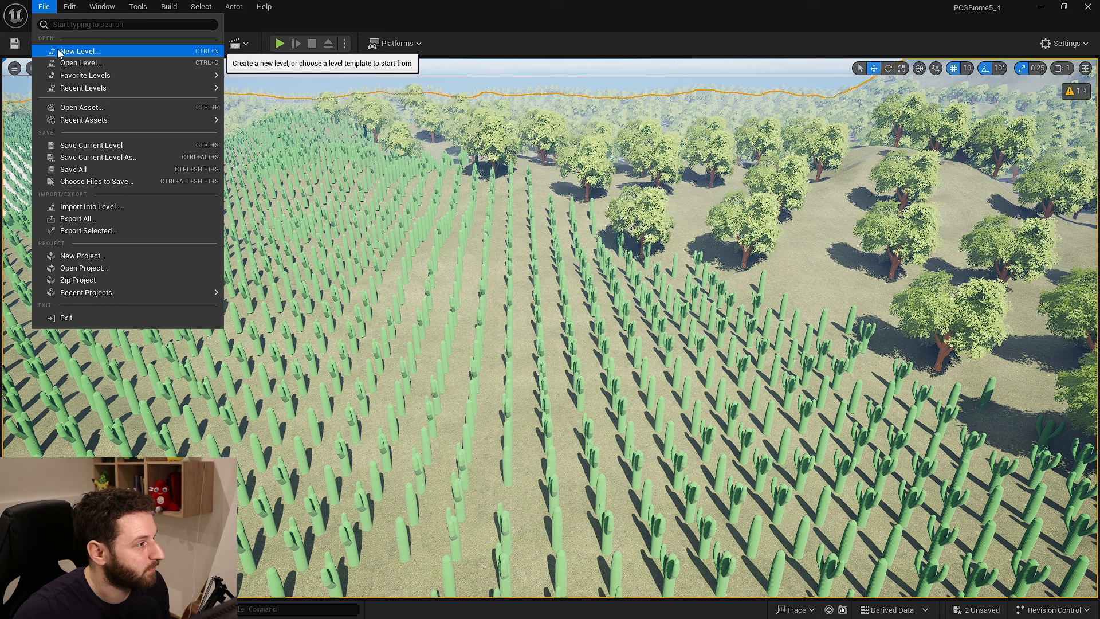
pyautogui.click(60, 53)
pyautogui.click(629, 245)
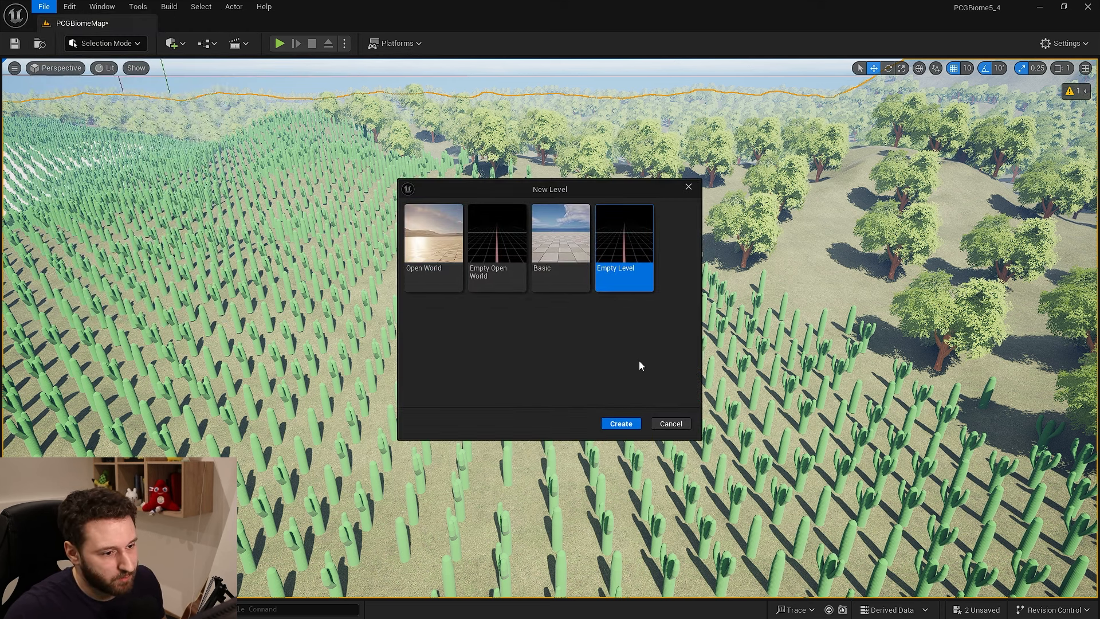
pyautogui.click(624, 423)
pyautogui.click(584, 445)
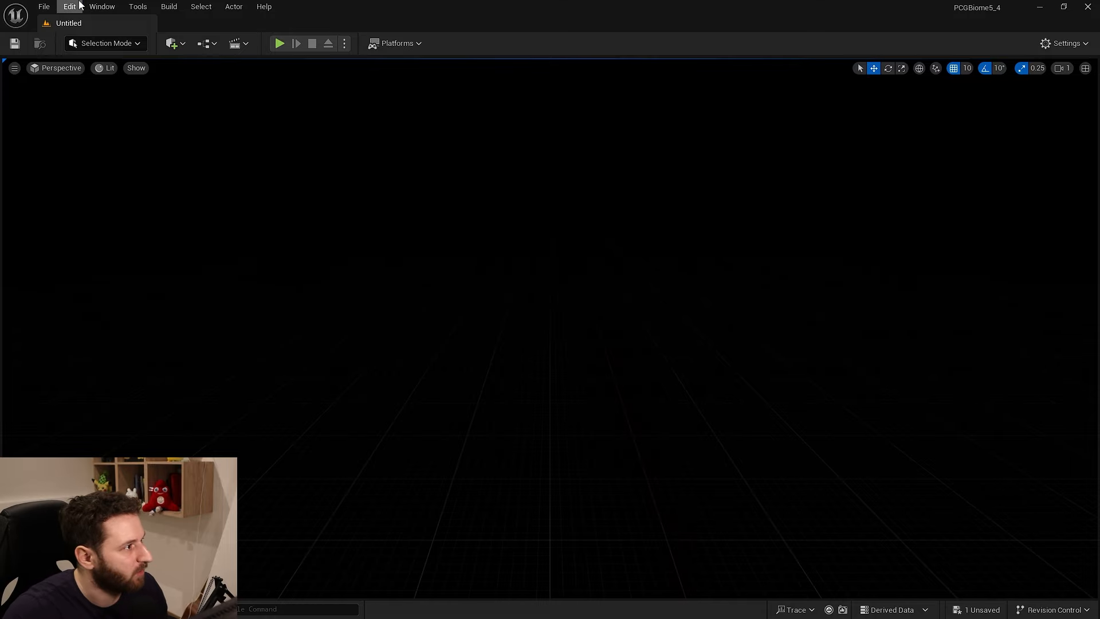
# Enable the experimental PCG Biome Sample plugin and restart the editor.
pyautogui.click(69, 7)
pyautogui.click(97, 198)
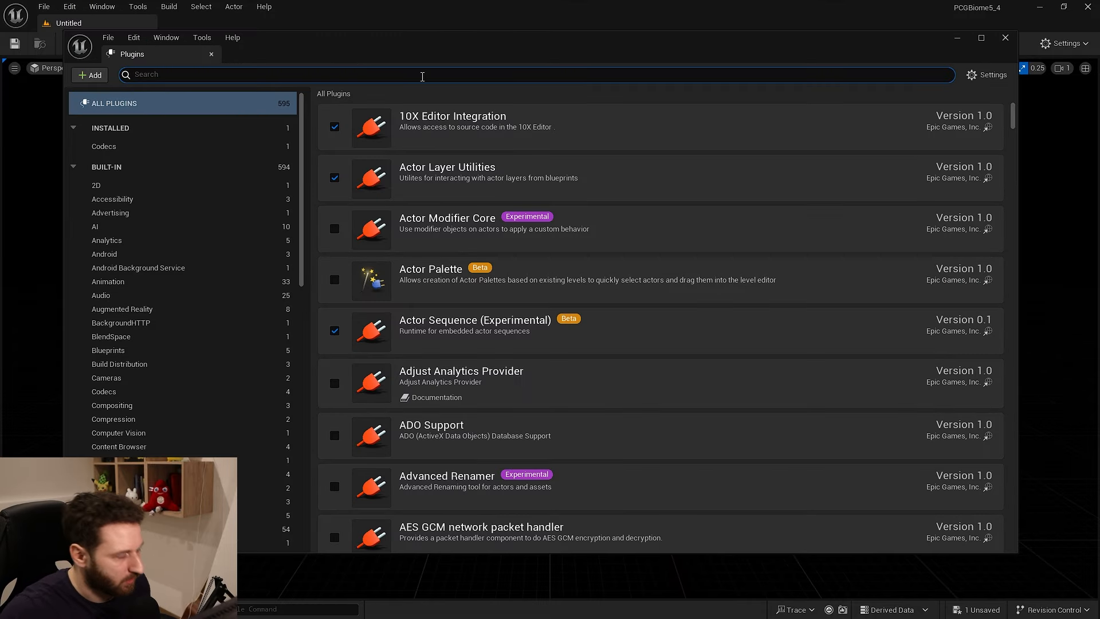
pyautogui.write('biome')
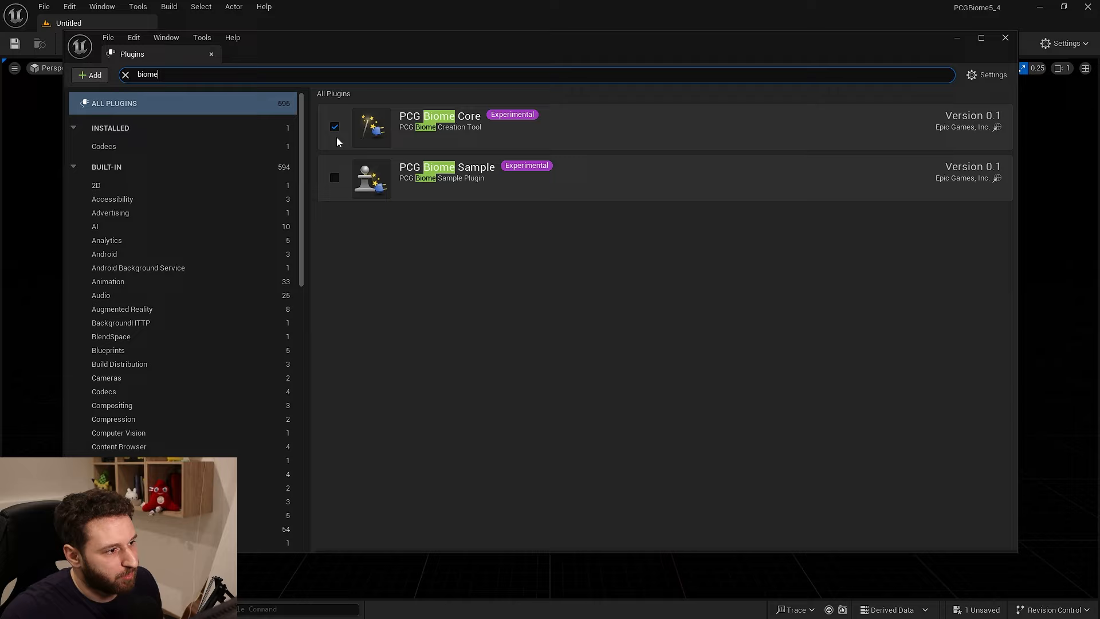
pyautogui.click(335, 178)
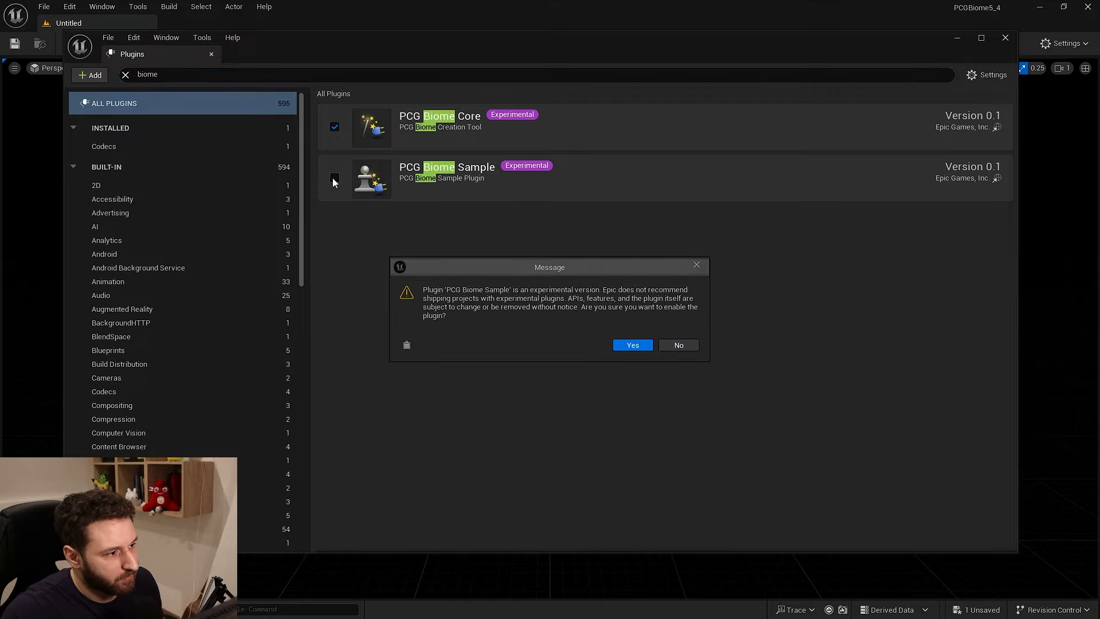
pyautogui.click(632, 343)
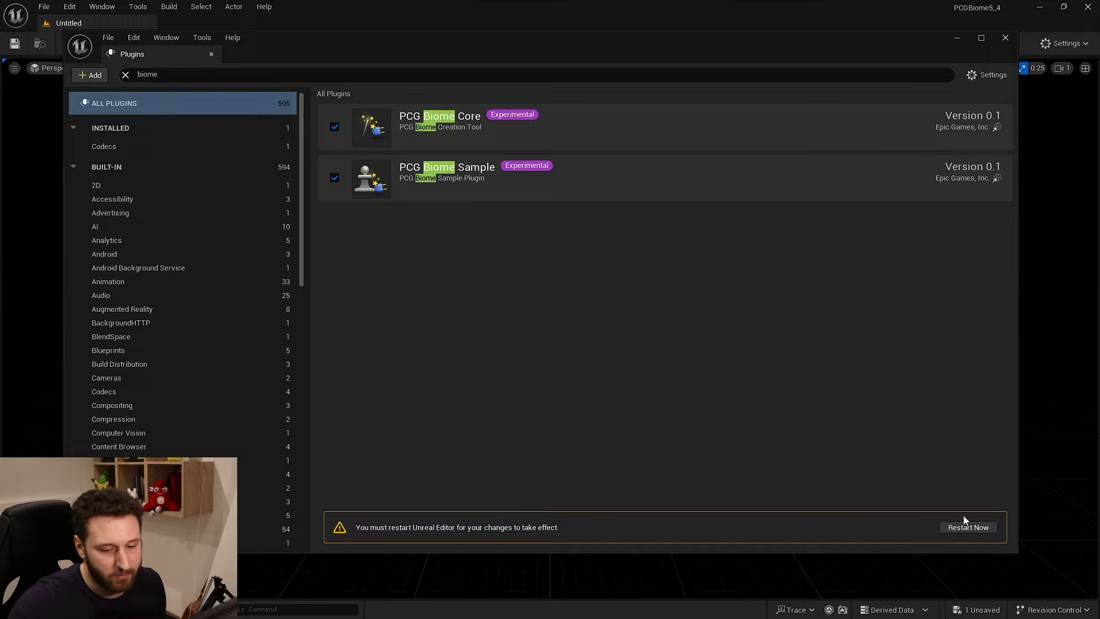
pyautogui.click(973, 532)
pyautogui.click(582, 445)
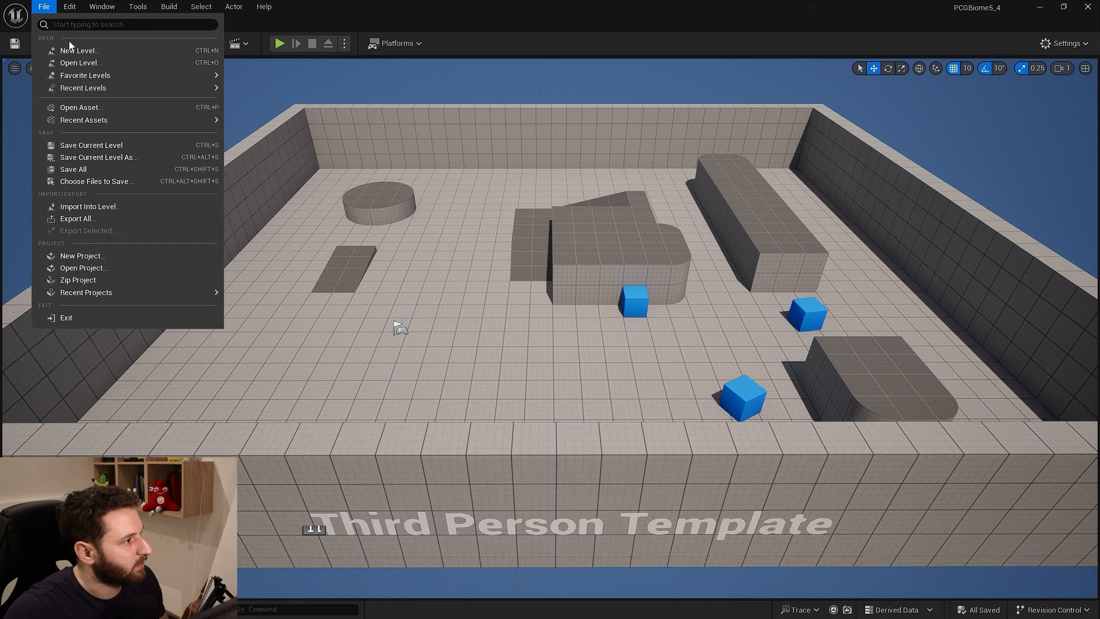
# Create a level from the Empty Level template and save it as GaeaMap in the Maps folder.
pyautogui.click(75, 48)
pyautogui.click(626, 251)
pyautogui.click(621, 424)
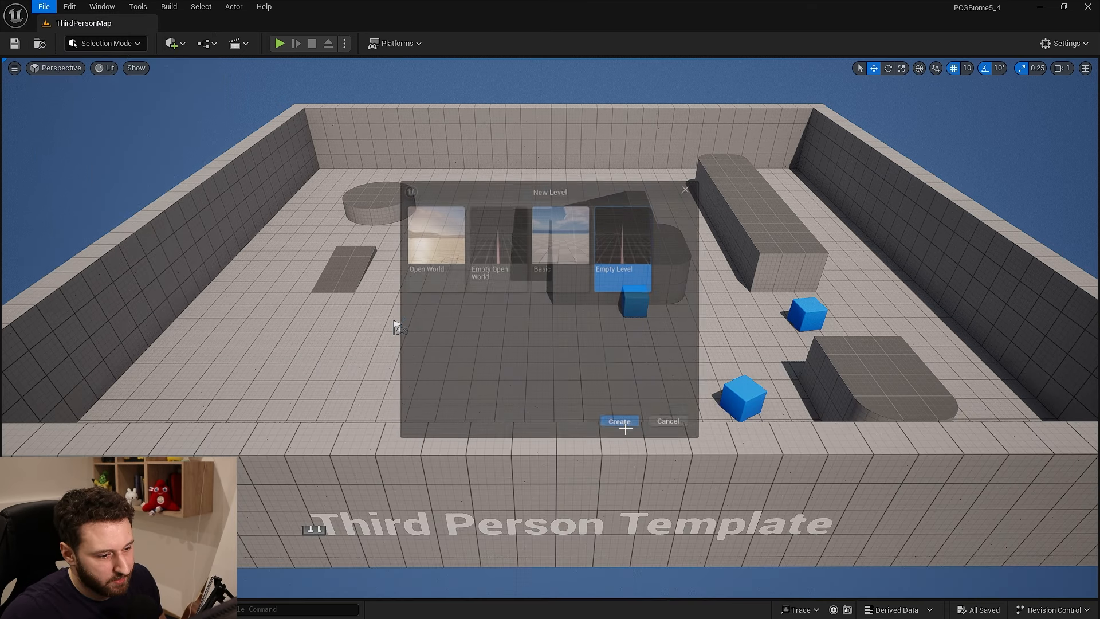
pyautogui.click(43, 6)
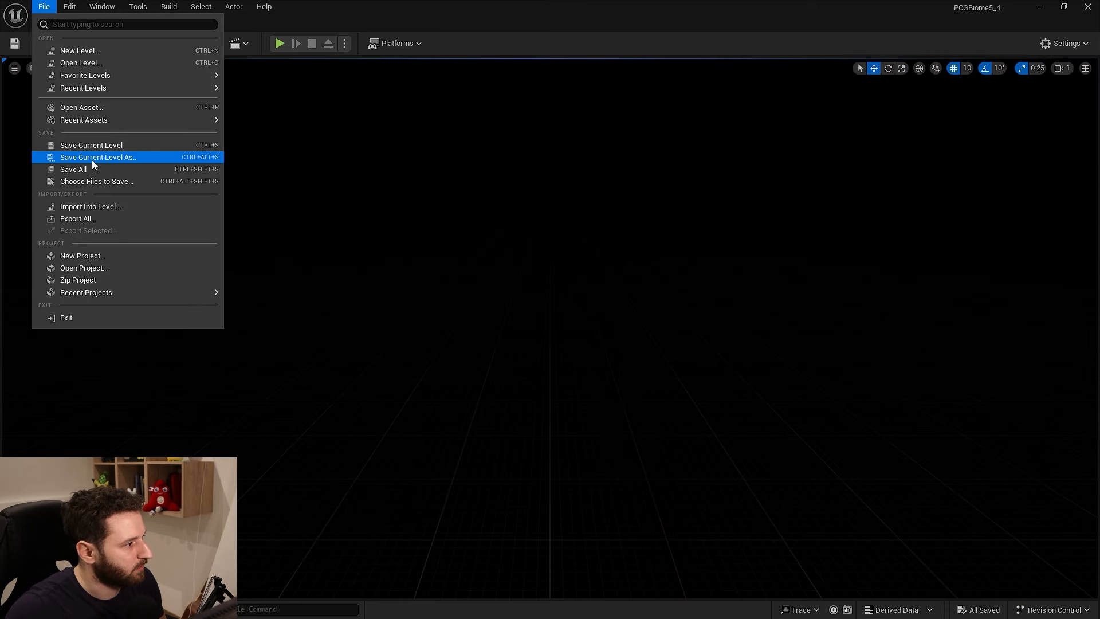
pyautogui.click(98, 146)
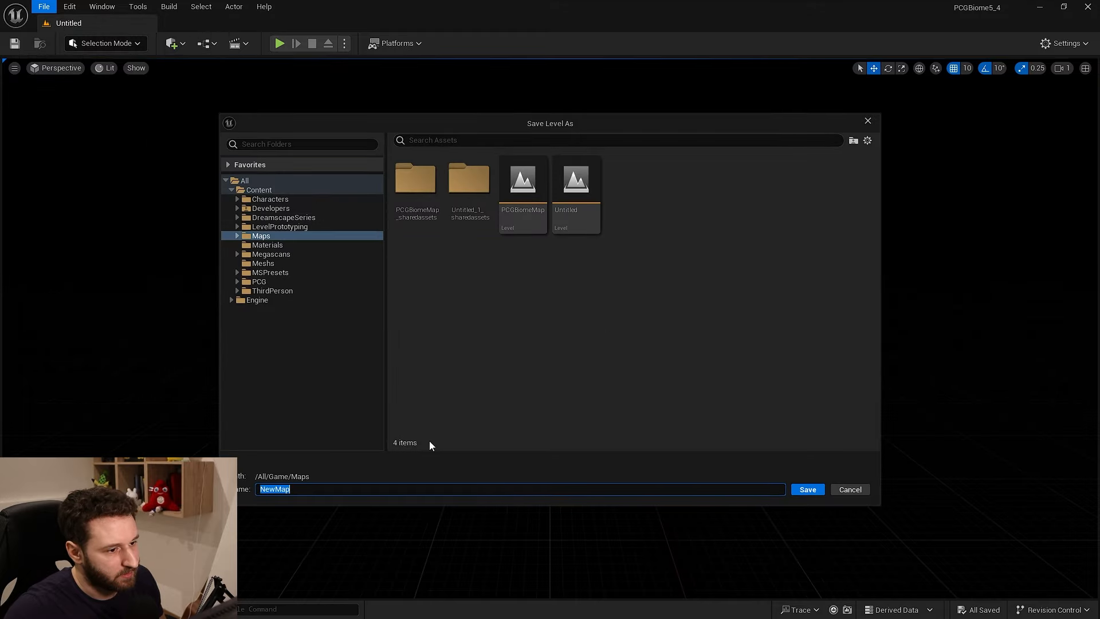
pyautogui.write('GaeaMap')
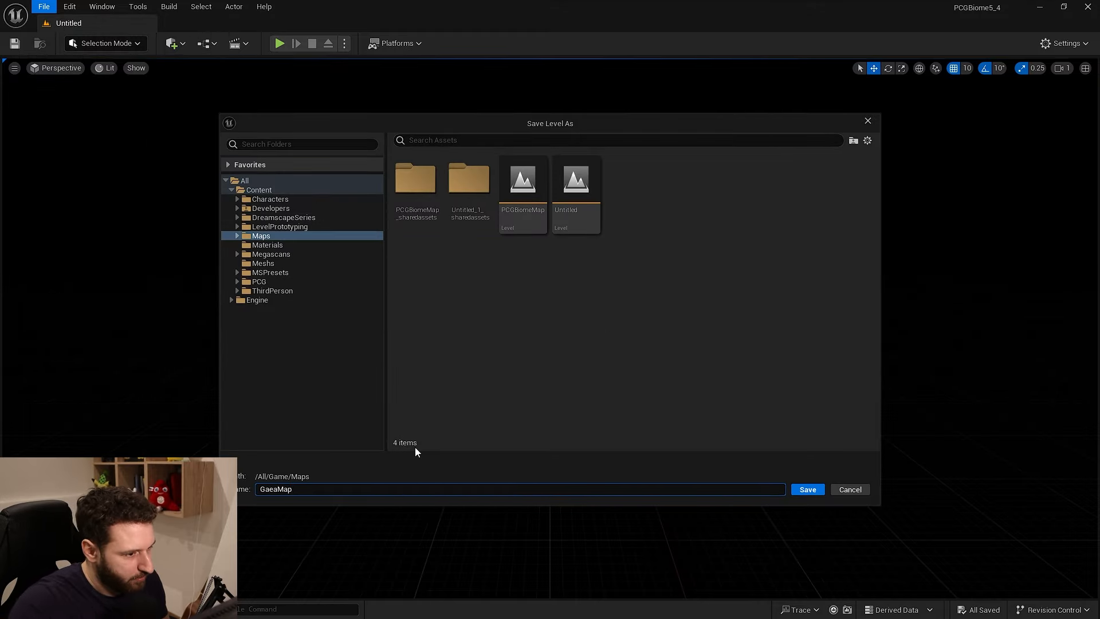
pyautogui.click(809, 490)
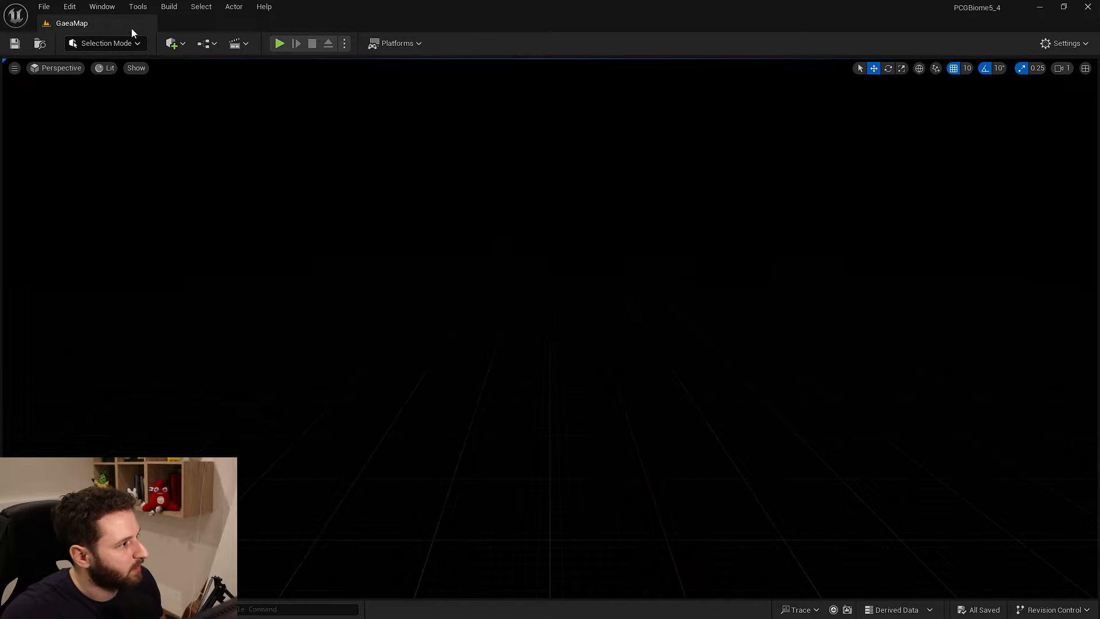
# Add a sky light, atmospheric light, sky atmosphere, volumetric cloud and height fog with the Env. Light Mixer.
pyautogui.click(99, 6)
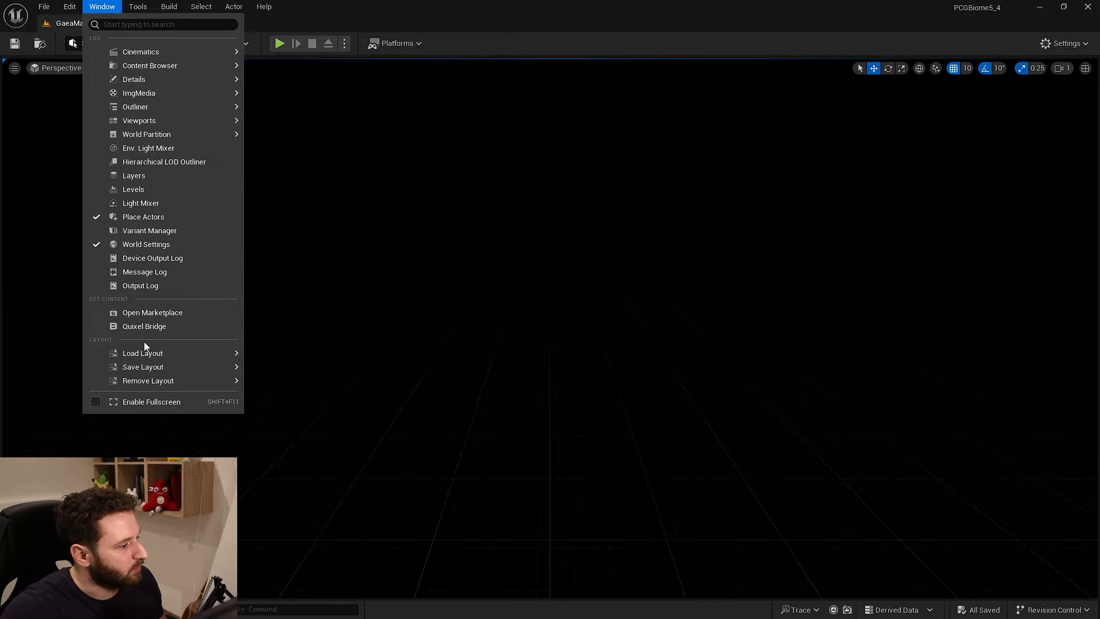
pyautogui.click(149, 149)
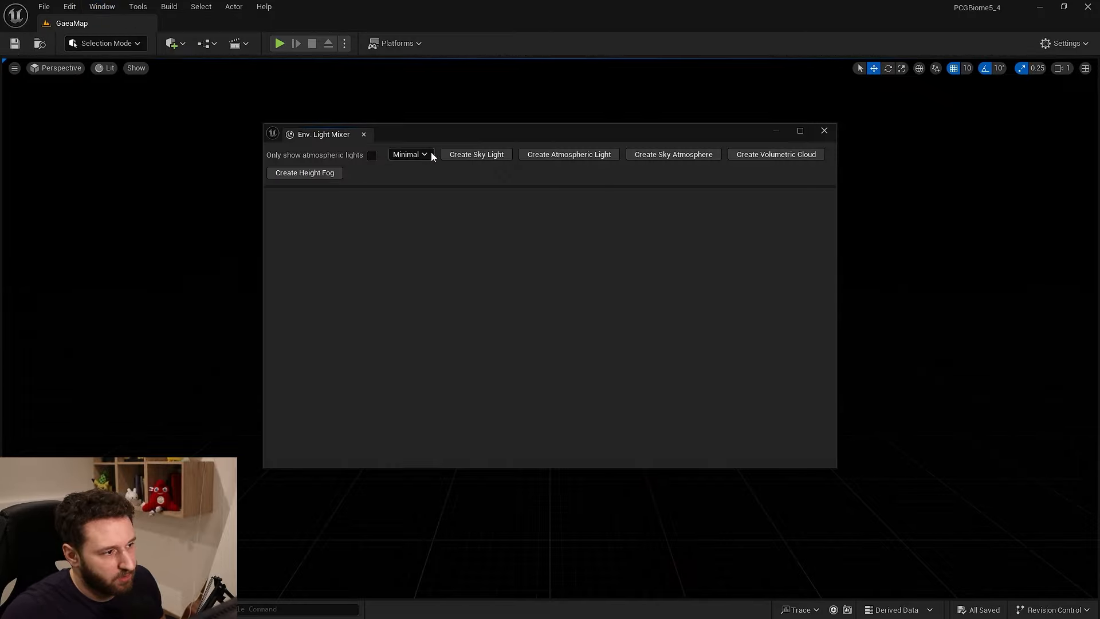
pyautogui.click(479, 156)
pyautogui.click(479, 155)
pyautogui.click(479, 155)
pyautogui.click(479, 155)
pyautogui.click(479, 156)
pyautogui.click(824, 131)
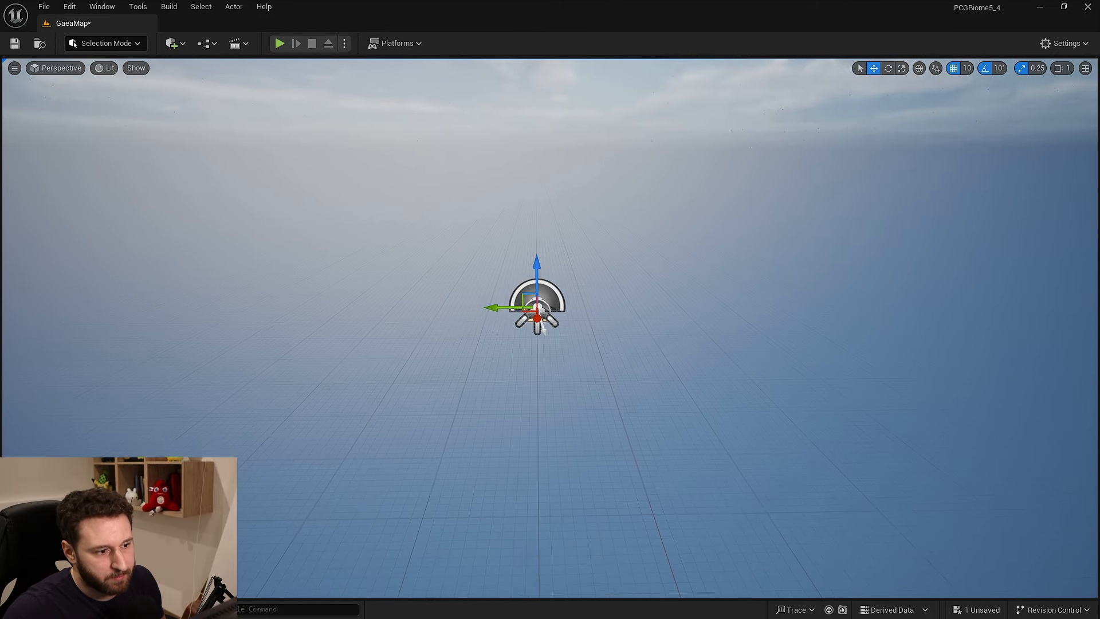
# In Landscape mode, set up a new landscape from file using Landscape.png from Gaea build 003 as the heightmap.
pyautogui.click(106, 43)
pyautogui.click(122, 74)
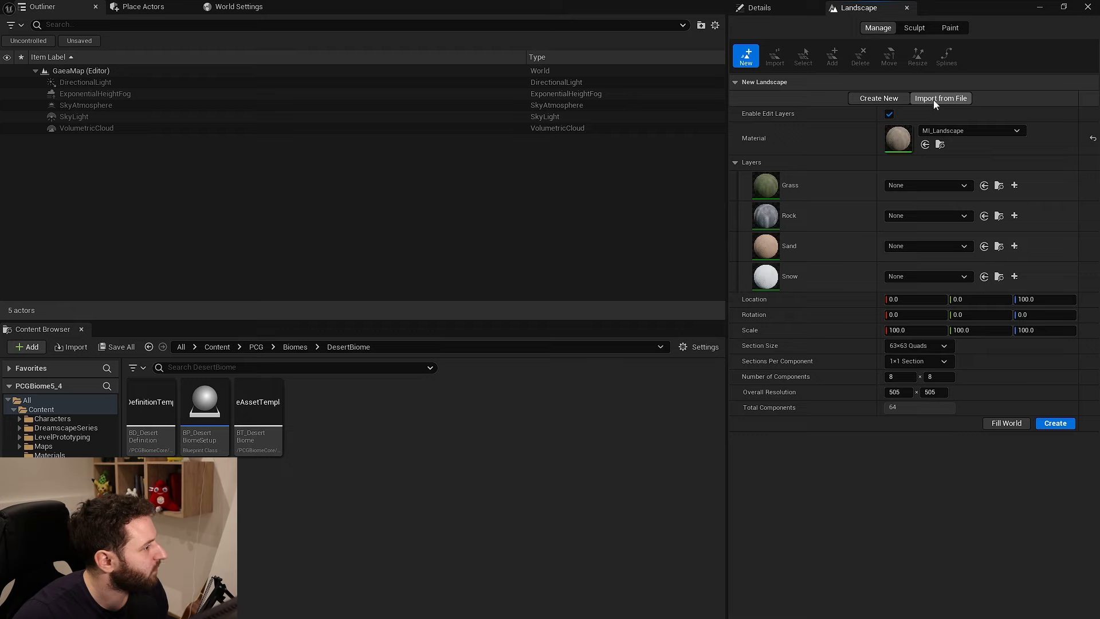
pyautogui.click(933, 99)
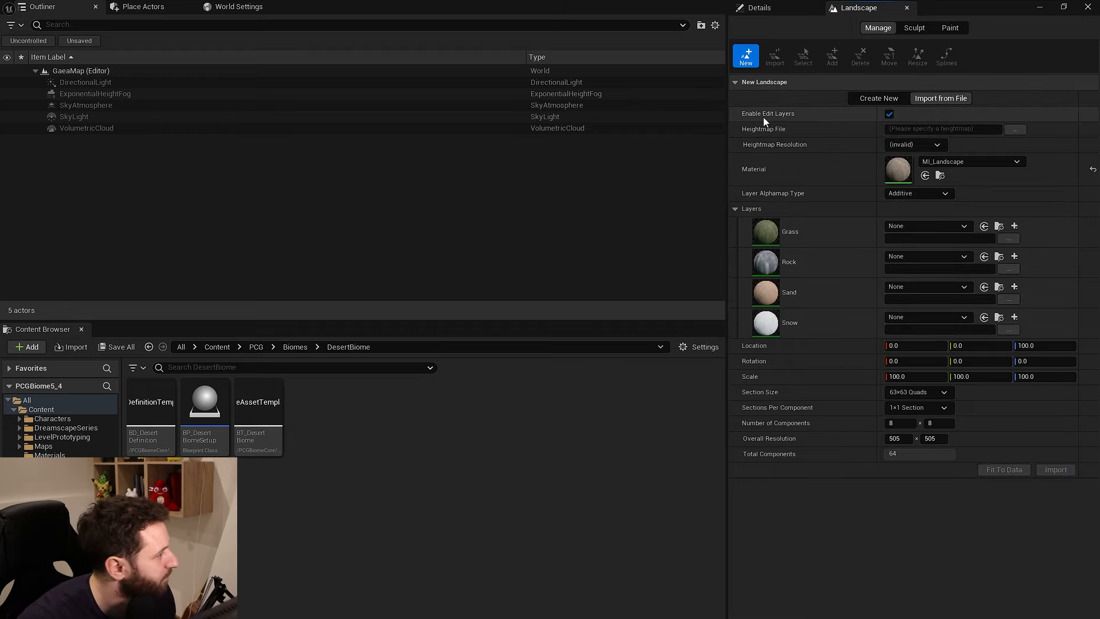
pyautogui.click(1015, 129)
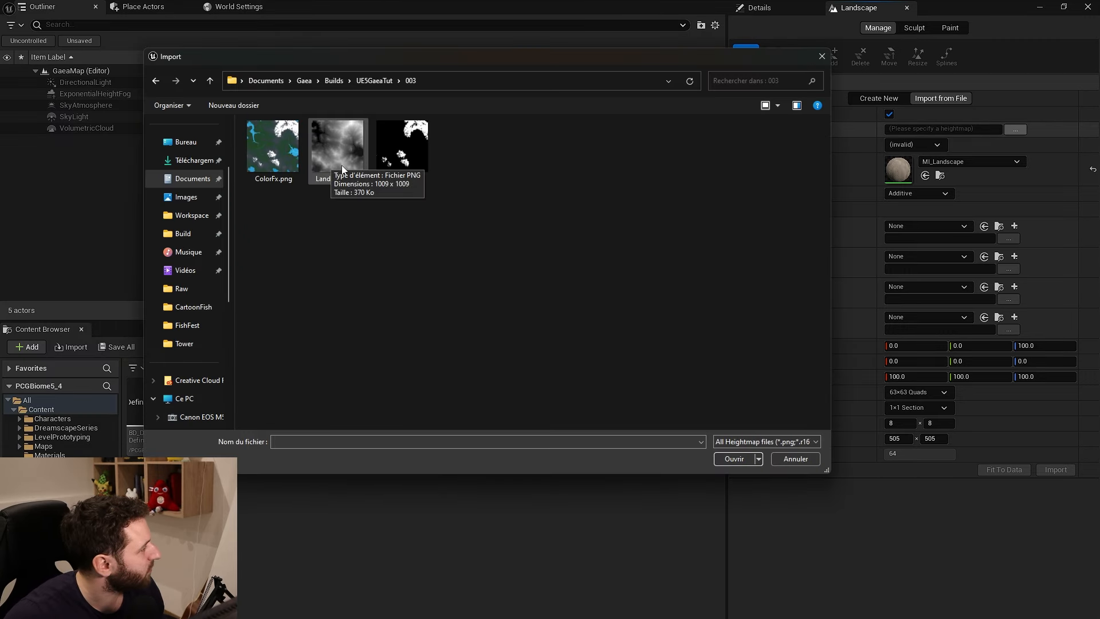
pyautogui.click(338, 150)
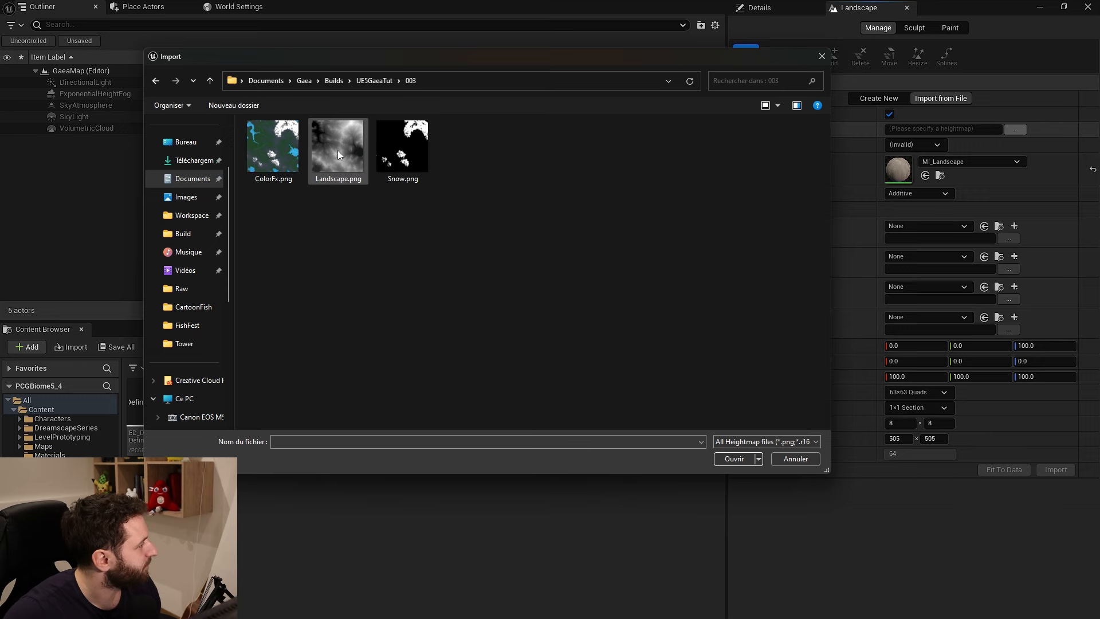
pyautogui.click(734, 459)
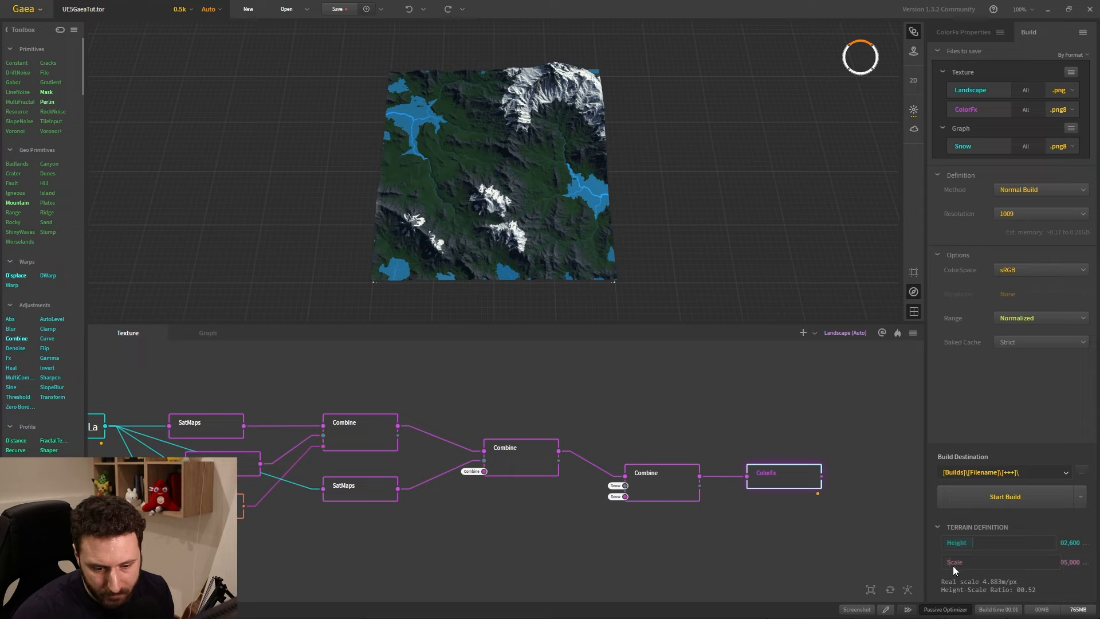
# Set the new landscape's X and Y scale to 5000*100/1009 and import it into the level.
pyautogui.click(1046, 12)
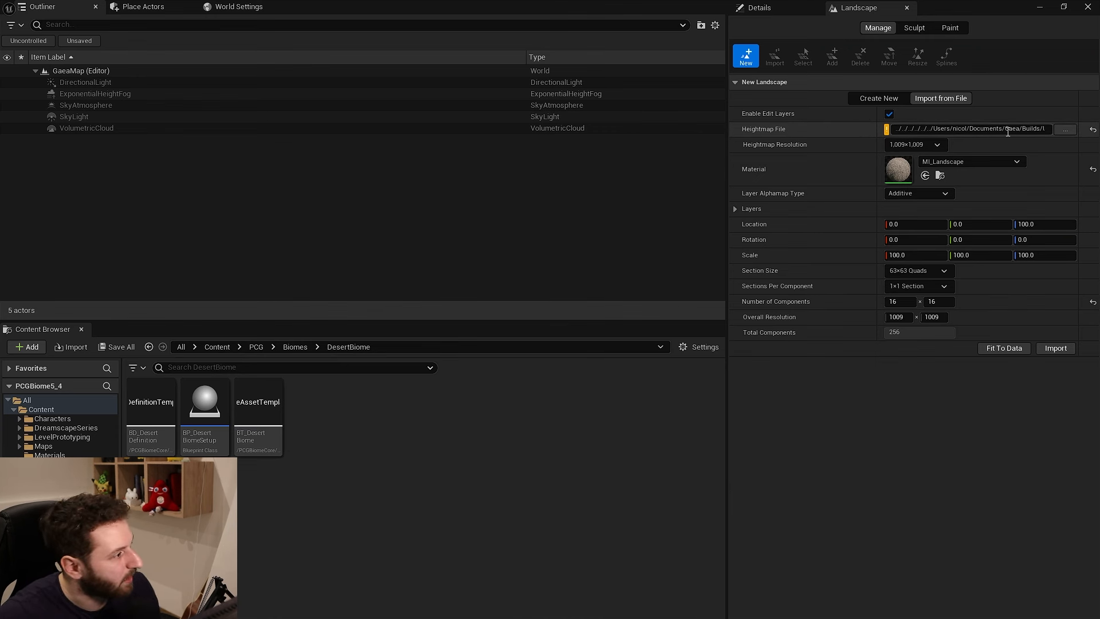
pyautogui.click(900, 255)
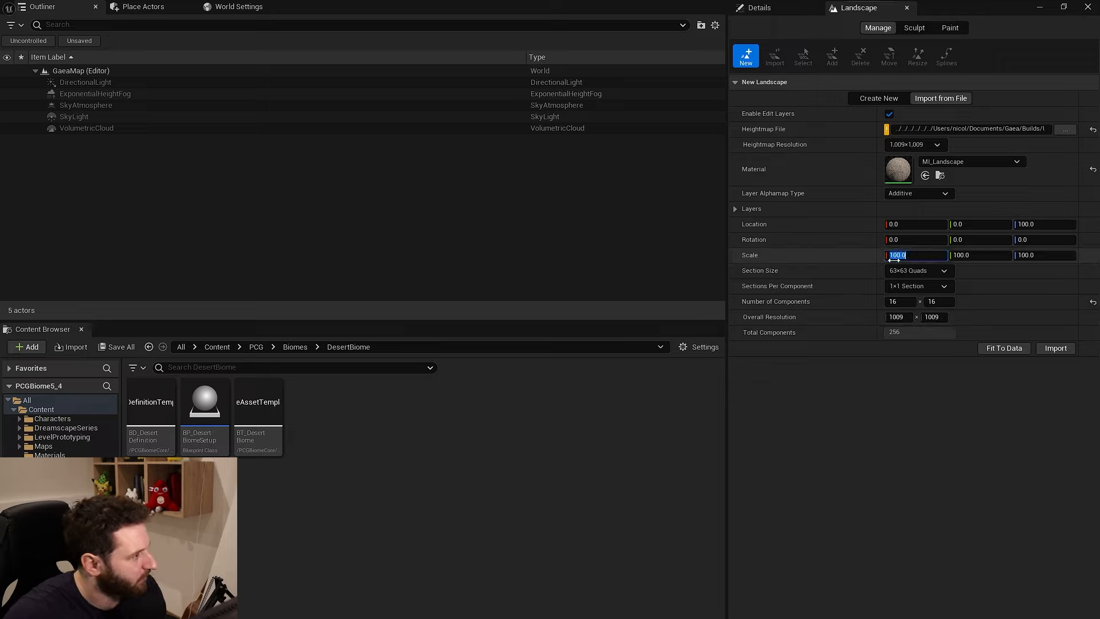
pyautogui.write('500')
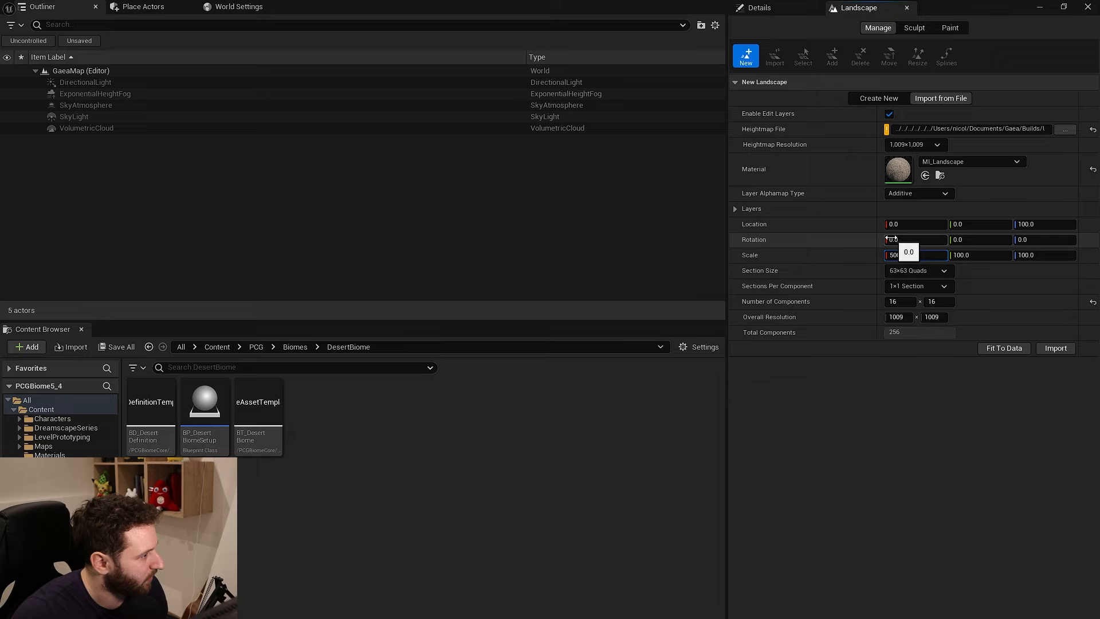
pyautogui.write('0/1009')
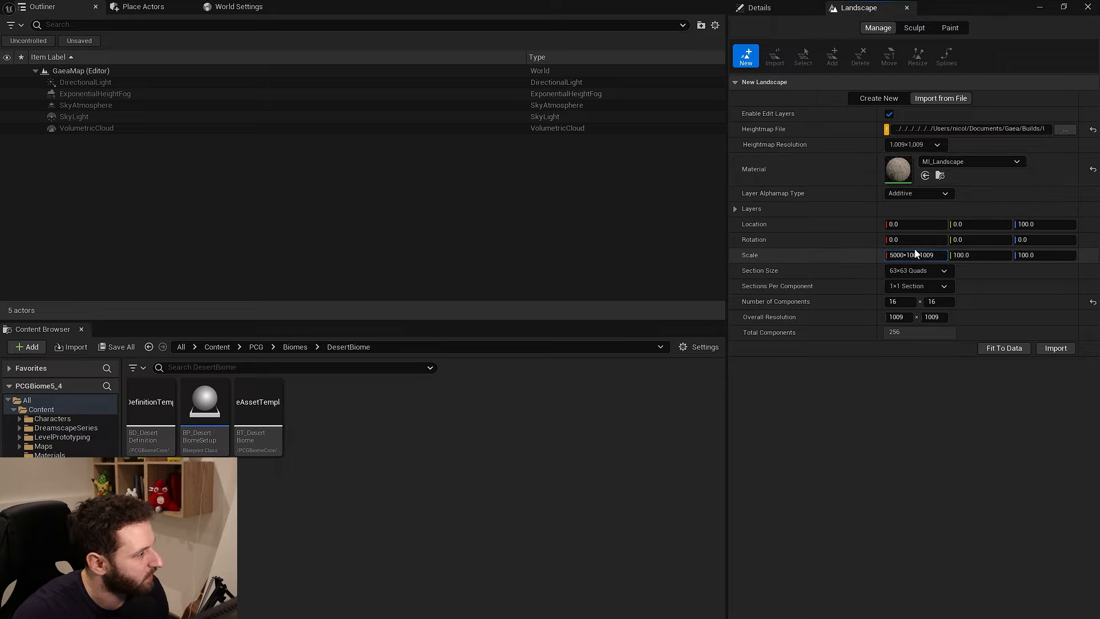
pyautogui.press('Return')
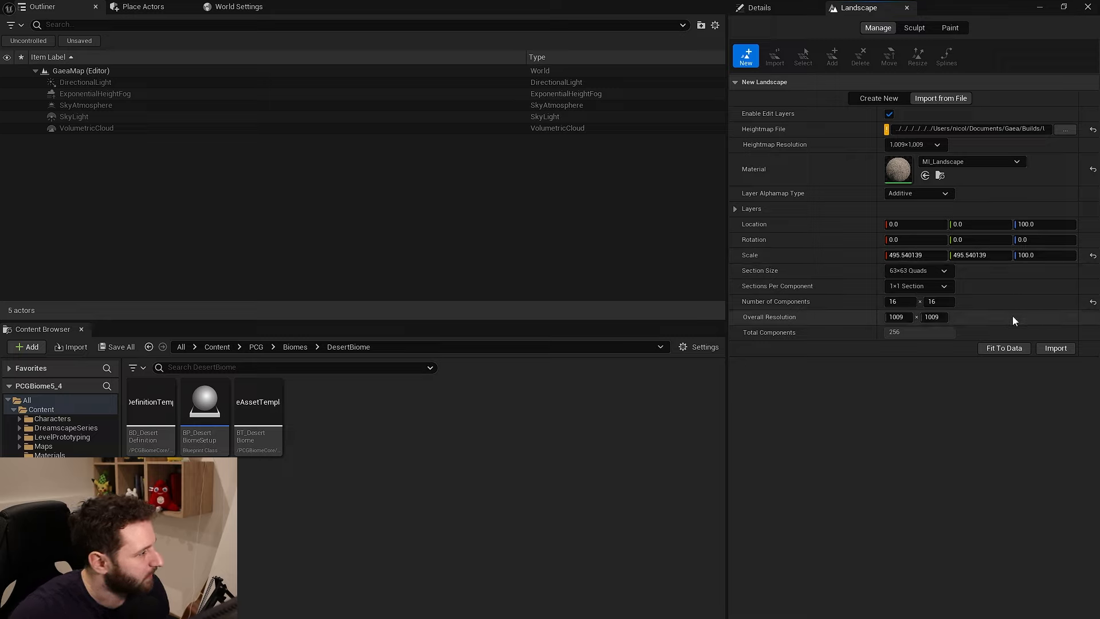
pyautogui.click(1055, 349)
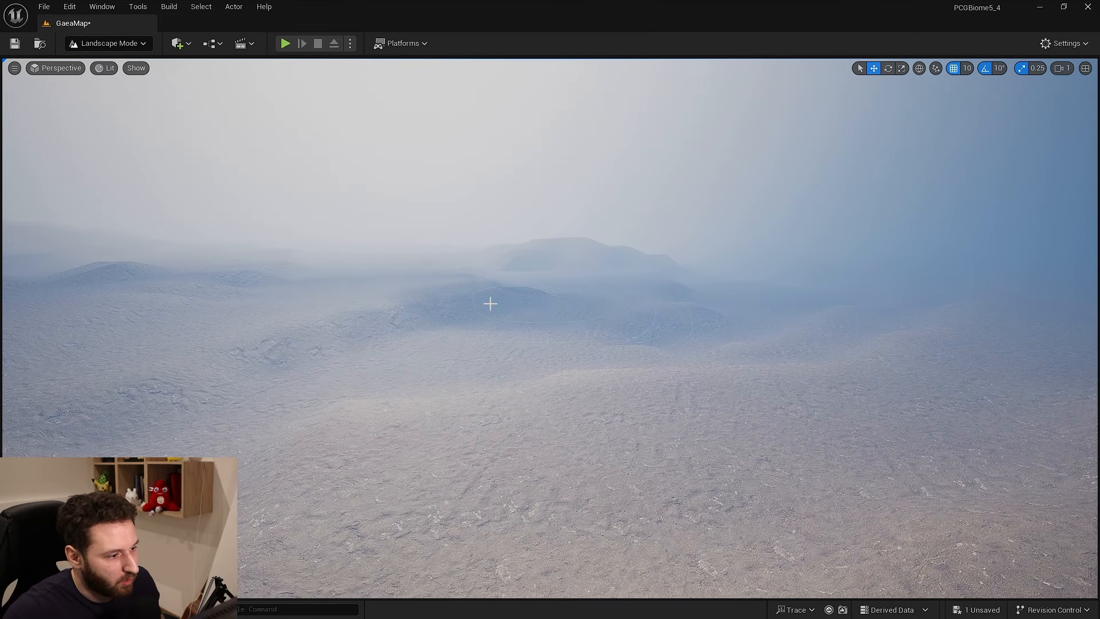
# Switch to Selection mode, set the viewport camera speed to 16 and fly over the imported landscape.
pyautogui.hotkey('shift', '1')
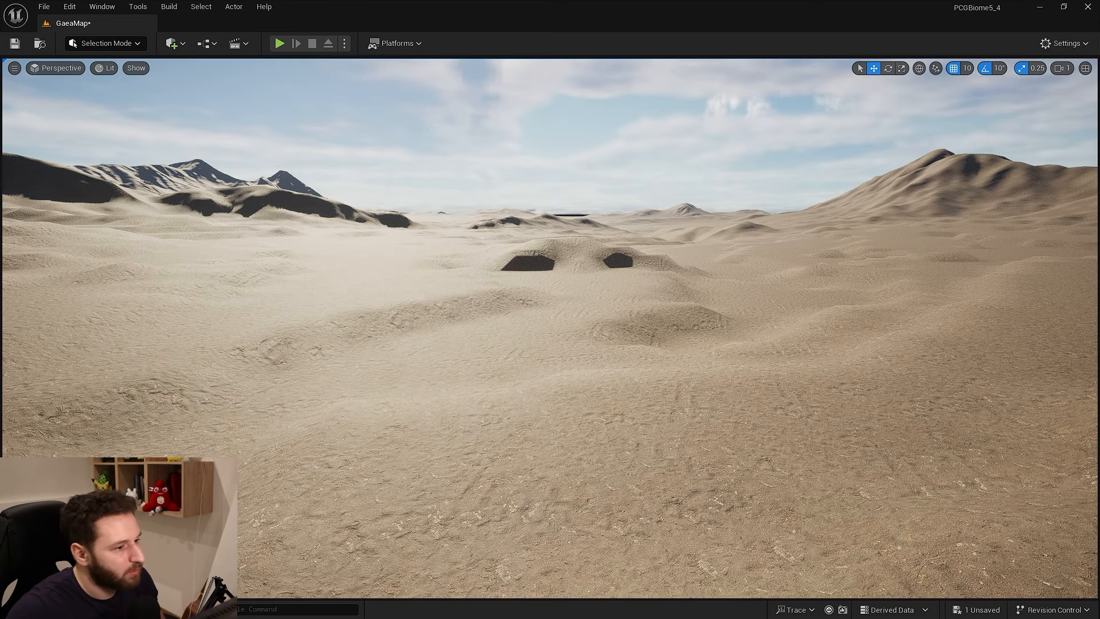
pyautogui.moveTo(985, 135)
pyautogui.mouseDown(button='right')
pyautogui.moveTo(962, 86)
pyautogui.moveTo(984, 136)
pyautogui.mouseUp(button='right')
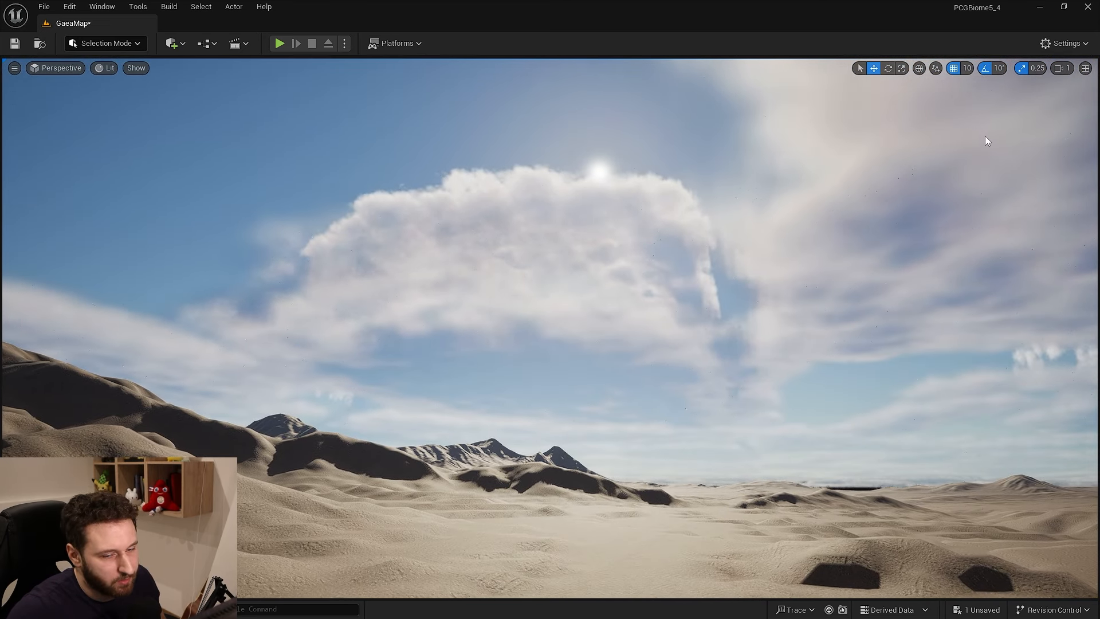
pyautogui.click(1060, 69)
pyautogui.click(1024, 95)
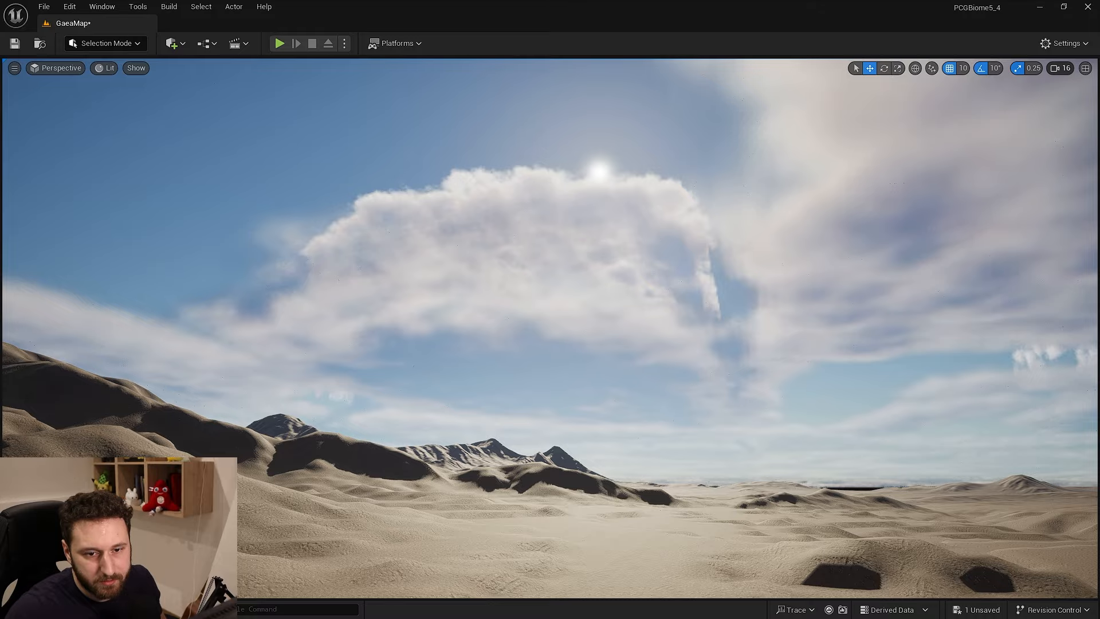
pyautogui.press('w')
pyautogui.moveTo(894, 189); pyautogui.dragTo(562, 269, button='right')
pyautogui.press('s')
pyautogui.press('w')
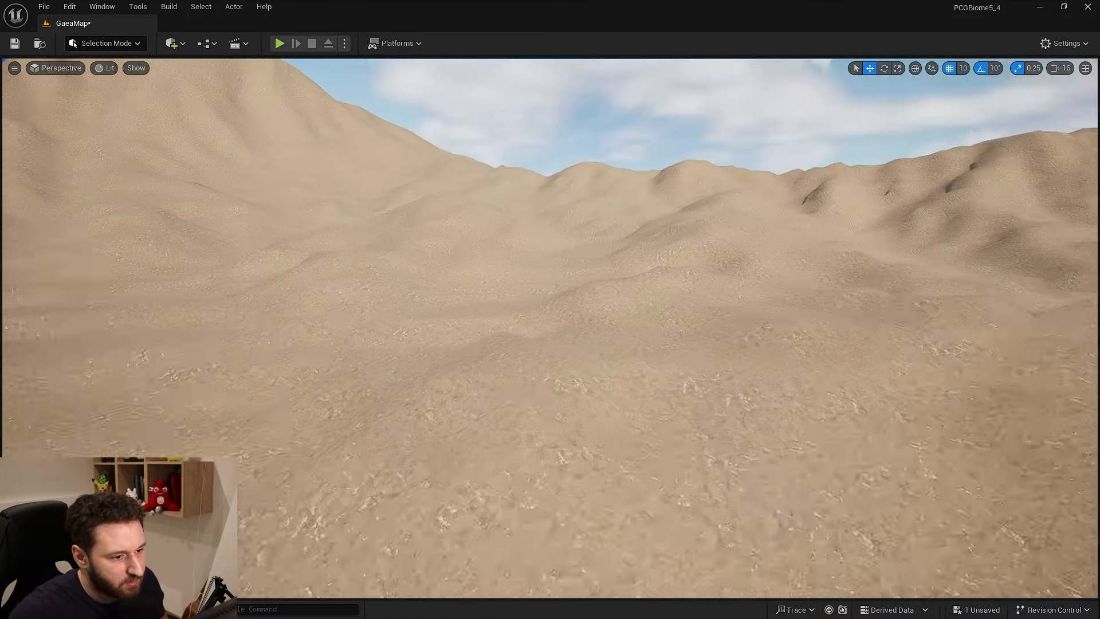
# Play the level, run the character across the terrain to judge its scale, and stop the play session.
pyautogui.click(279, 44)
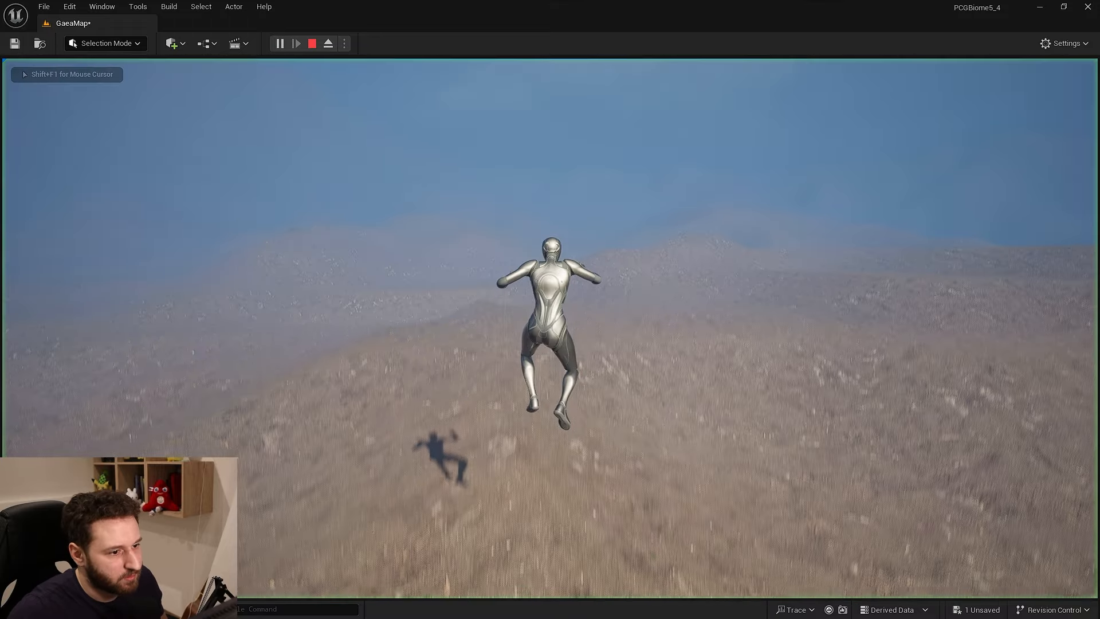
pyautogui.press('w')
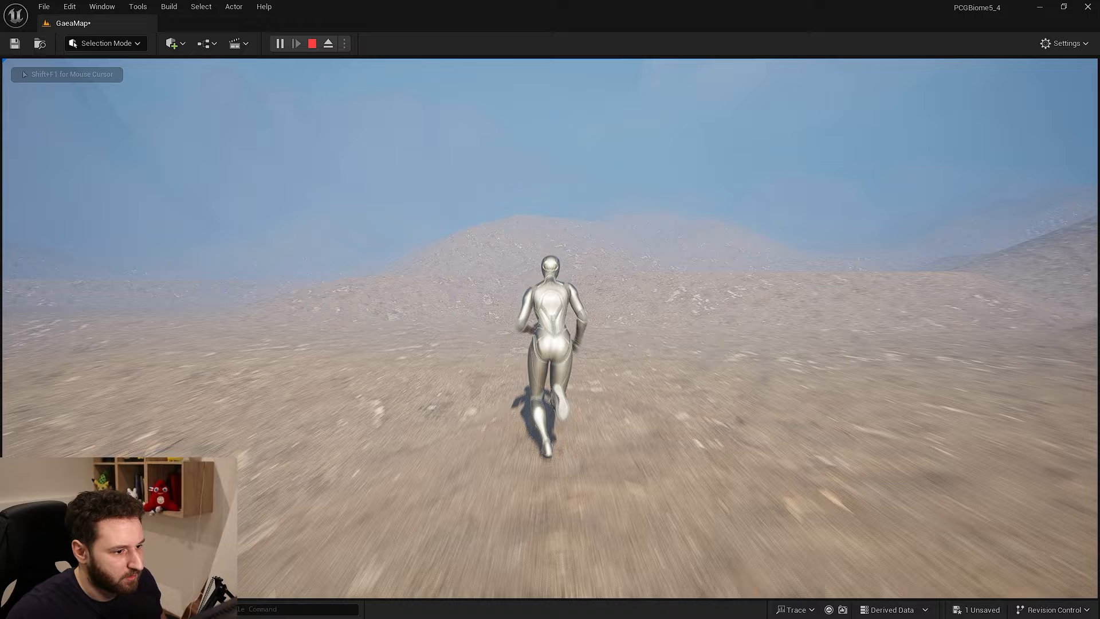
pyautogui.press('d')
pyautogui.hotkey('shift', 'F1')
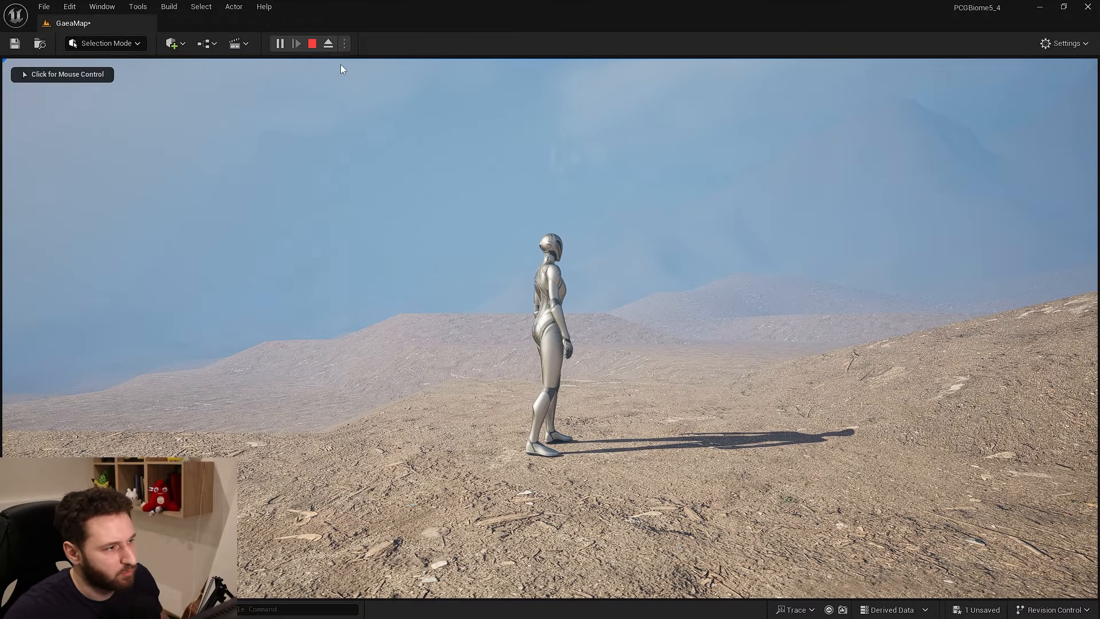
pyautogui.click(313, 44)
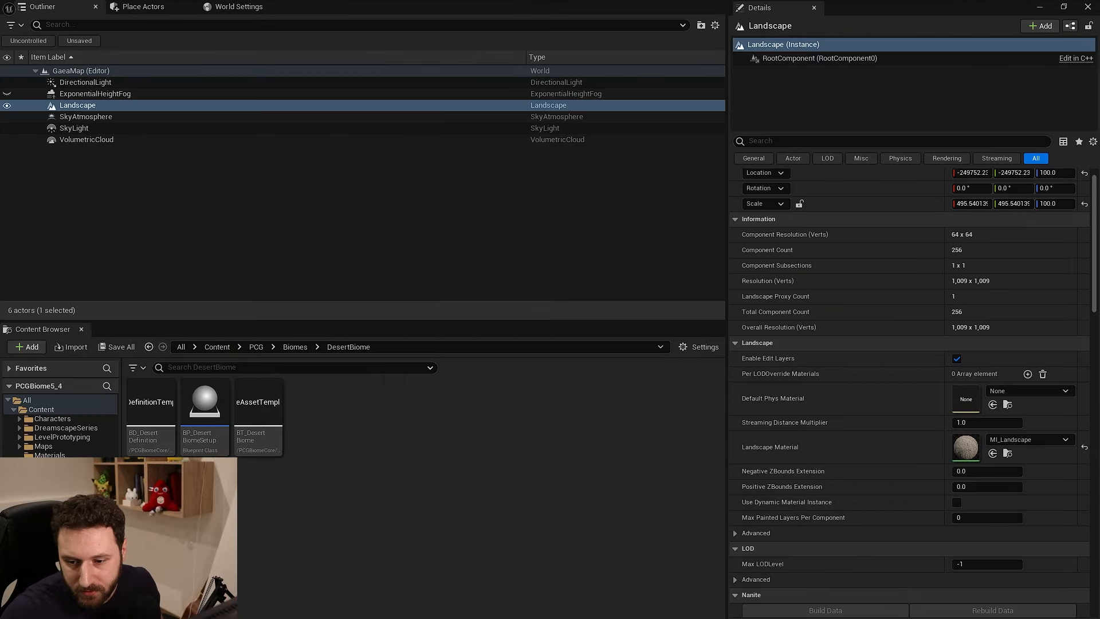
# Enable Nanite on the landscape and build its Nanite data.
pyautogui.scroll(-5, 910, 450)
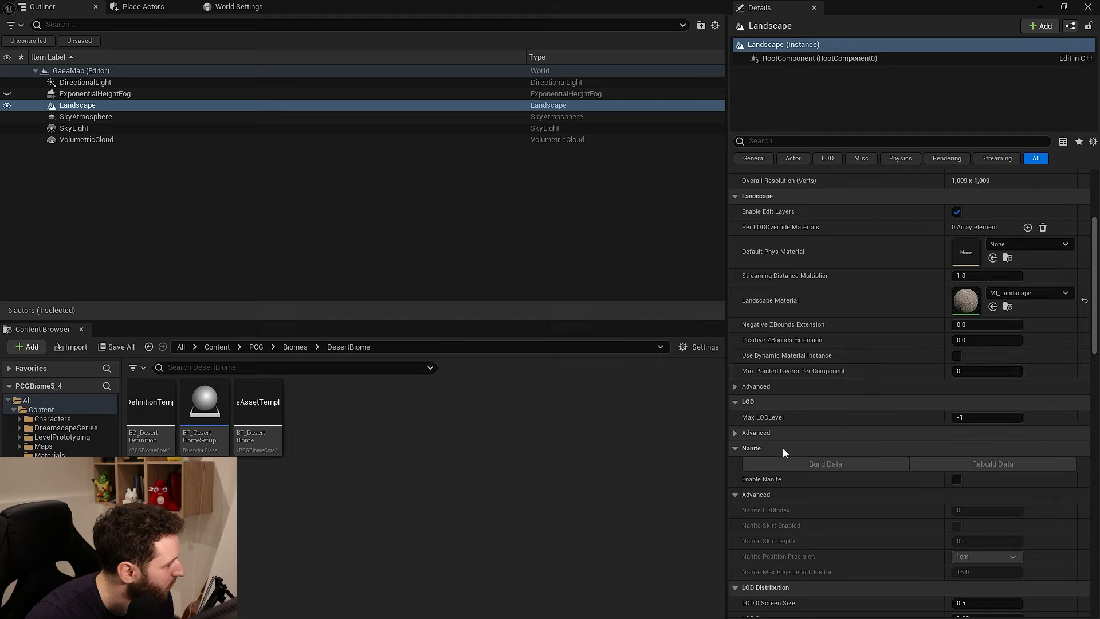
pyautogui.click(956, 480)
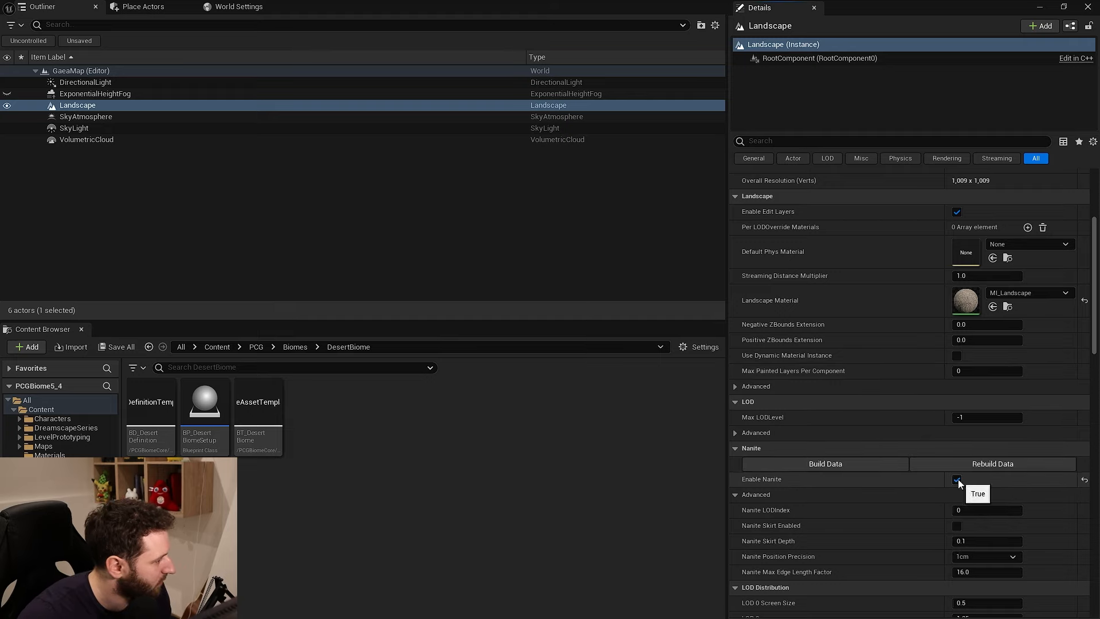
pyautogui.click(848, 466)
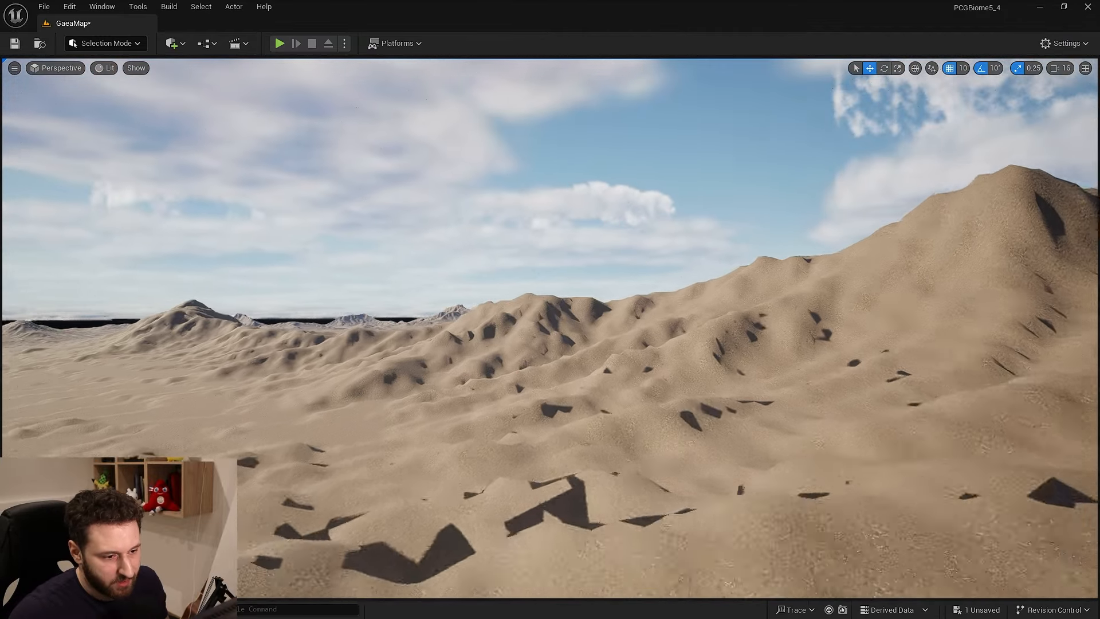
# In Landscape paint mode, create a weight-blended layer info for the Grass layer and save it in the level's shared assets folder.
pyautogui.moveTo(550, 327)
pyautogui.mouseDown(button='right')
pyautogui.moveTo(298, 395)
pyautogui.moveTo(538, 338)
pyautogui.mouseUp(button='right')
pyautogui.moveTo(539, 338); pyautogui.dragTo(550, 332, button='right')
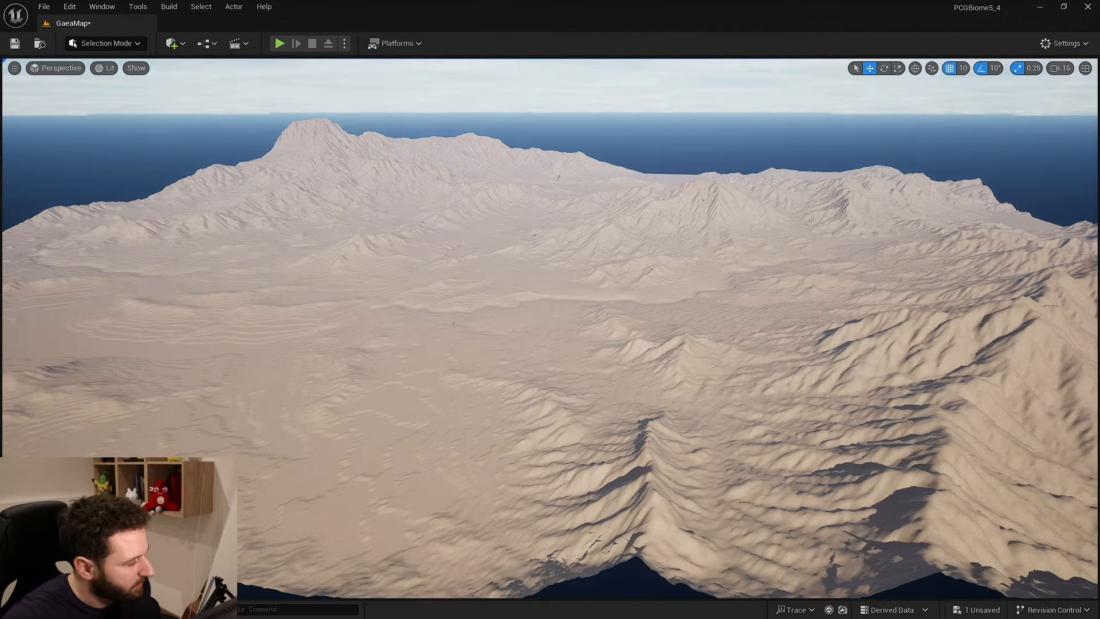
pyautogui.click(106, 44)
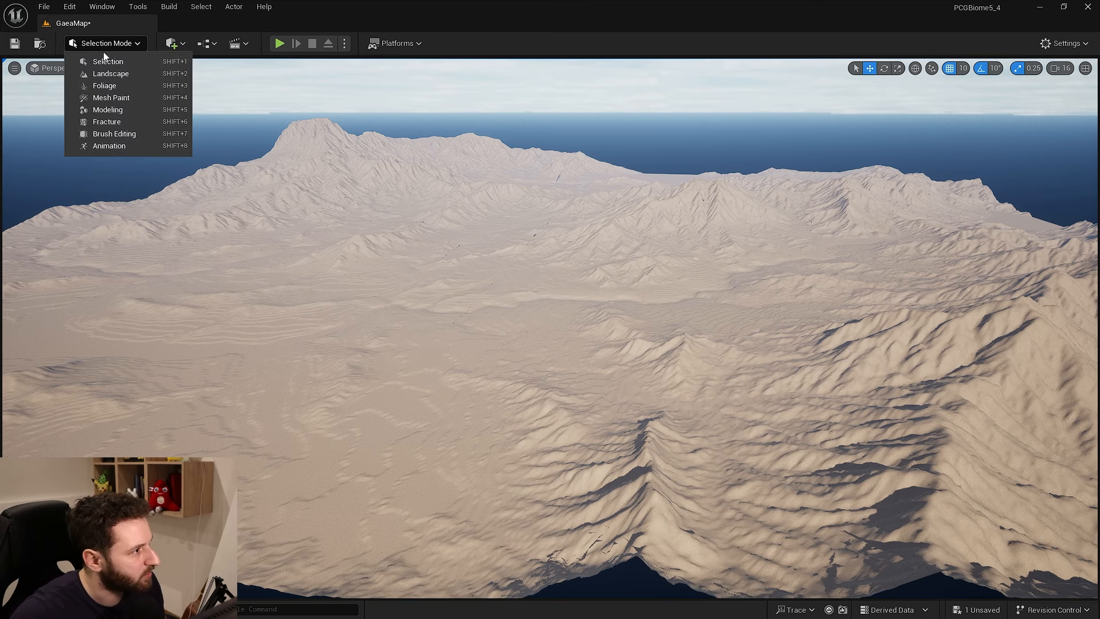
pyautogui.click(100, 71)
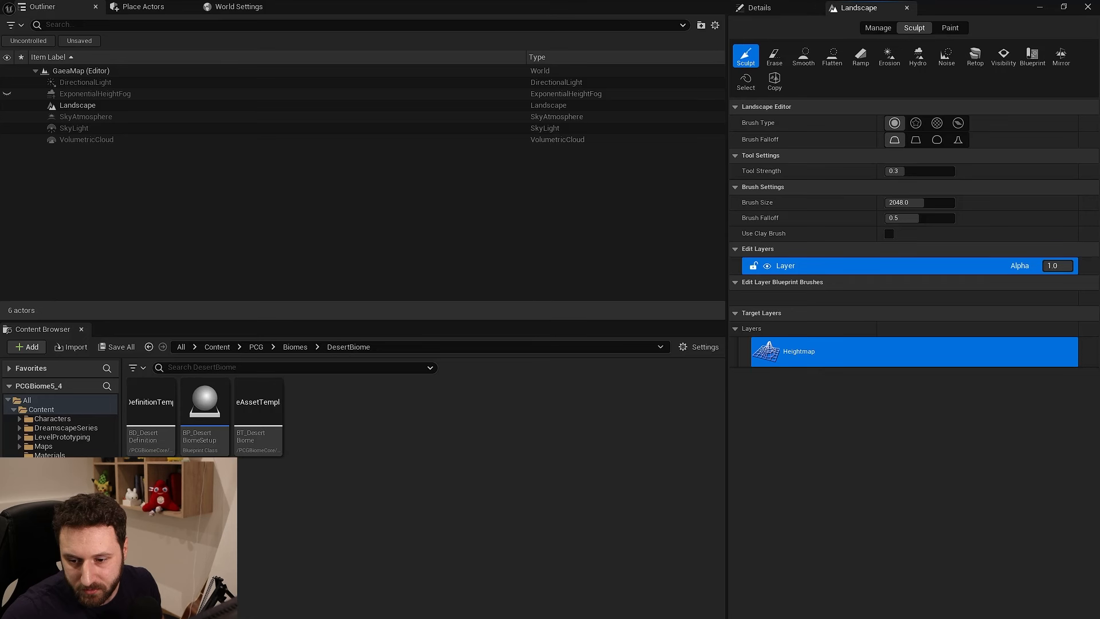
pyautogui.click(949, 27)
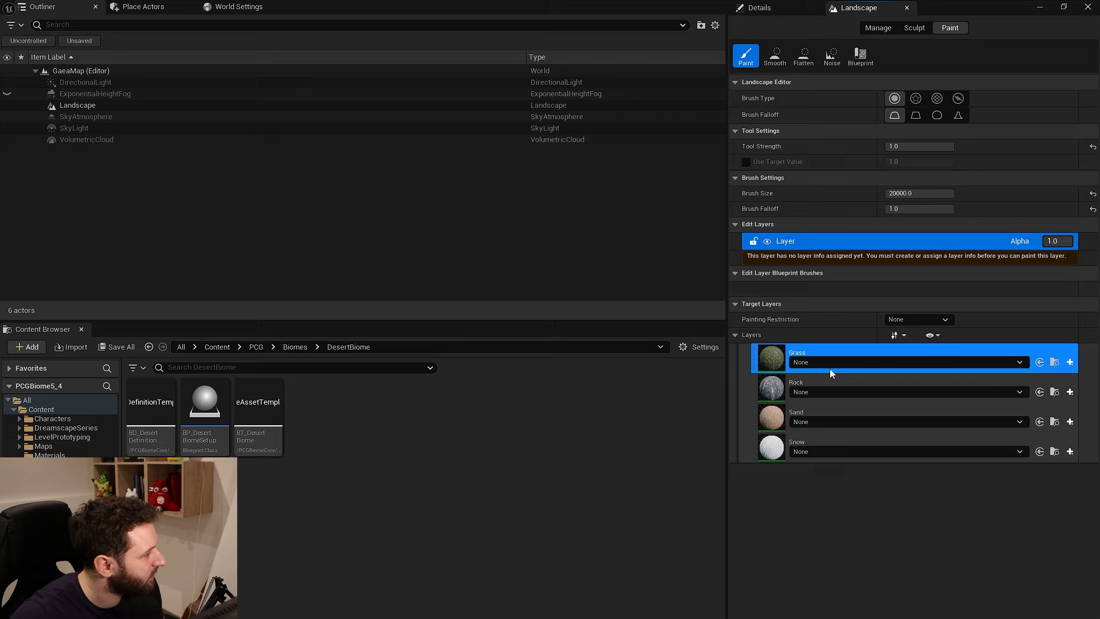
pyautogui.click(1070, 362)
pyautogui.click(1034, 381)
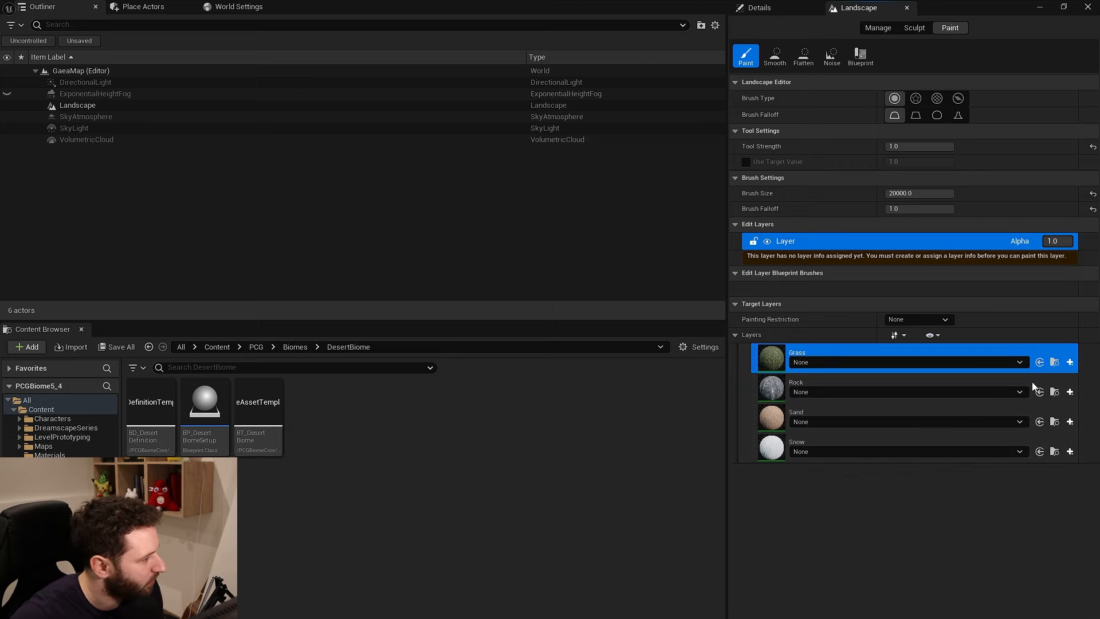
pyautogui.click(594, 434)
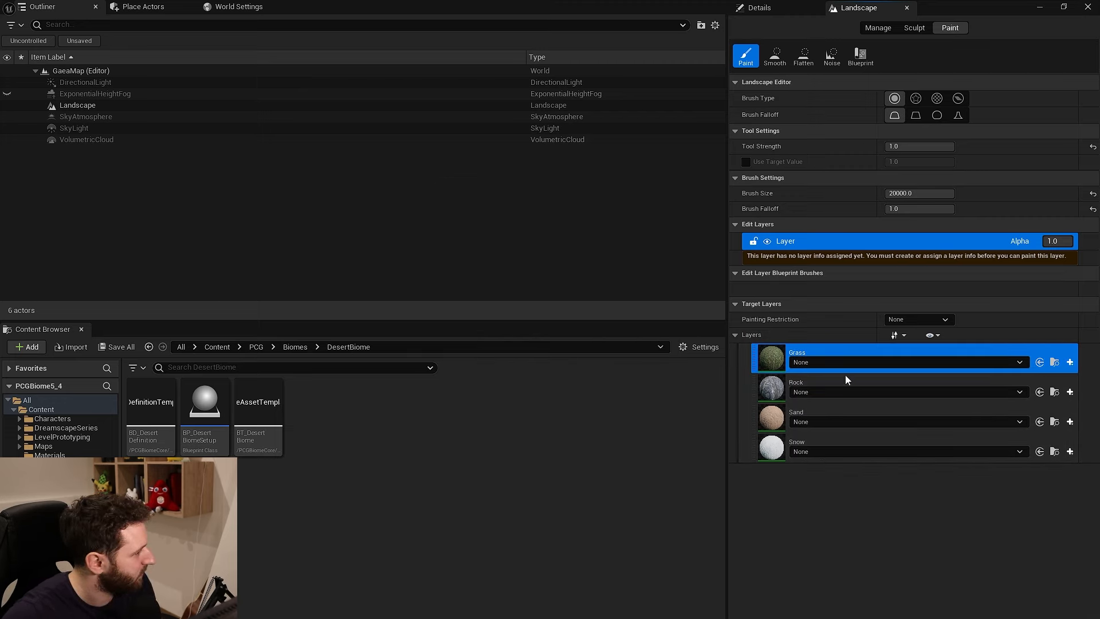
# Fill the whole landscape with the Grass layer and fly over the terrain to check the coverage.
pyautogui.rightClick(780, 361)
pyautogui.click(810, 403)
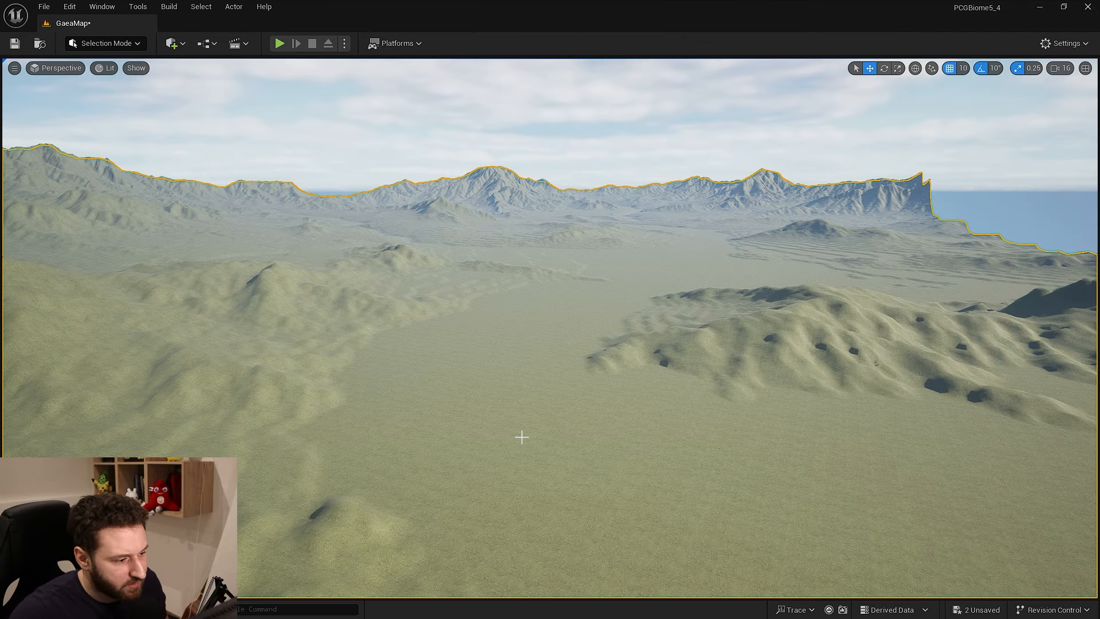
pyautogui.press('w')
pyautogui.moveTo(522, 437); pyautogui.dragTo(557, 402, button='right')
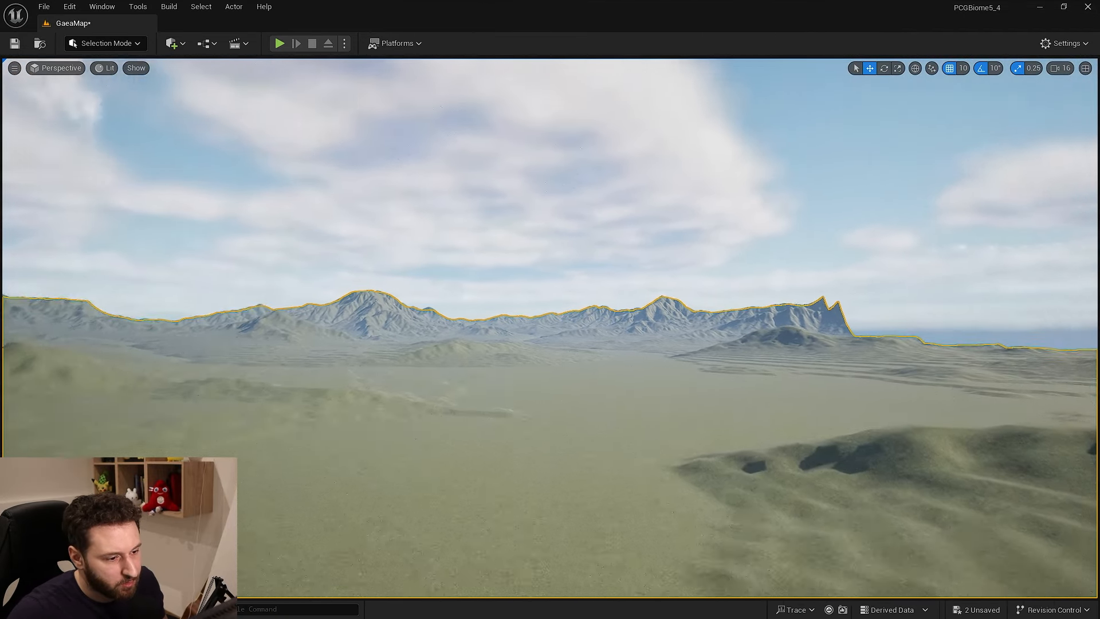
pyautogui.moveTo(557, 402); pyautogui.dragTo(550, 396, button='right')
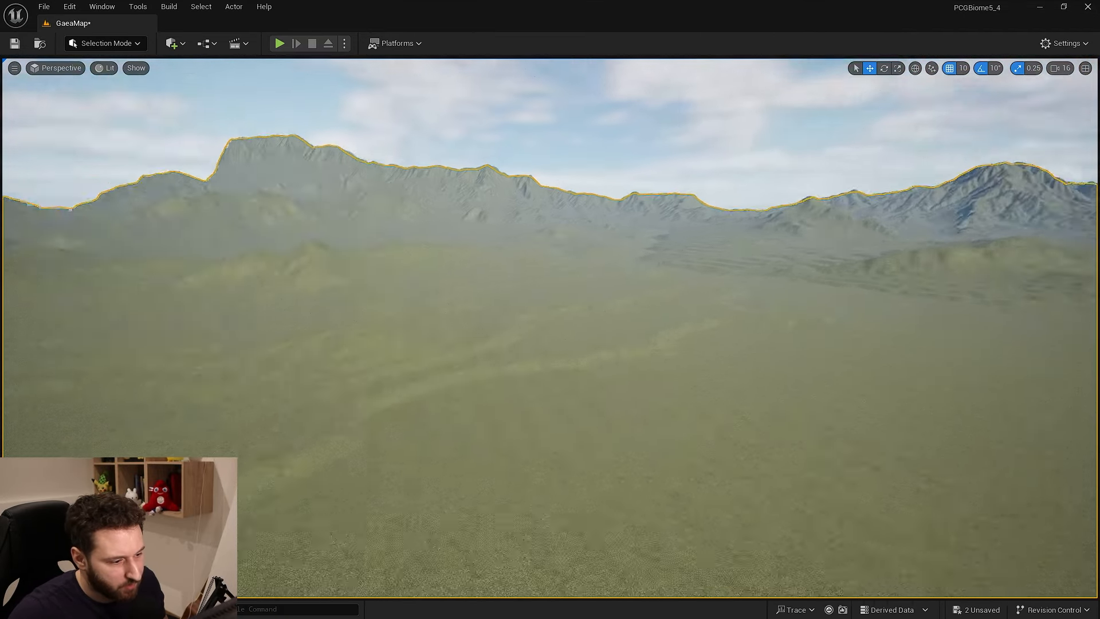
pyautogui.moveTo(339, 465); pyautogui.dragTo(246, 476, button='right')
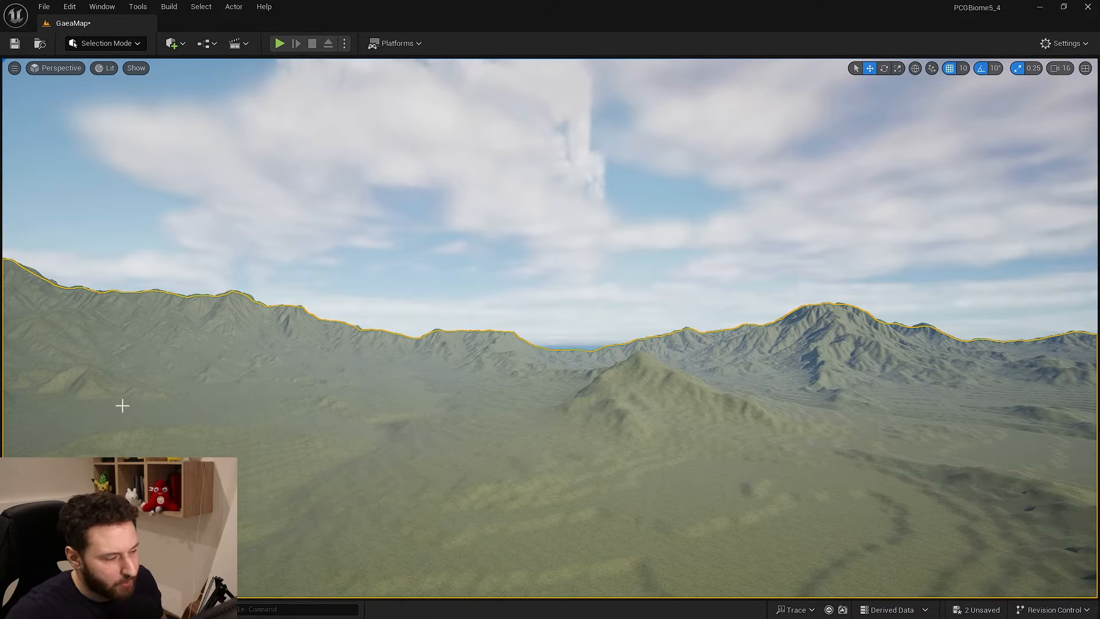
# Return to Landscape mode, open the Import tool for the existing landscape and show its paint layers.
pyautogui.click(120, 40)
pyautogui.click(113, 73)
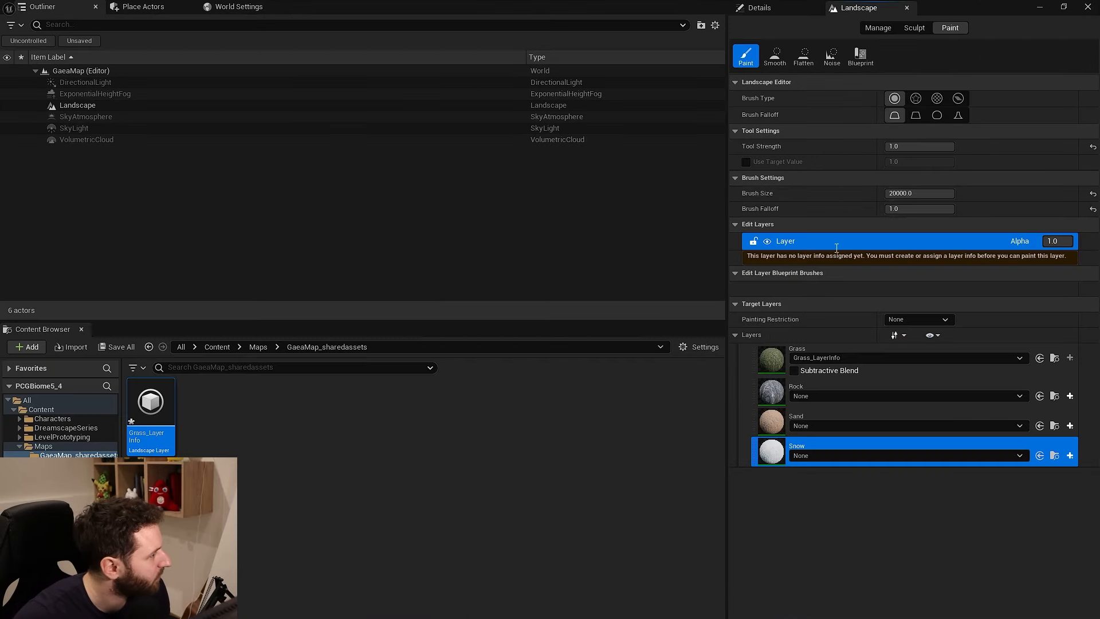
pyautogui.click(878, 29)
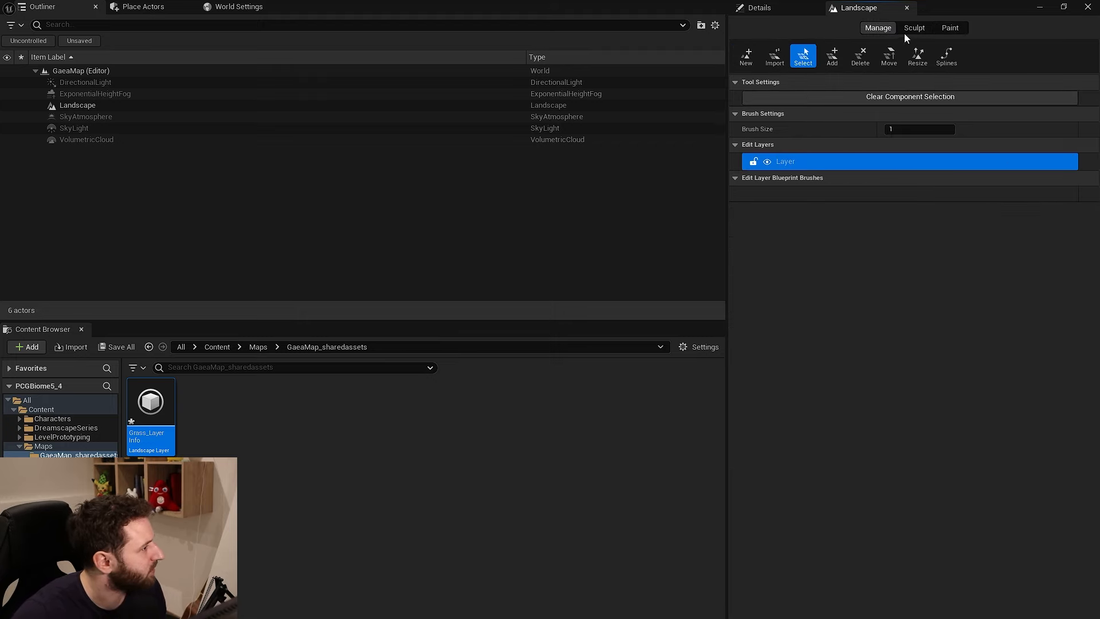
pyautogui.click(748, 58)
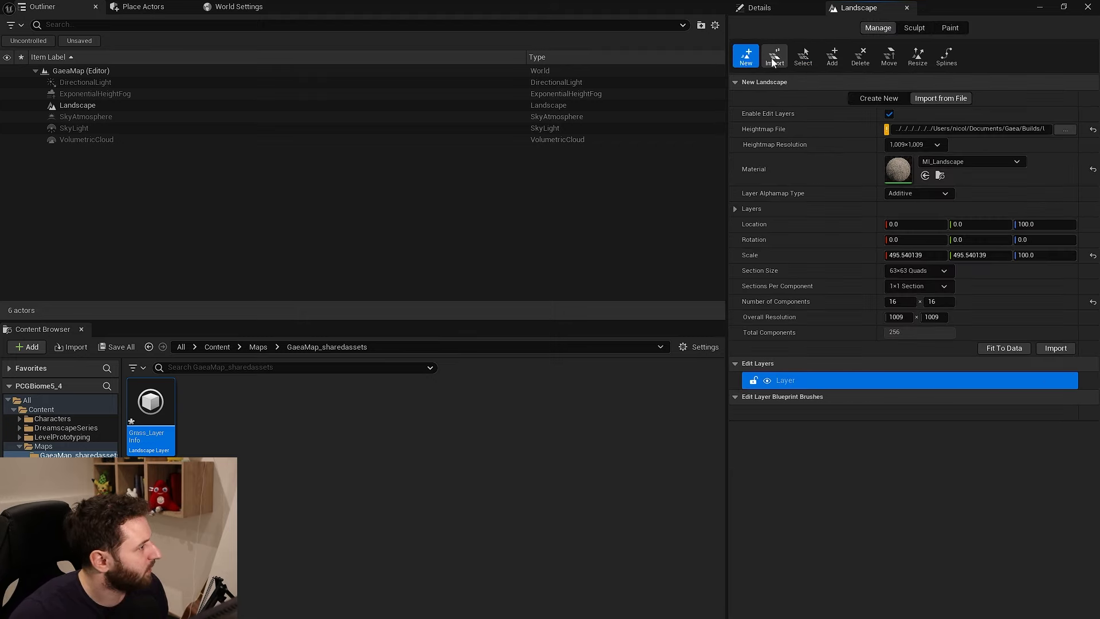
pyautogui.click(773, 57)
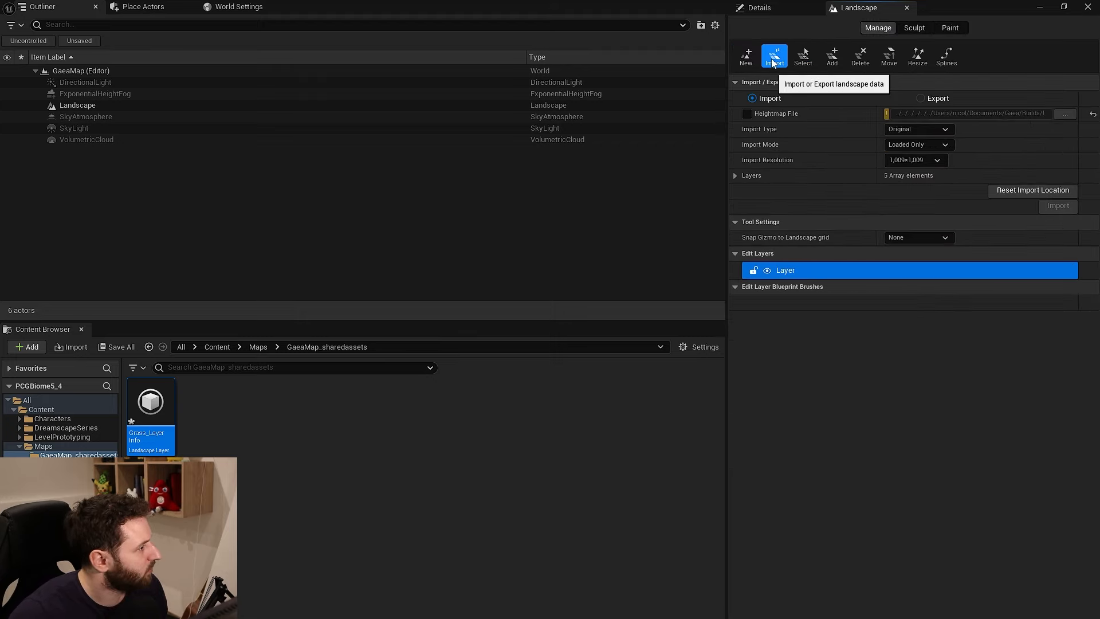
pyautogui.click(737, 175)
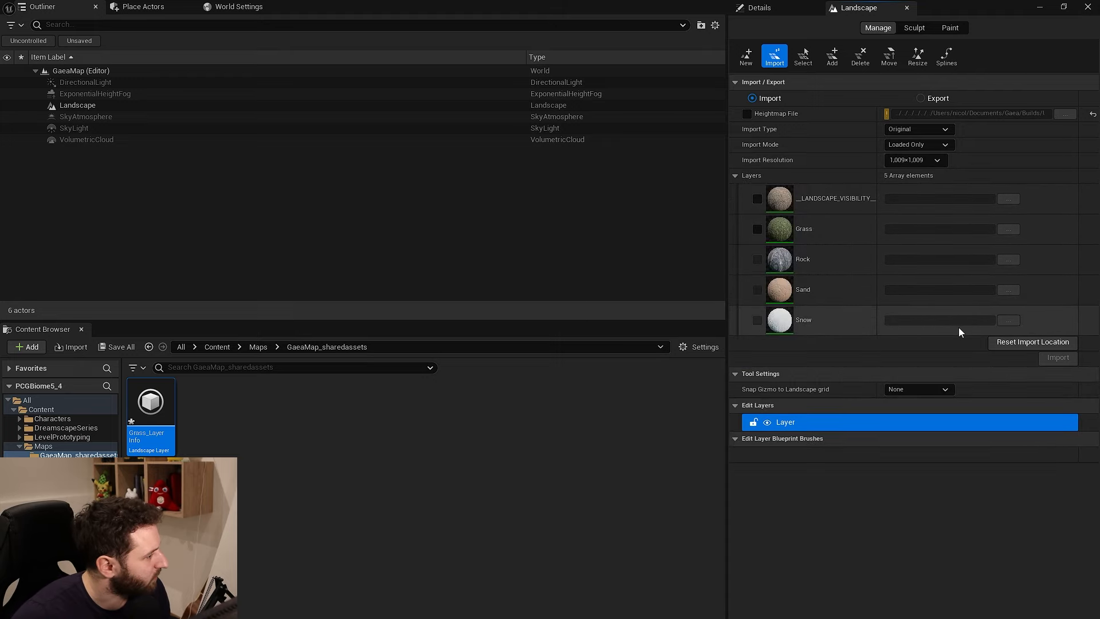
# Create a weight-blended layer info for the Snow paint layer and save it in the level's shared assets folder.
pyautogui.click(949, 27)
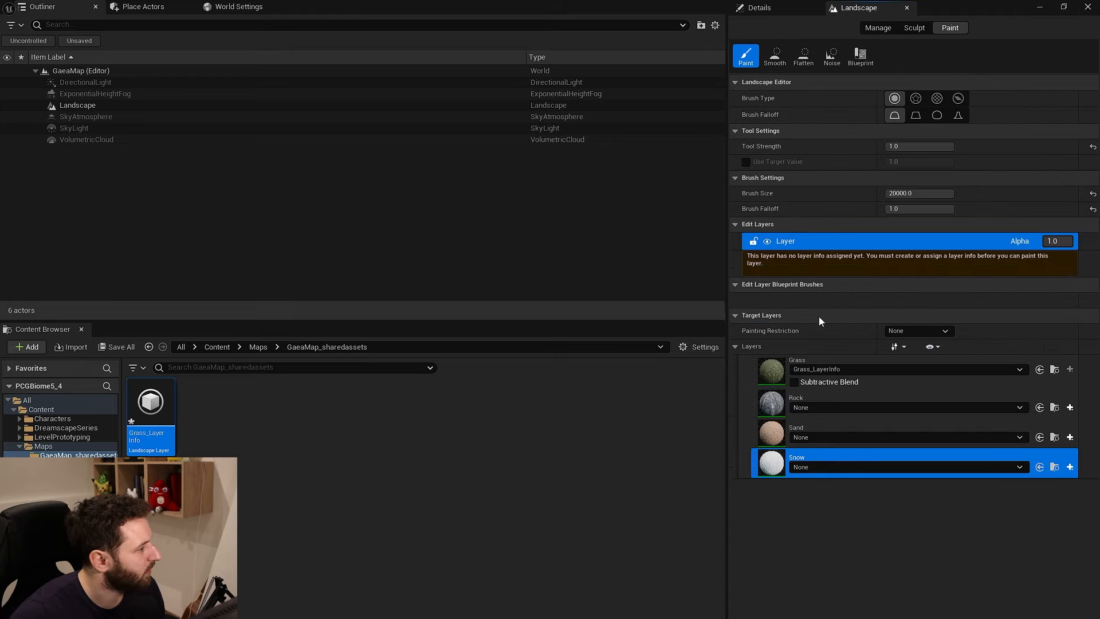
pyautogui.click(802, 456)
pyautogui.click(1069, 456)
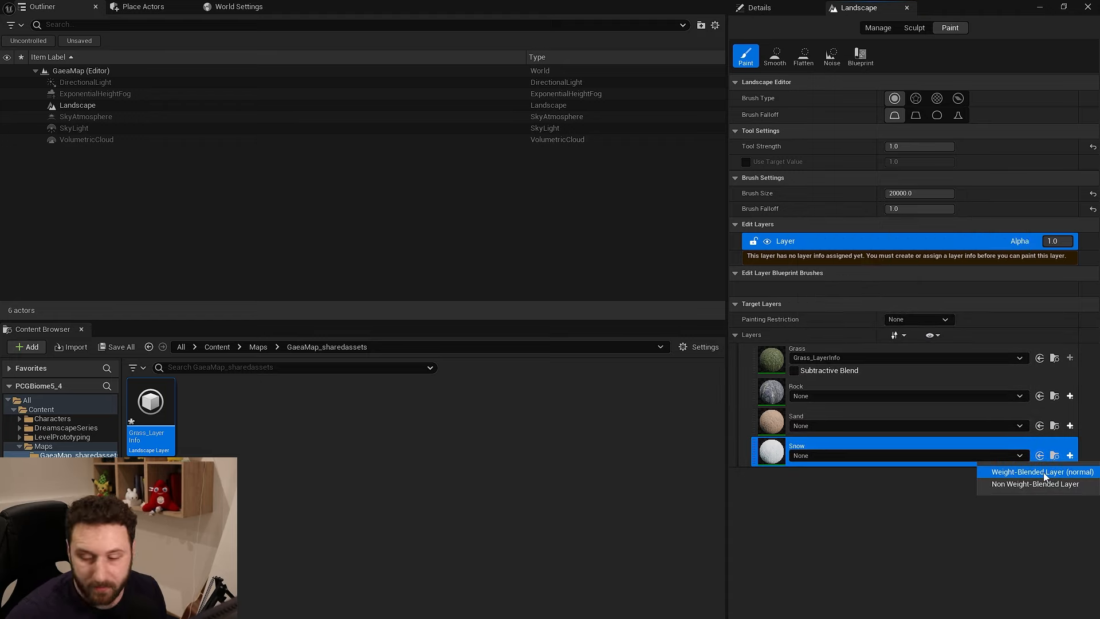
pyautogui.click(1044, 473)
pyautogui.click(594, 434)
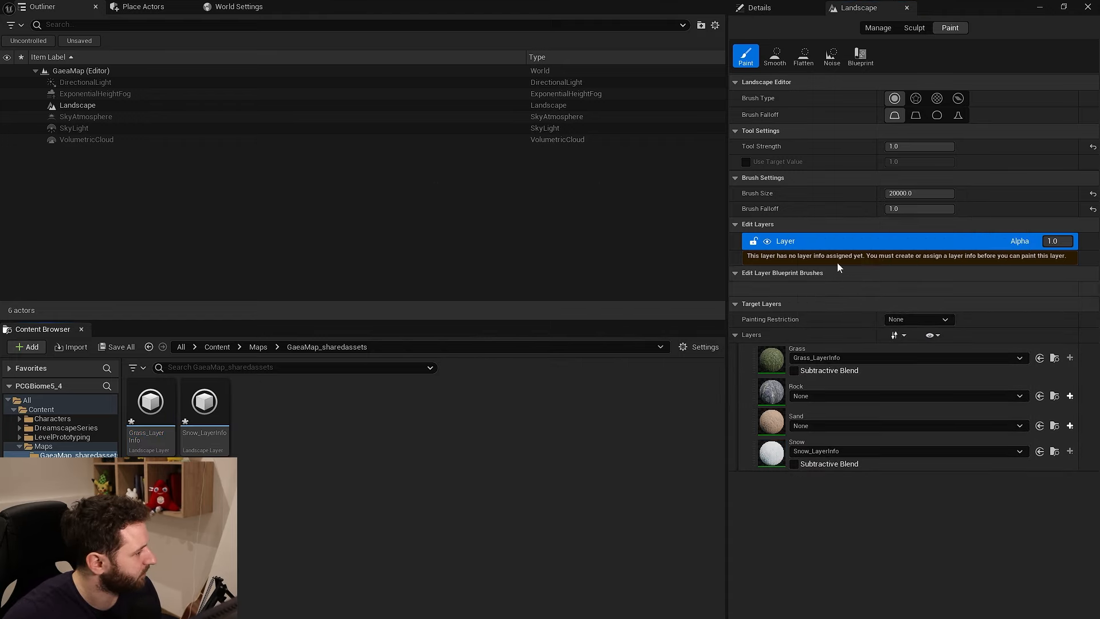
# Import Snow.png from Gaea build 003 as the Snow layer's mask together with the heightmap, and inspect the mountains in Selection mode.
pyautogui.click(876, 28)
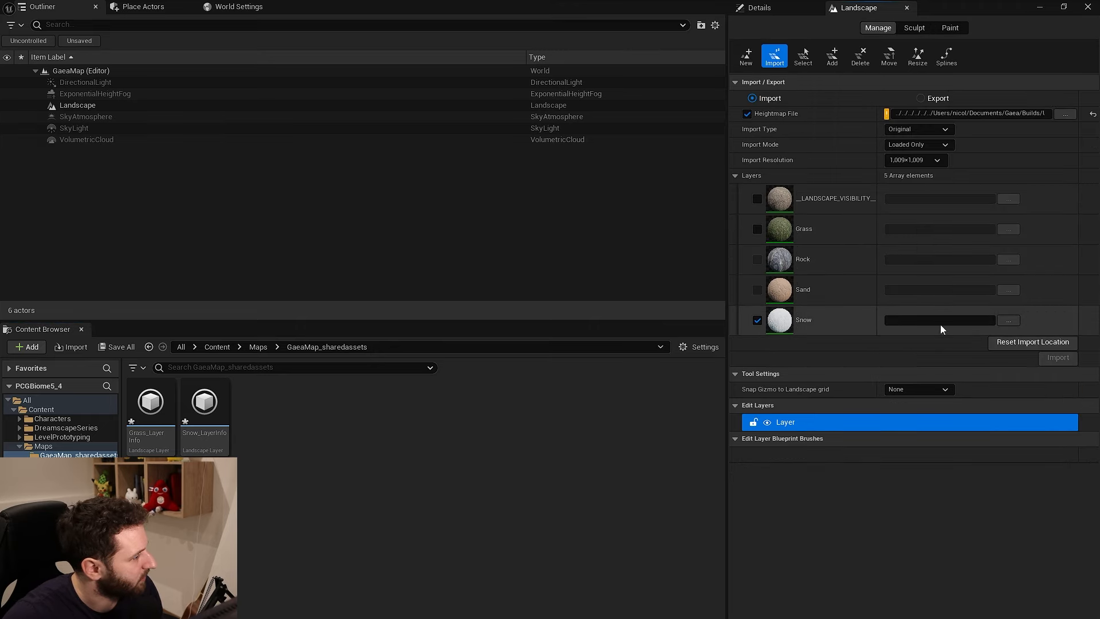
pyautogui.click(1006, 320)
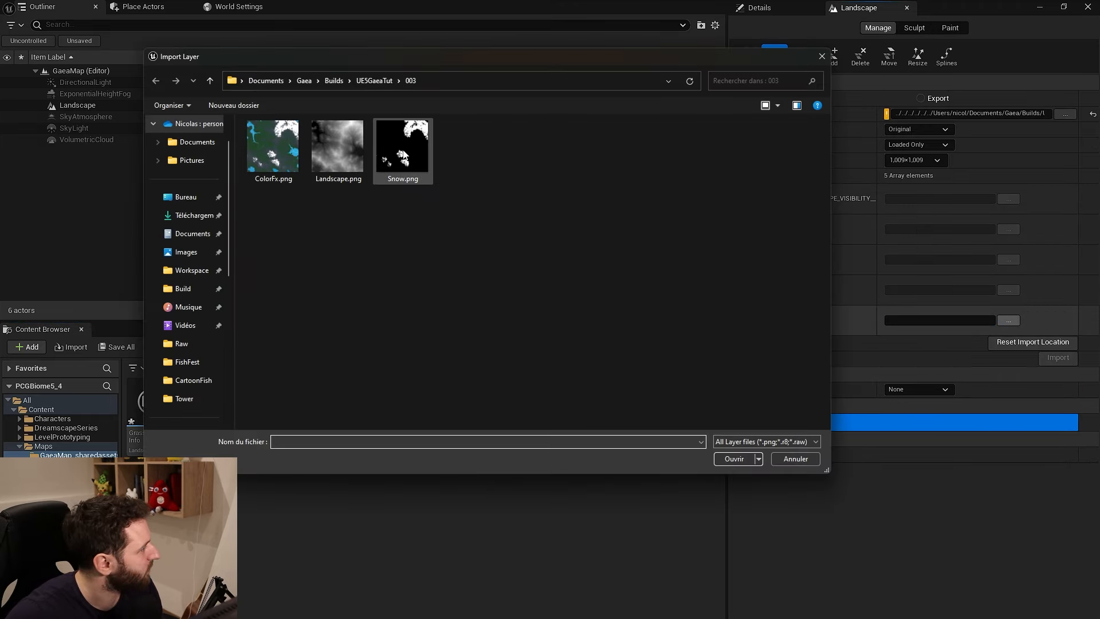
pyautogui.click(731, 460)
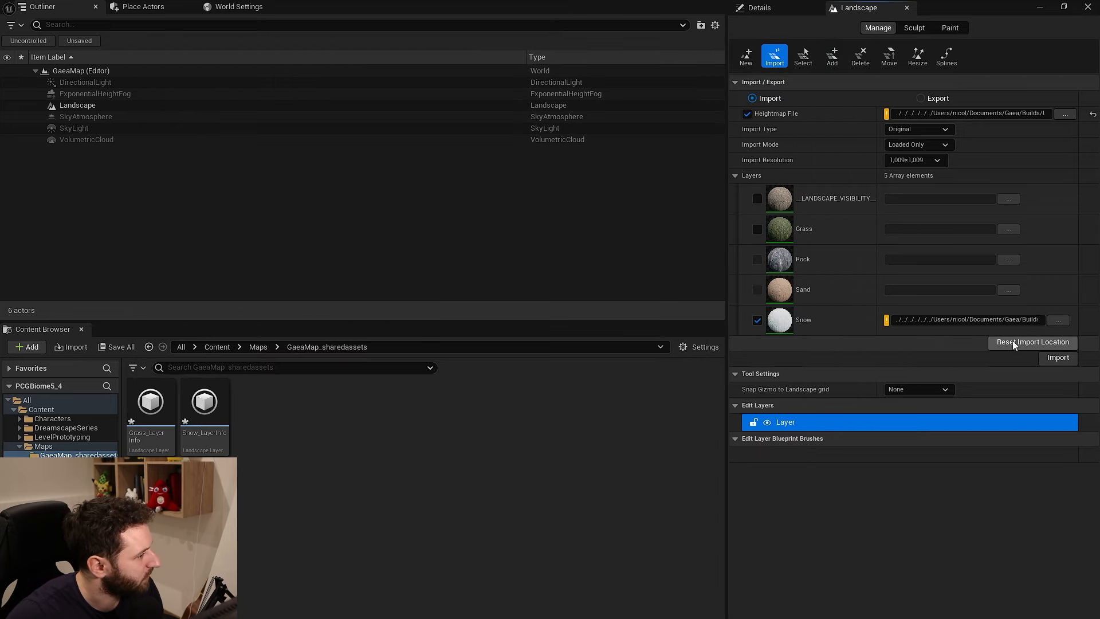
pyautogui.click(1055, 359)
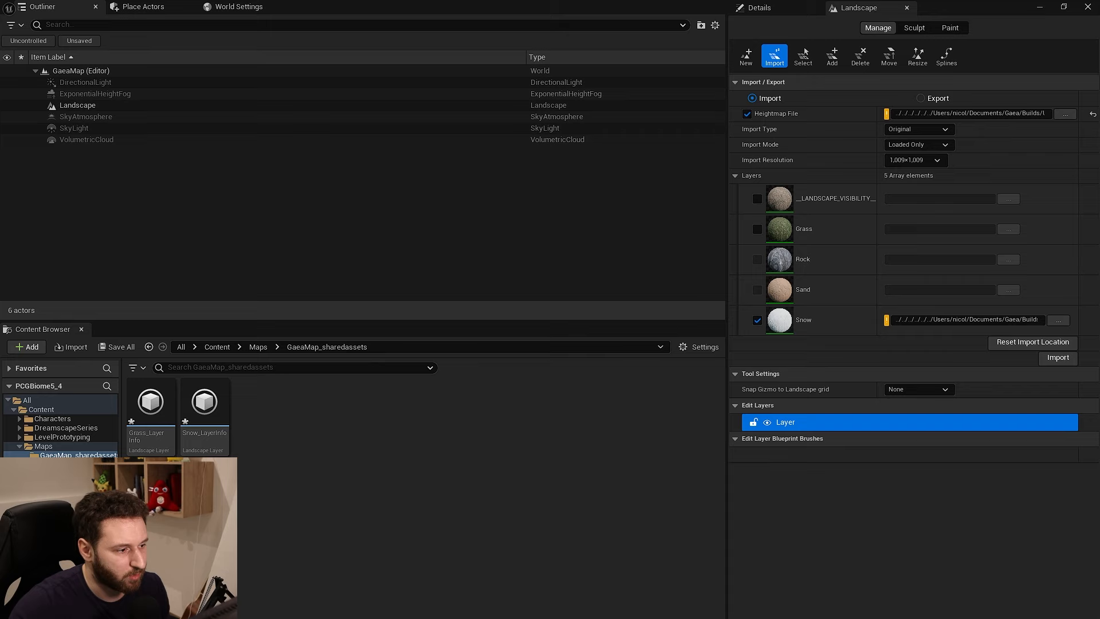
pyautogui.hotkey('shift', '1')
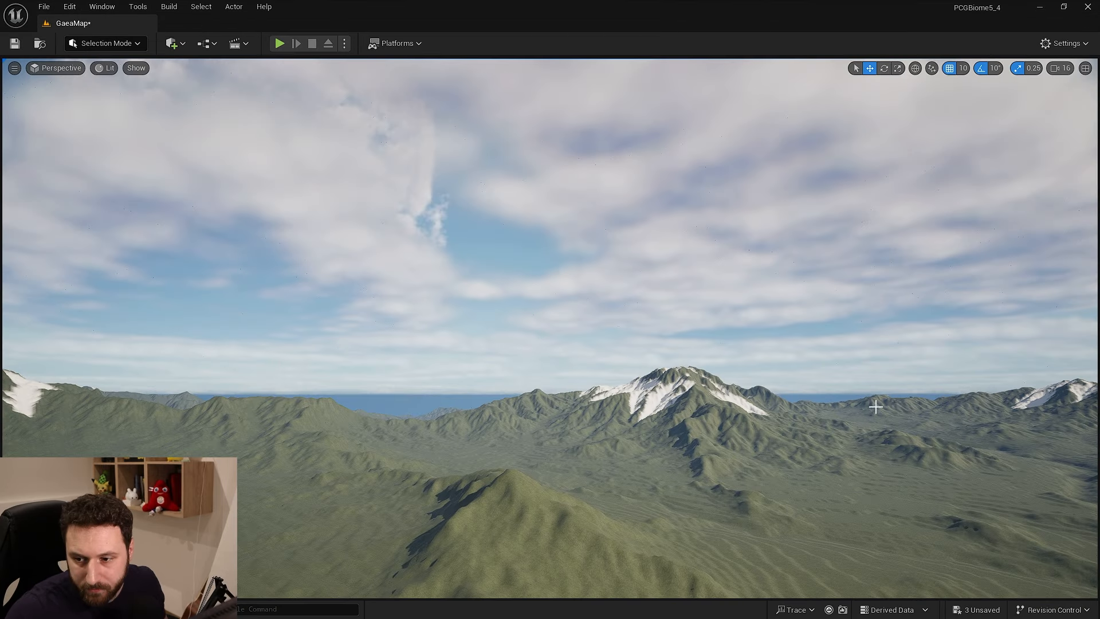
pyautogui.moveTo(875, 406)
pyautogui.mouseDown(button='right')
pyautogui.moveTo(962, 404)
pyautogui.moveTo(854, 417)
pyautogui.moveTo(865, 401)
pyautogui.mouseUp(button='right')
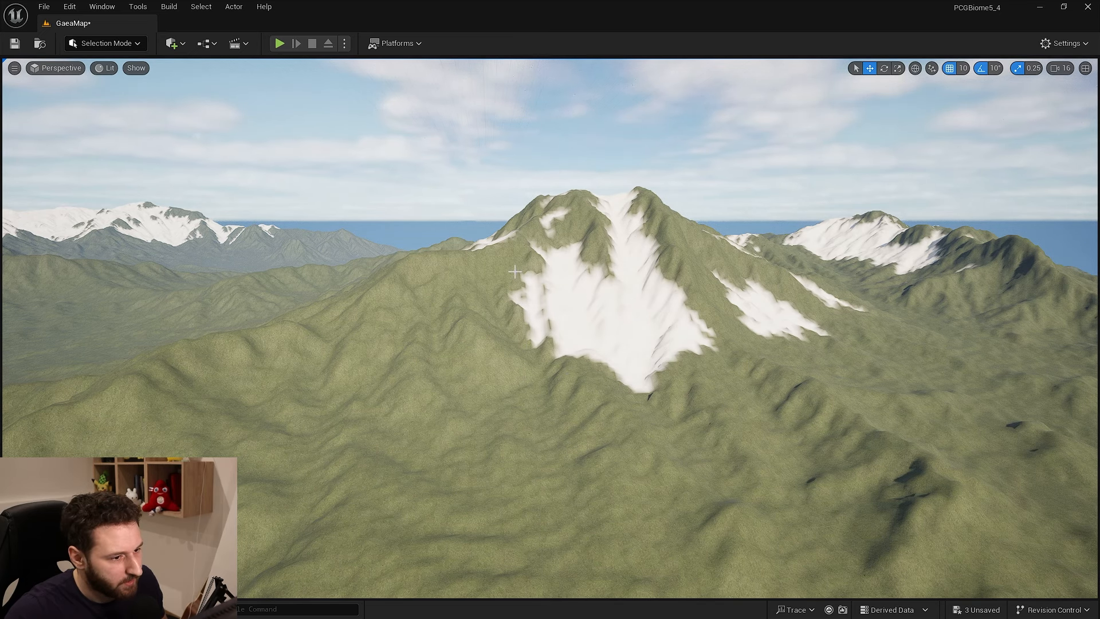
# Switch to Gaea and mark the Slope node in the texture graph for export.
pyautogui.moveTo(515, 271); pyautogui.dragTo(450, 276, button='right')
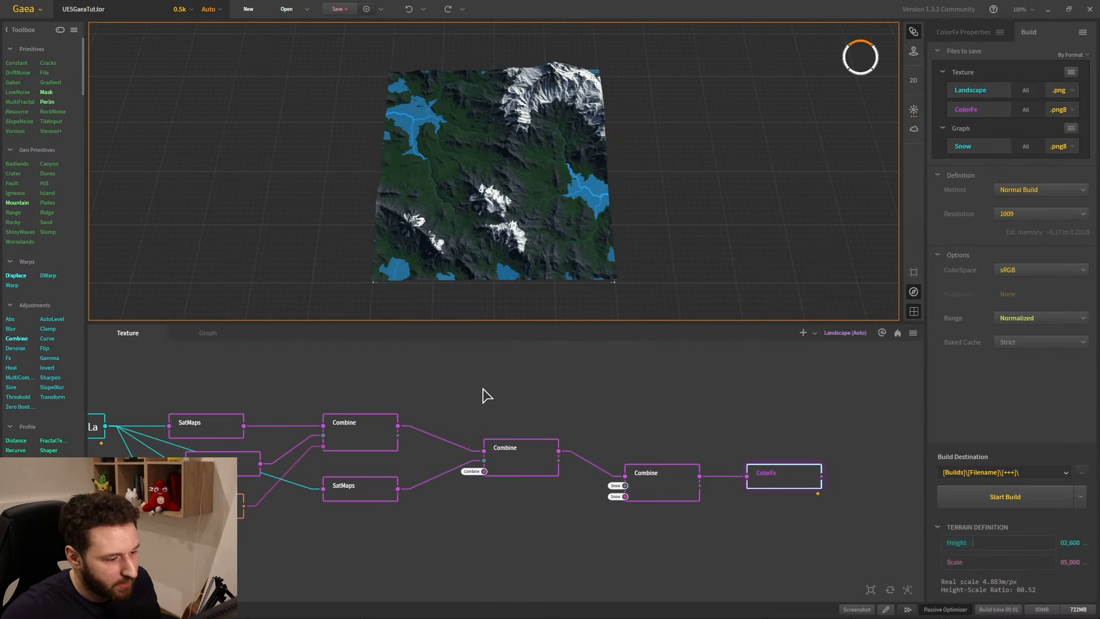
pyautogui.rightClick(535, 373)
pyautogui.click(522, 364)
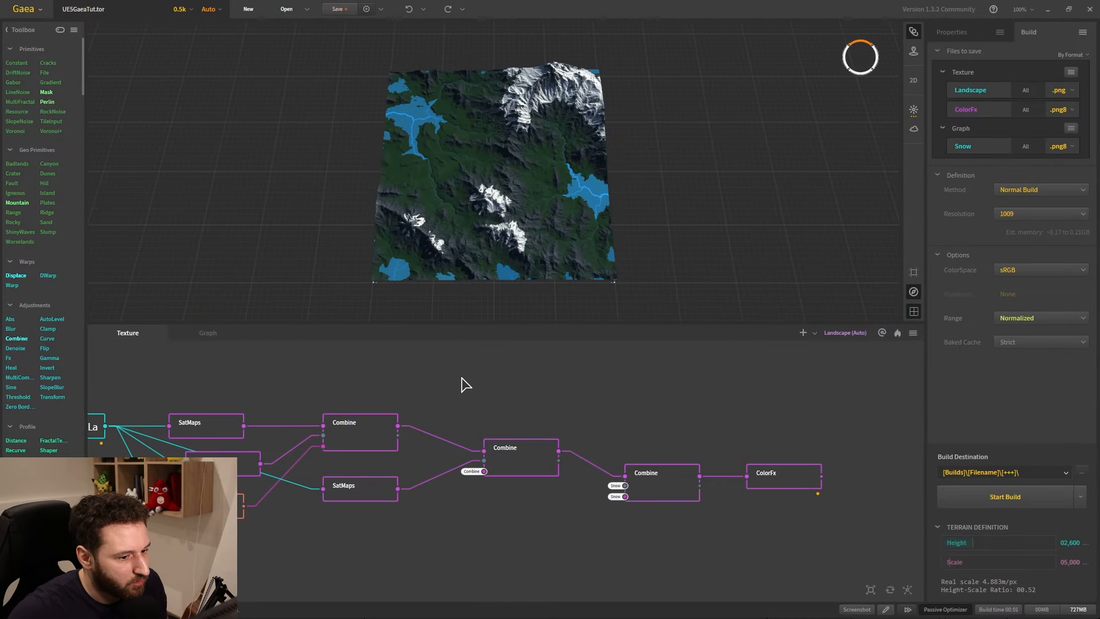
pyautogui.moveTo(461, 377); pyautogui.dragTo(483, 376, button='middle')
pyautogui.click(237, 514)
pyautogui.moveTo(340, 551); pyautogui.dragTo(390, 541, button='middle')
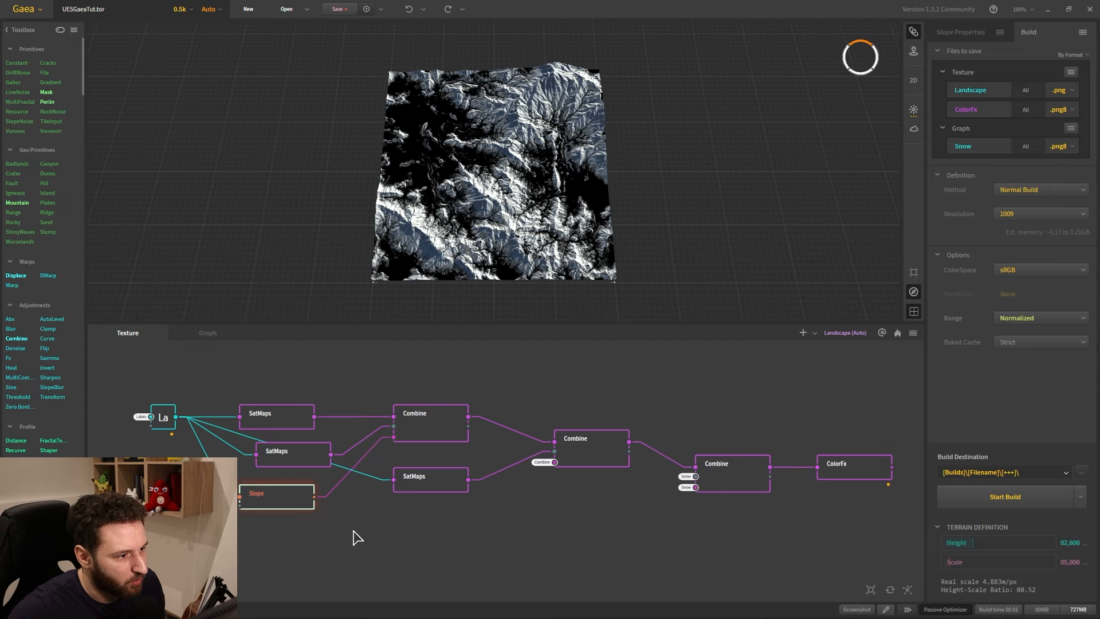
pyautogui.rightClick(290, 502)
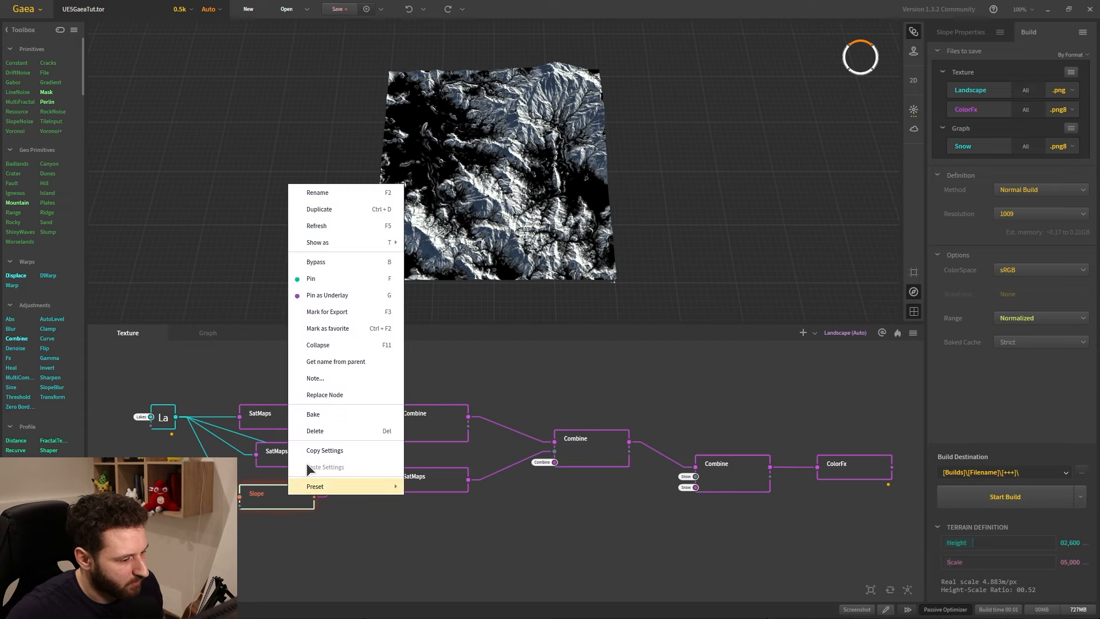
pyautogui.click(337, 314)
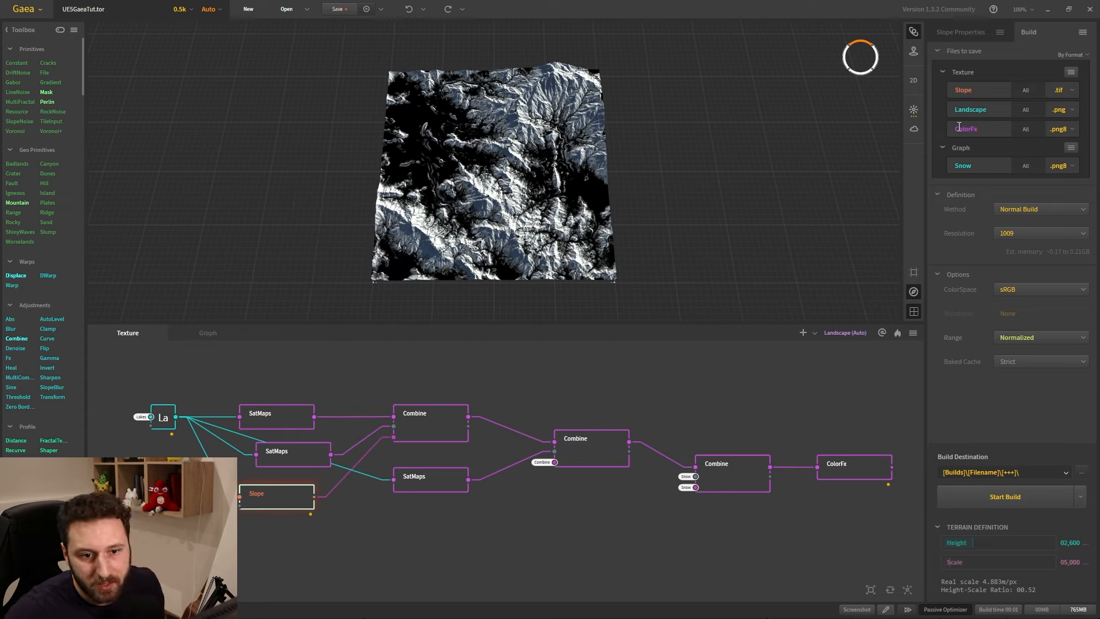
# Set the Slope output format to png8, build the terrain files and return to Unreal Engine.
pyautogui.click(1071, 90)
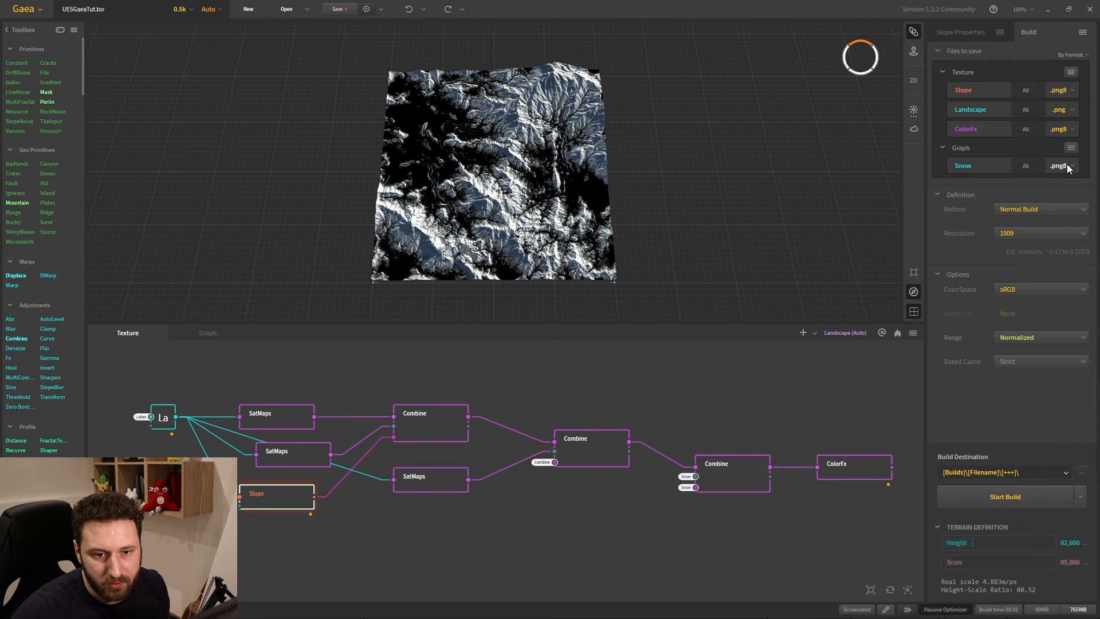
pyautogui.click(1013, 498)
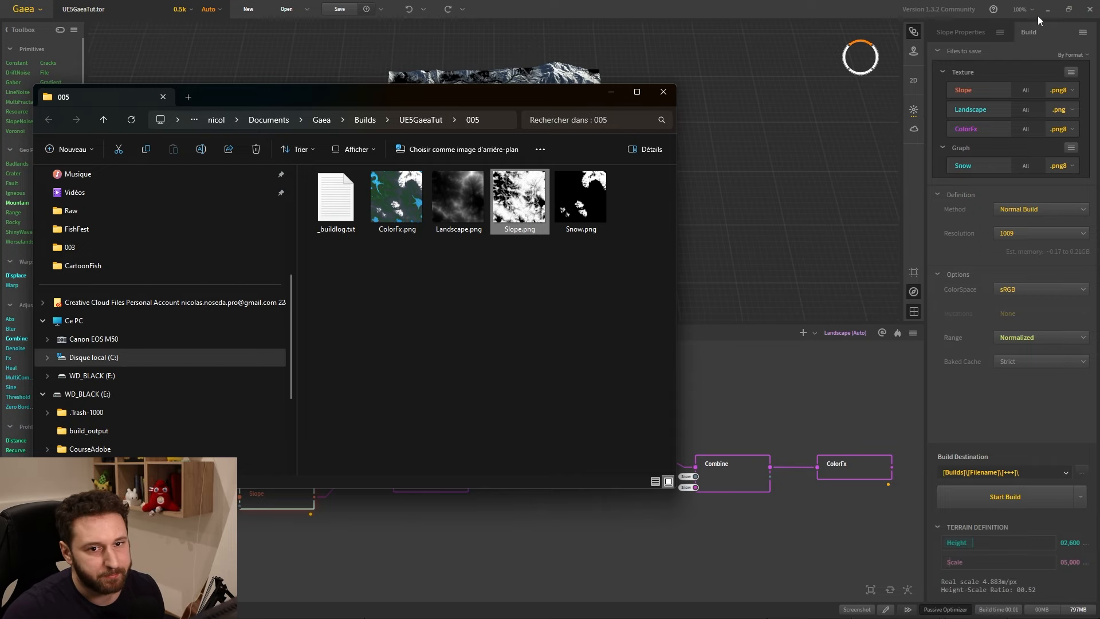
pyautogui.click(1048, 10)
pyautogui.moveTo(522, 100); pyautogui.dragTo(1099, 161)
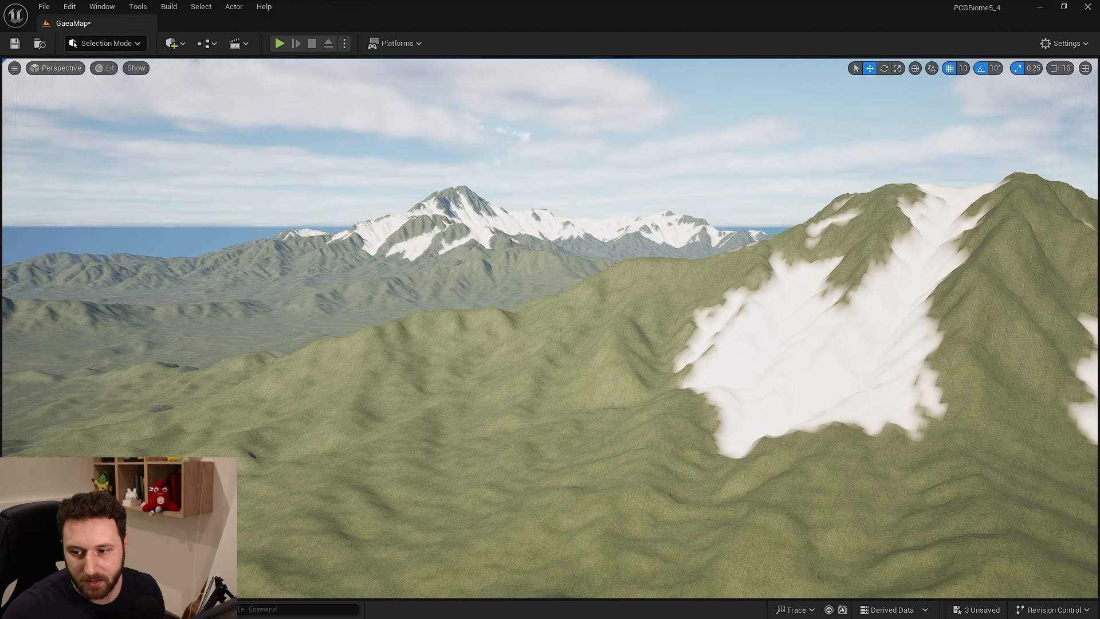
# In Landscape mode, create a weight-blended layer info for the Rock paint layer and save it as Rock_LayerInfo in GaeaMap_sharedassets.
pyautogui.click(105, 46)
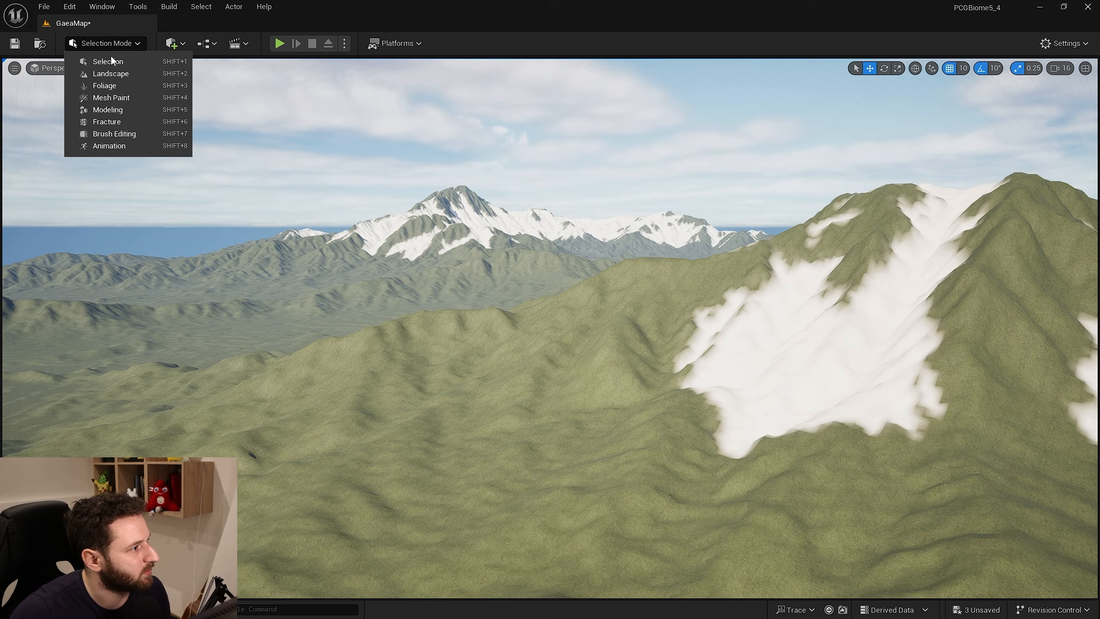
pyautogui.click(108, 74)
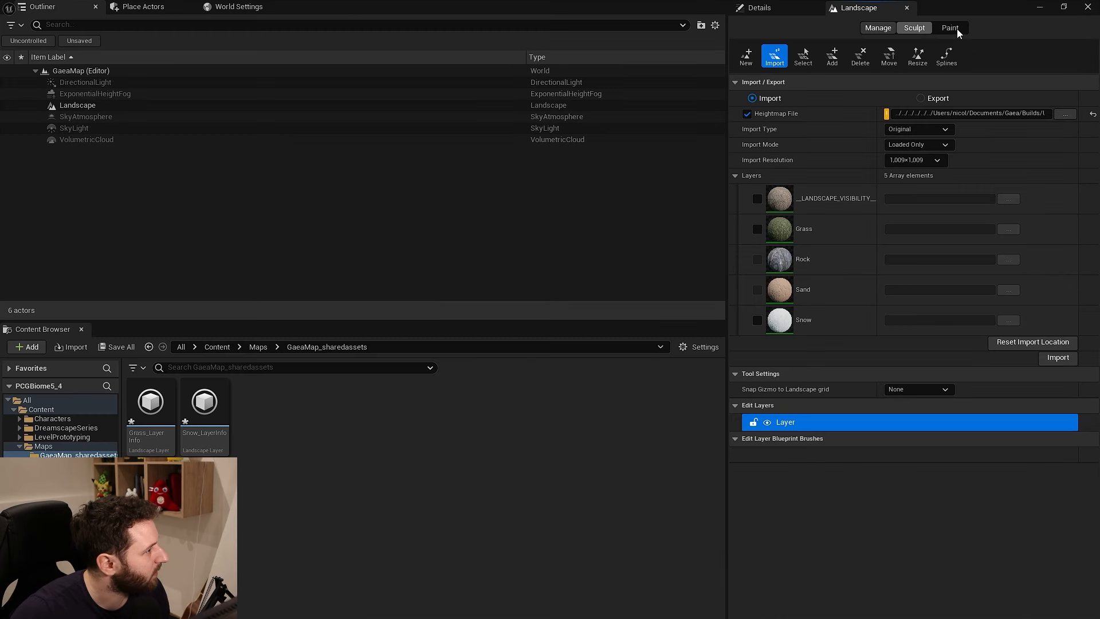
pyautogui.click(950, 27)
pyautogui.click(823, 381)
pyautogui.click(936, 380)
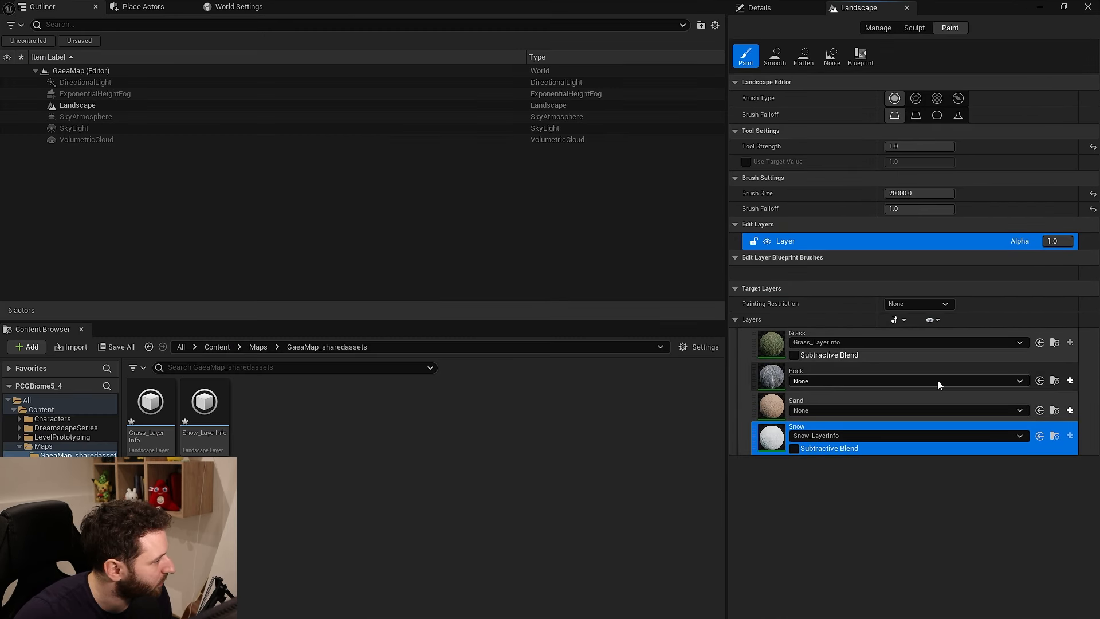
pyautogui.click(1069, 381)
pyautogui.click(1050, 395)
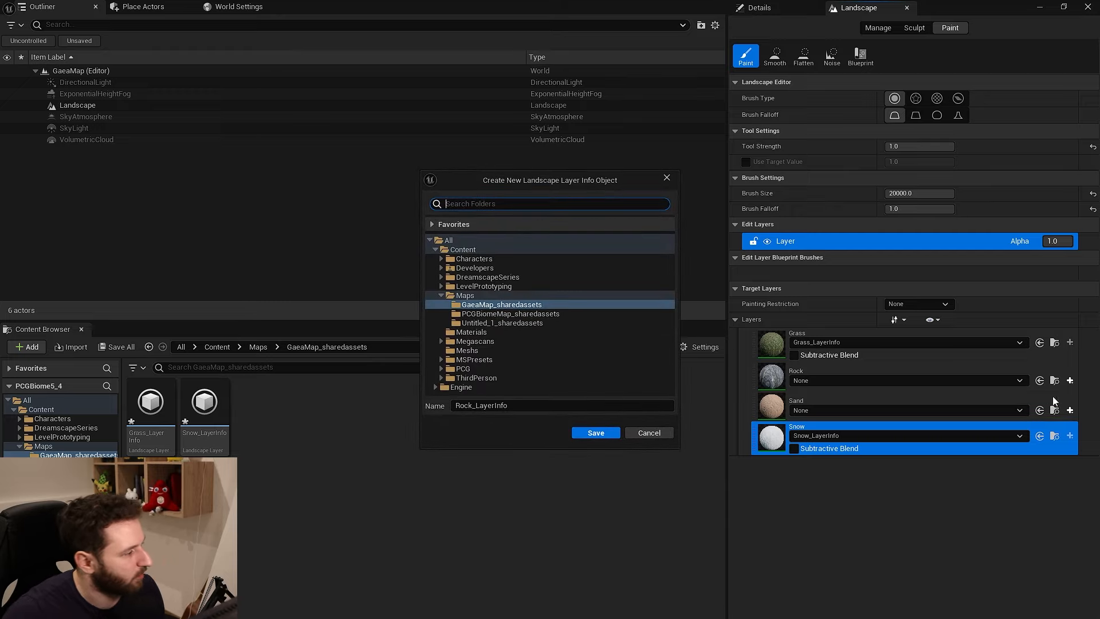
pyautogui.click(586, 431)
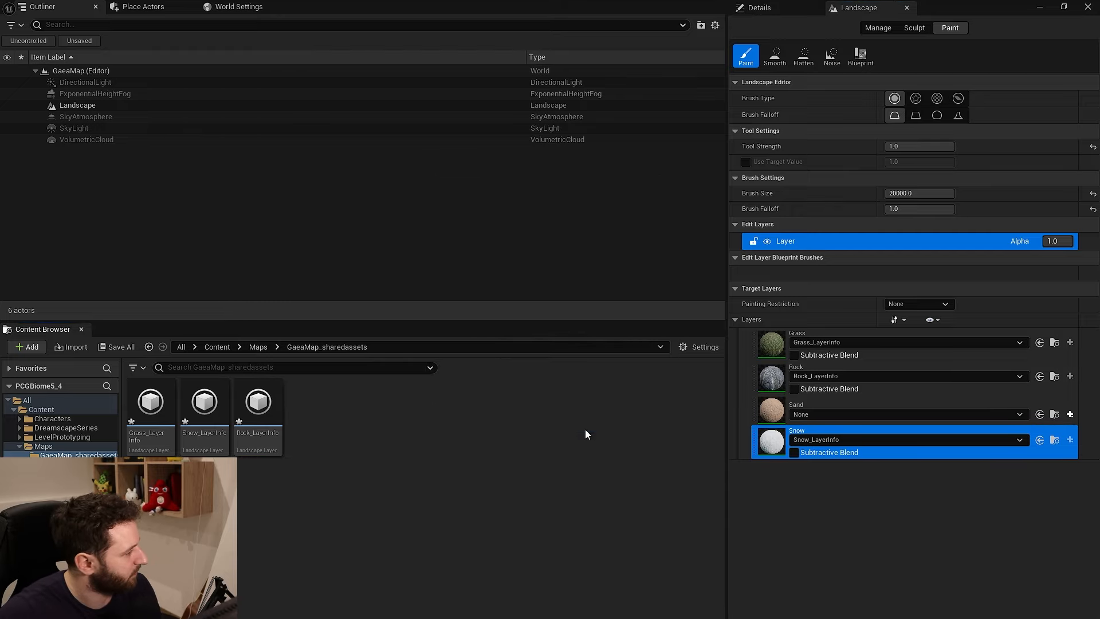
# Import Slope.png from Gaea build 005 as the Rock layer's mask together with the heightmap.
pyautogui.click(881, 30)
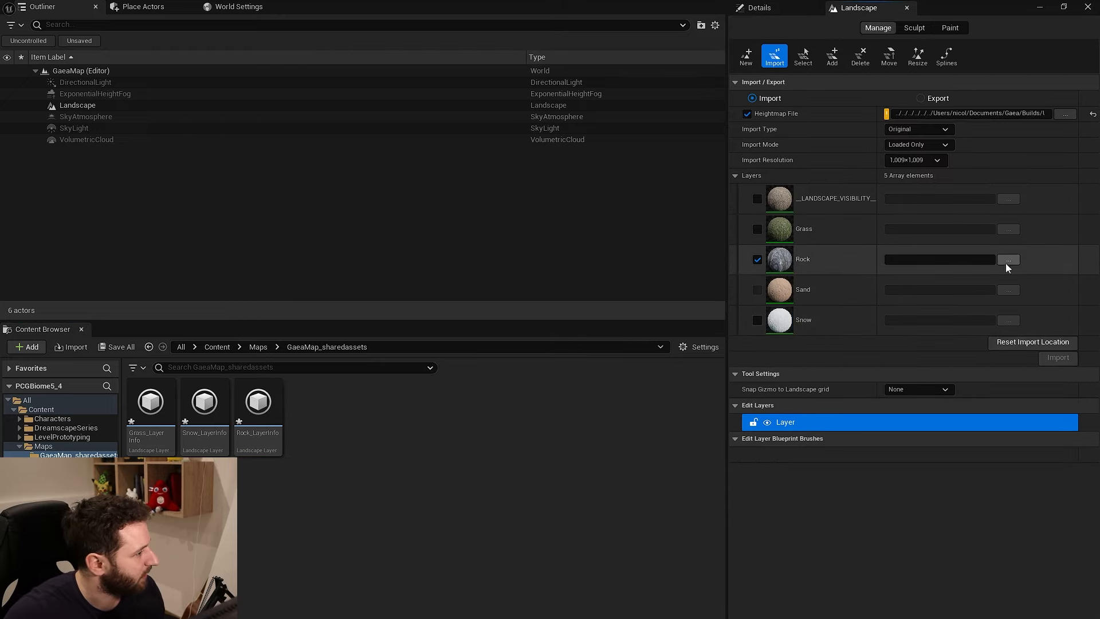
pyautogui.click(1008, 260)
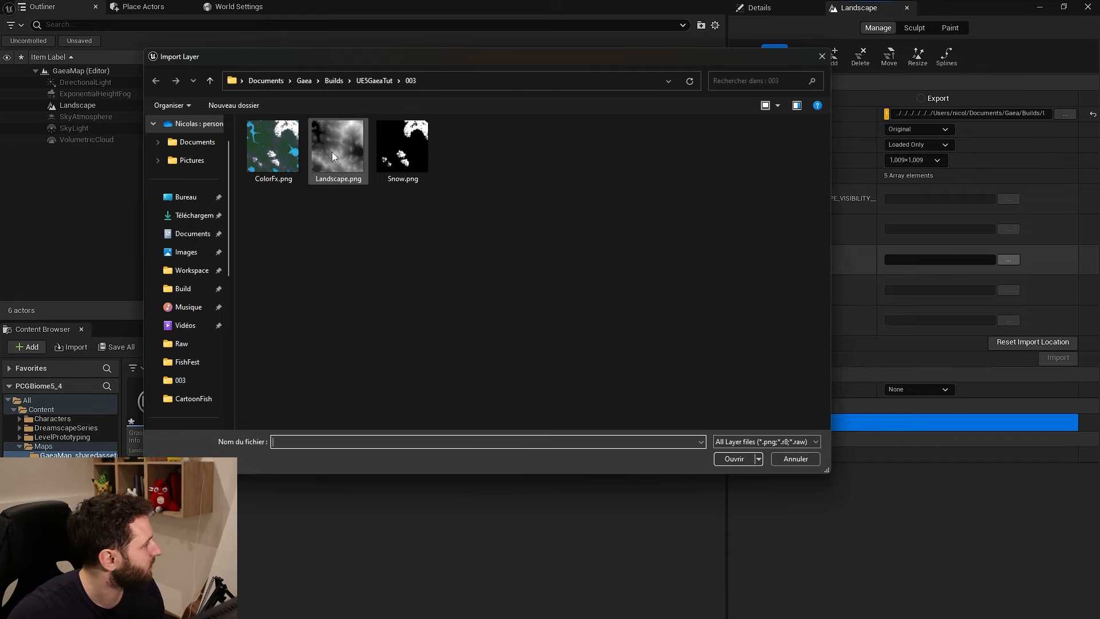
pyautogui.doubleClick(402, 148)
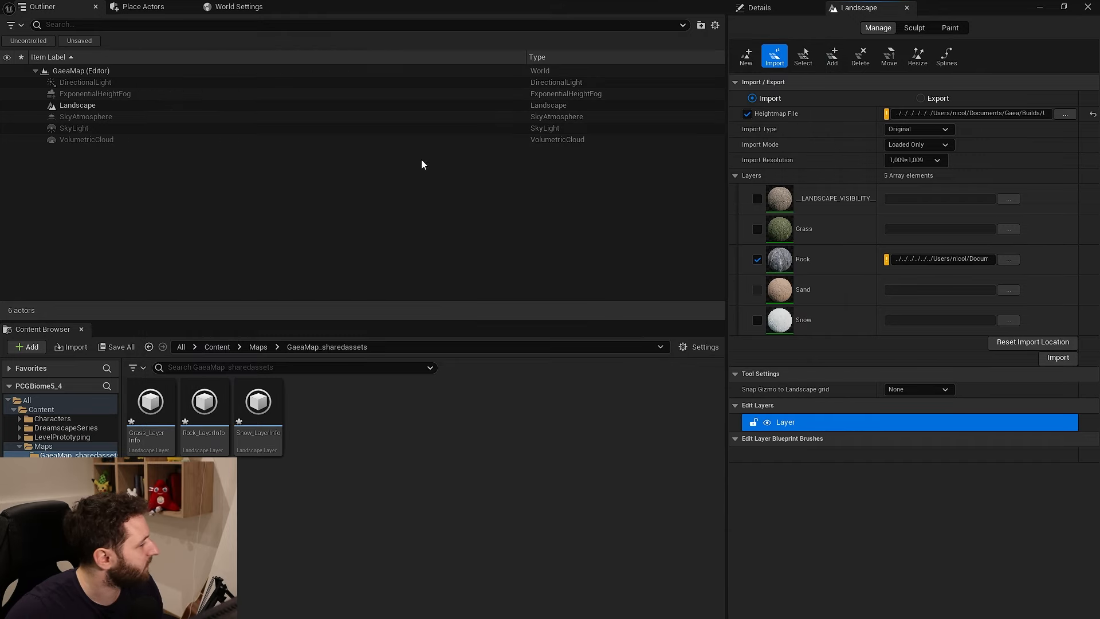
pyautogui.click(1058, 361)
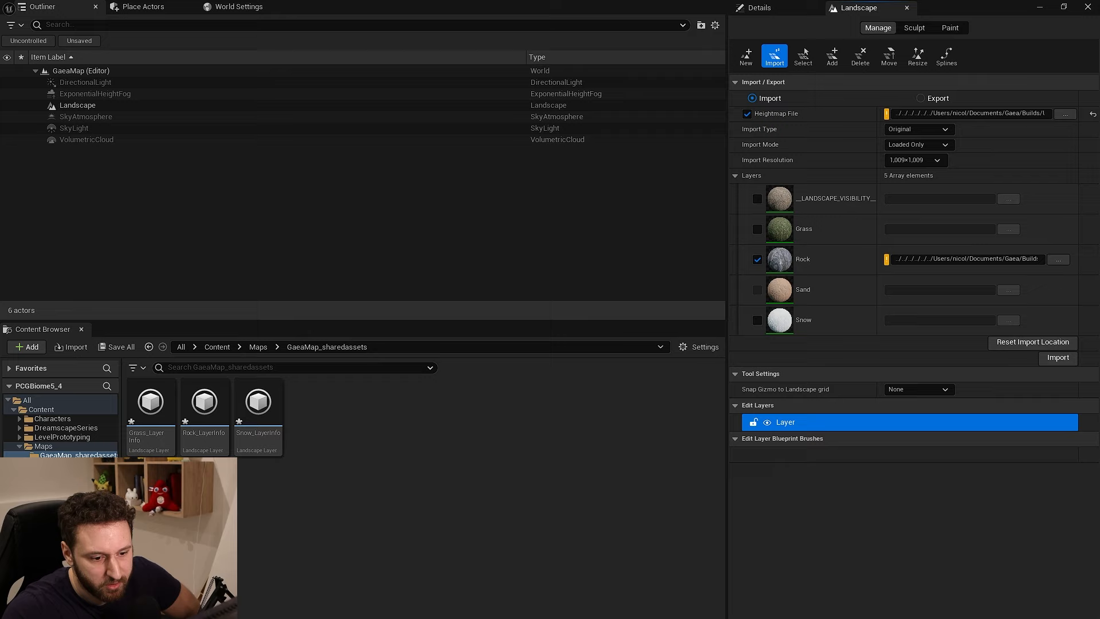
# Exclude the Rock layer from the import and reimport the Snow layer with Snow.png from Gaea build 005.
pyautogui.click(1009, 320)
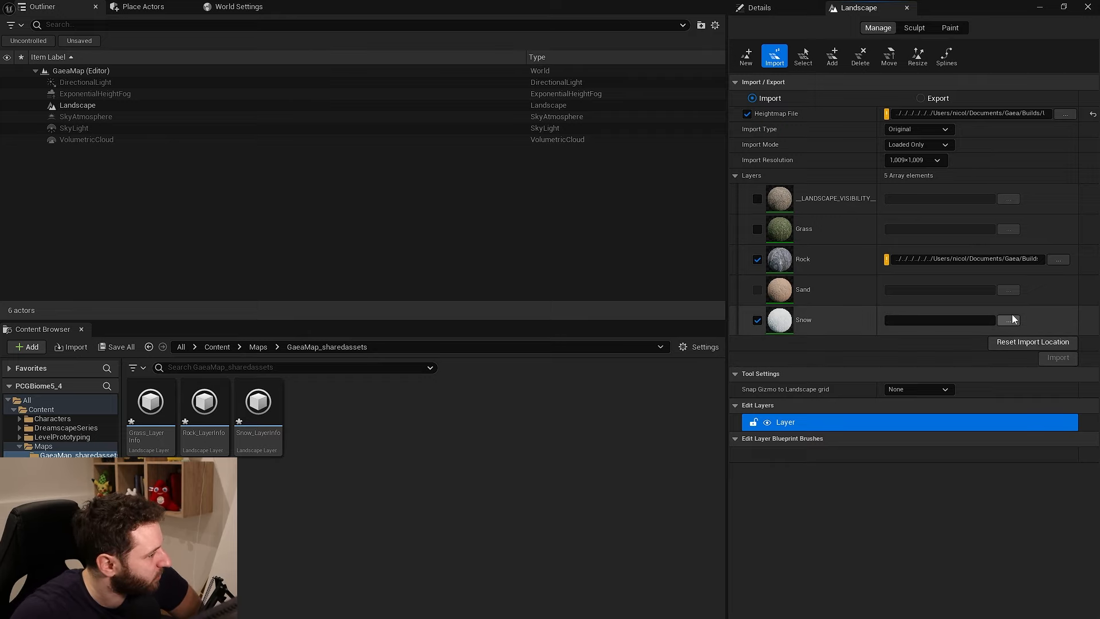
pyautogui.click(799, 458)
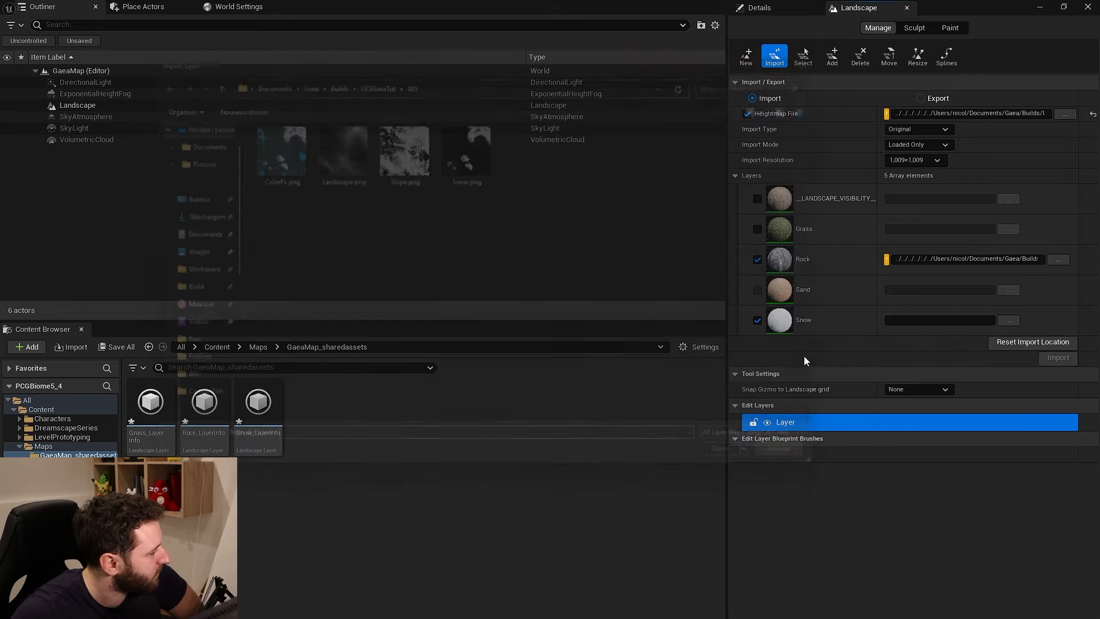
pyautogui.click(757, 259)
pyautogui.click(1011, 319)
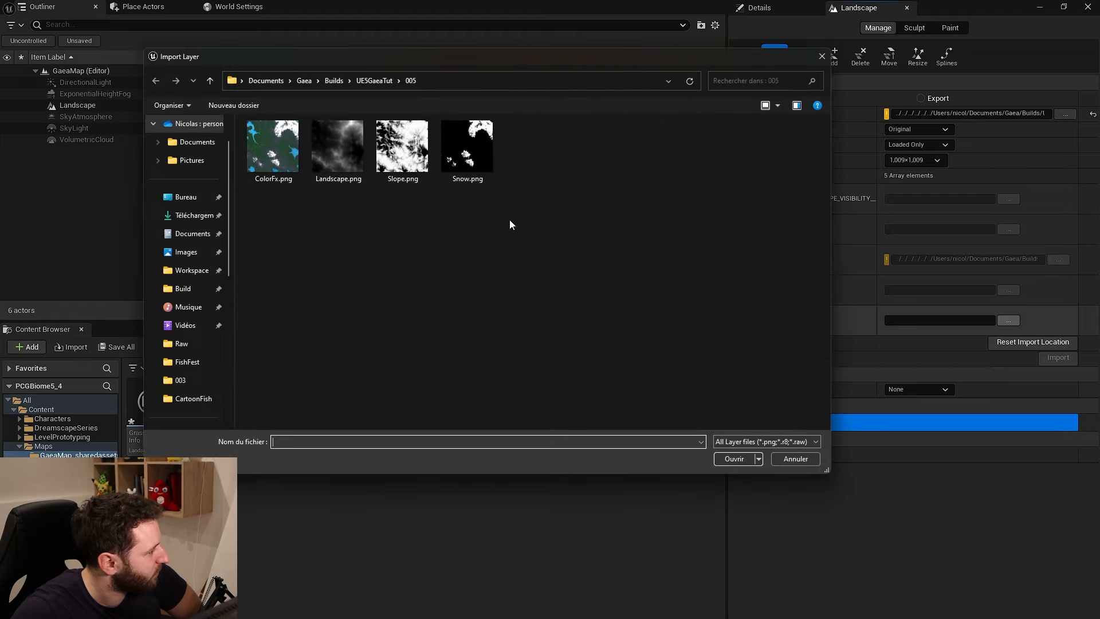
pyautogui.doubleClick(468, 150)
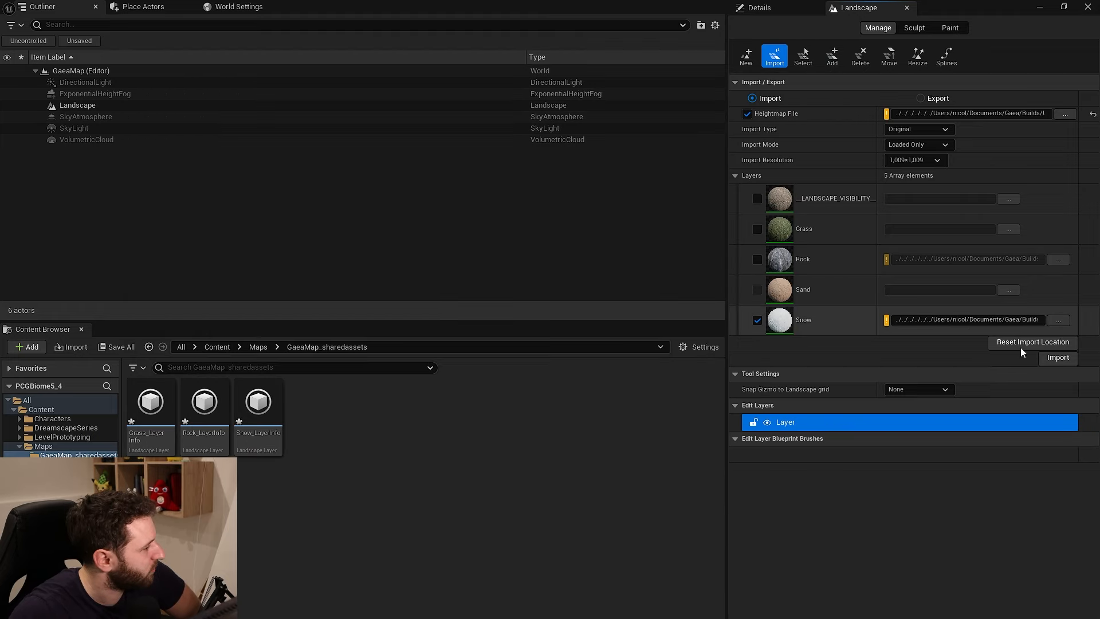
pyautogui.click(1058, 359)
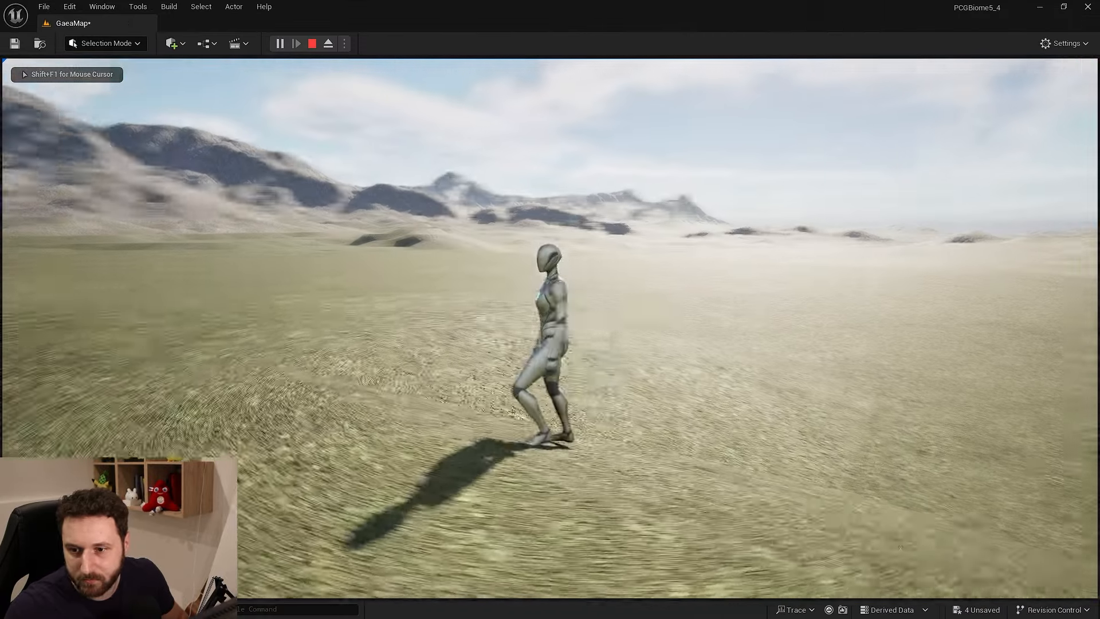
# Run the character around the landscape in play mode to examine the grass, rock and snow layers, and end the play session.
pyautogui.press('d')
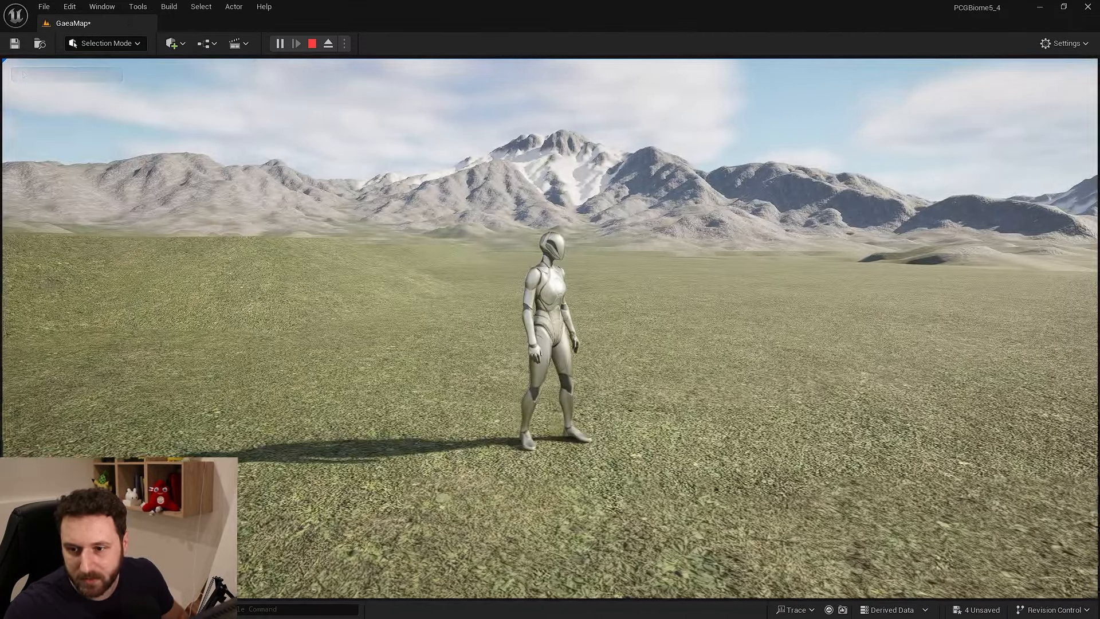
pyautogui.hotkey('shift', 'F1')
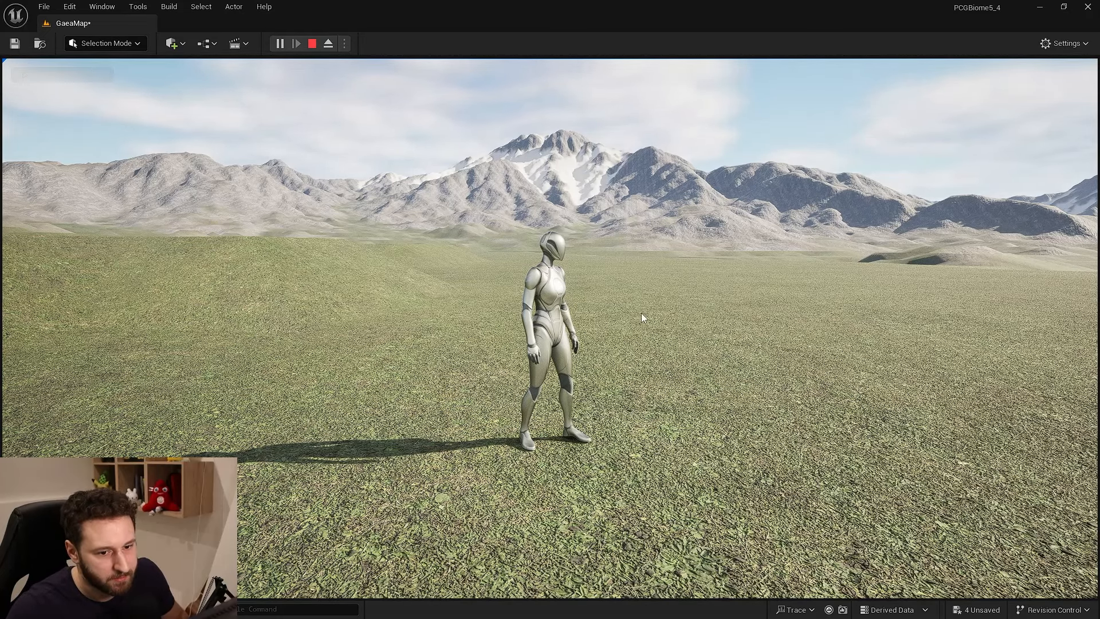
pyautogui.click(641, 355)
pyautogui.press('w')
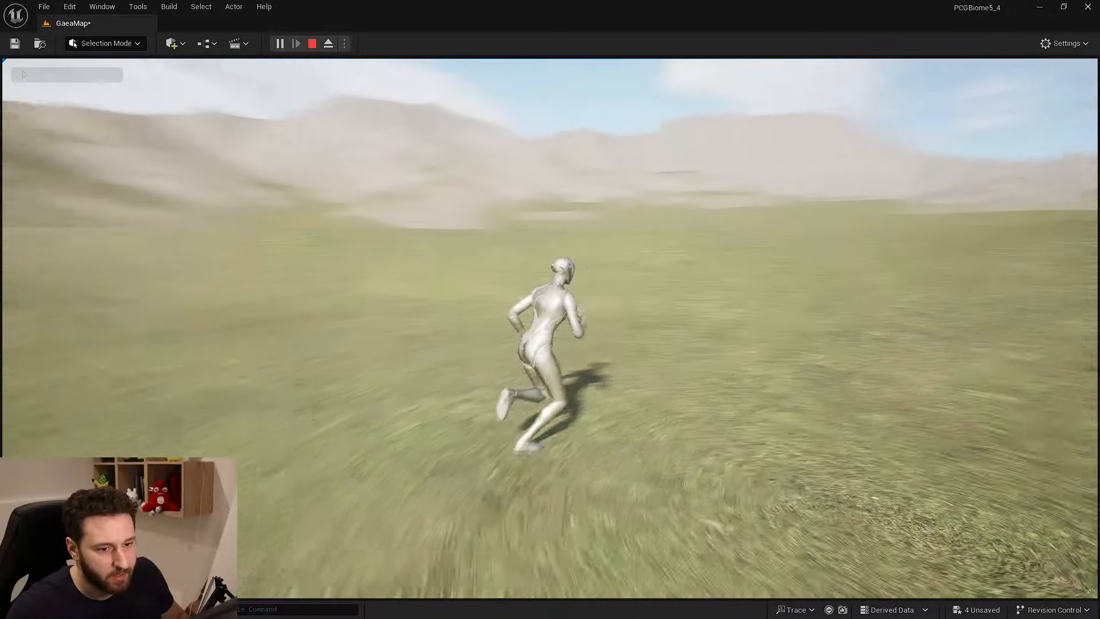
pyautogui.hotkey('shift', 'F1')
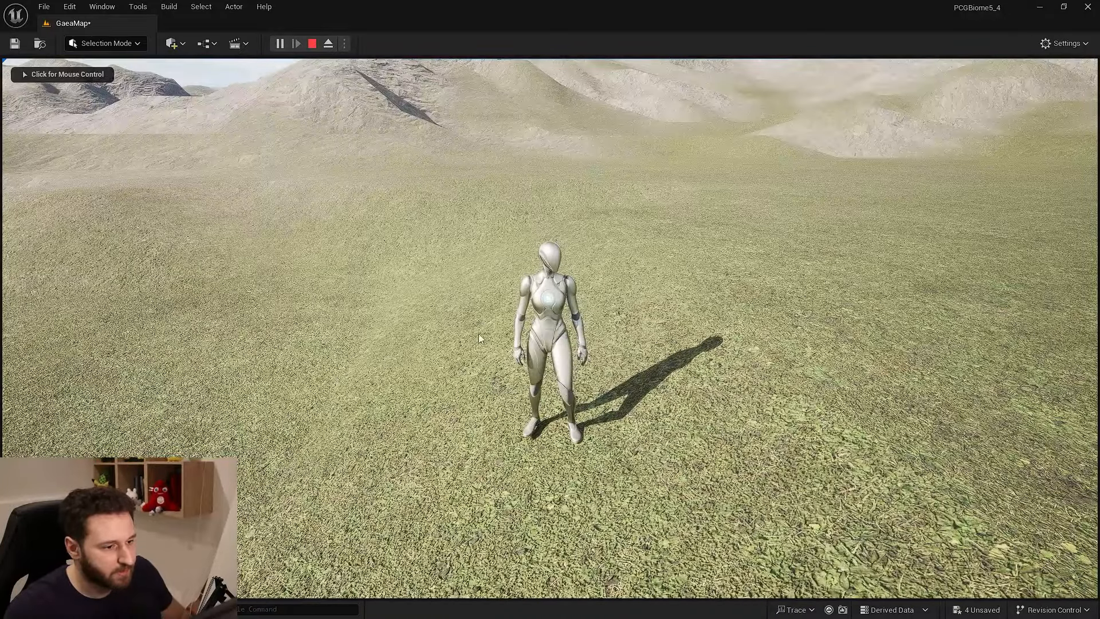
pyautogui.click(402, 358)
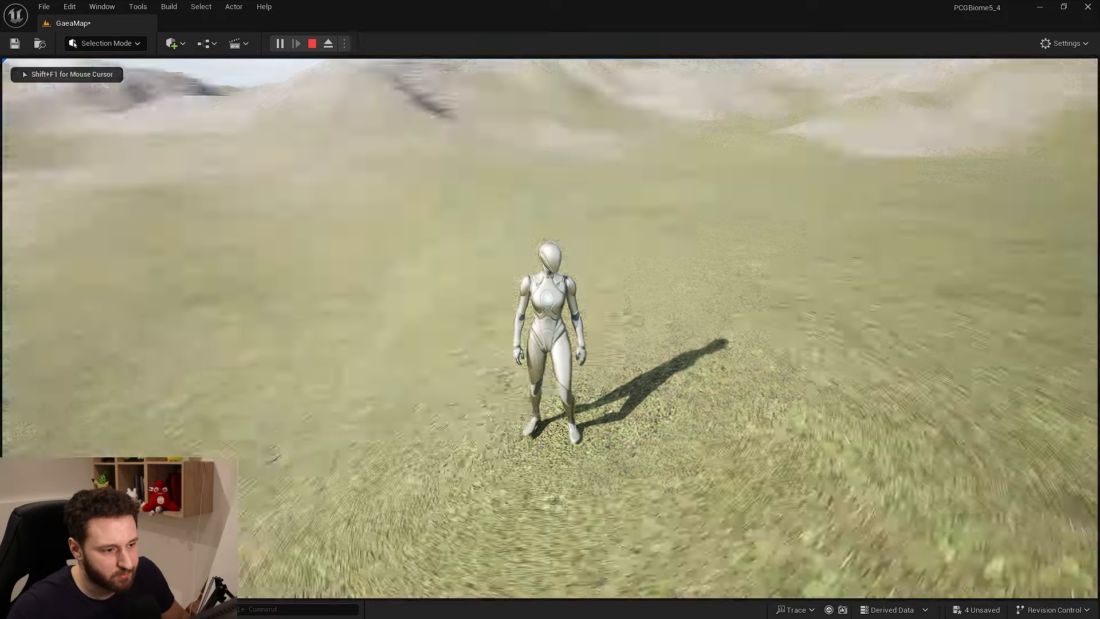
pyautogui.press('w')
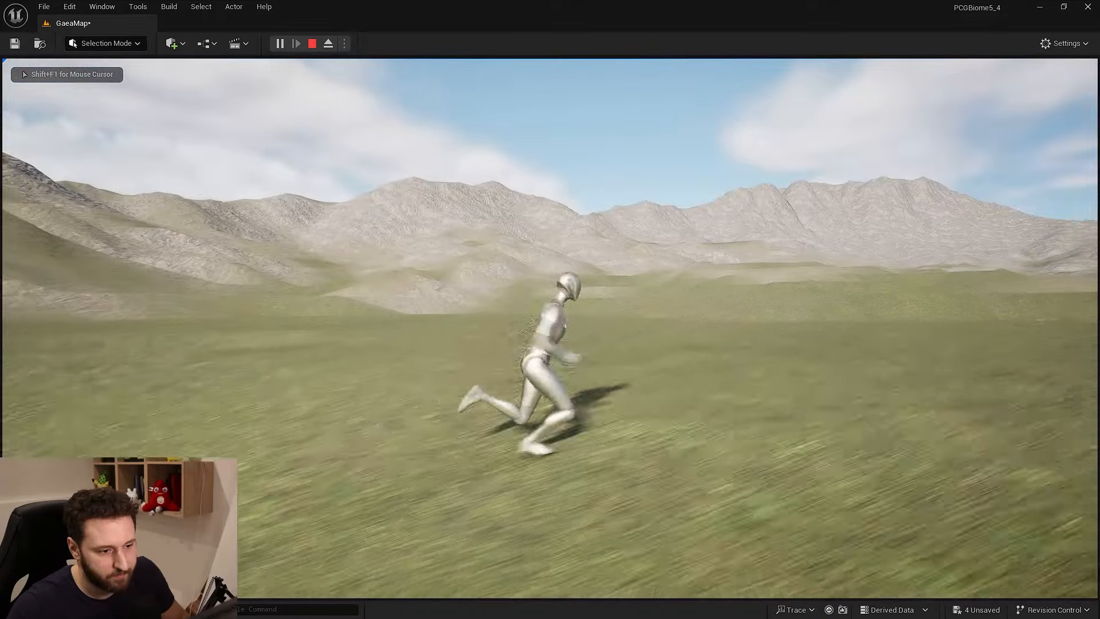
pyautogui.press('Escape')
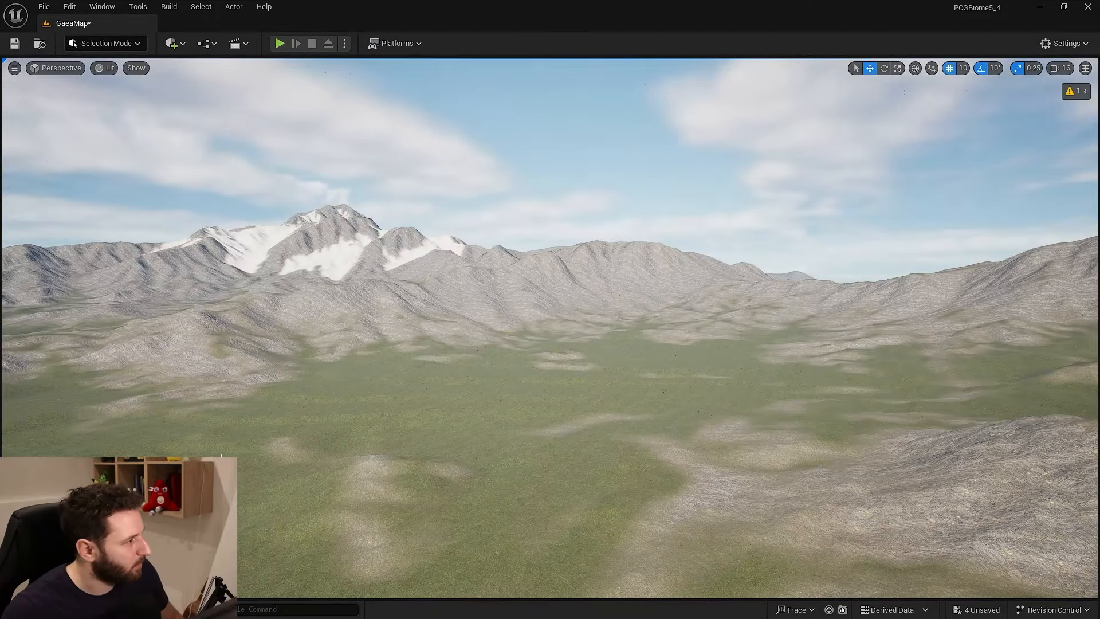
# Set the Generator of the first biome asset in BT_SnowBiome, in the SnowBiome folder, to Shared_Trees and close the asset.
pyautogui.hotkey('ctrl', 'space')
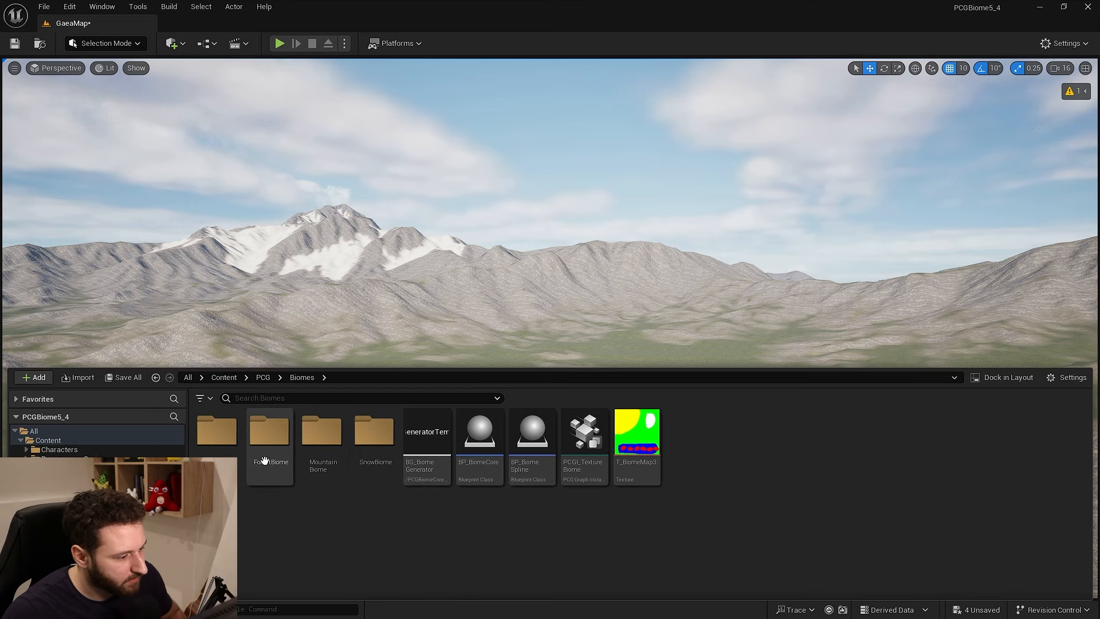
pyautogui.doubleClick(373, 432)
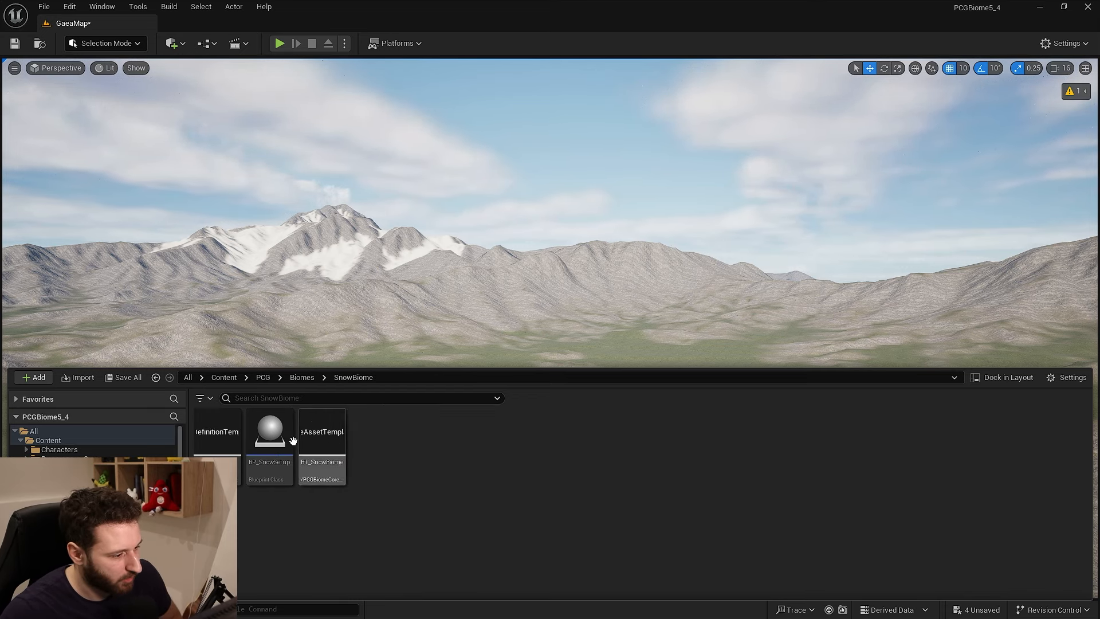
pyautogui.doubleClick(318, 436)
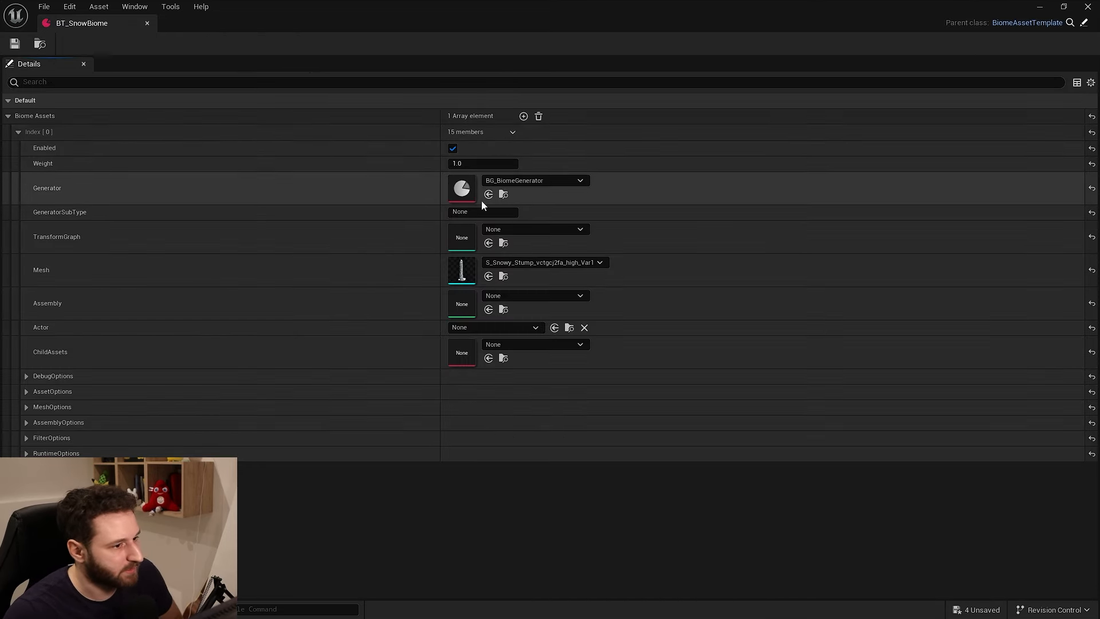
pyautogui.click(507, 182)
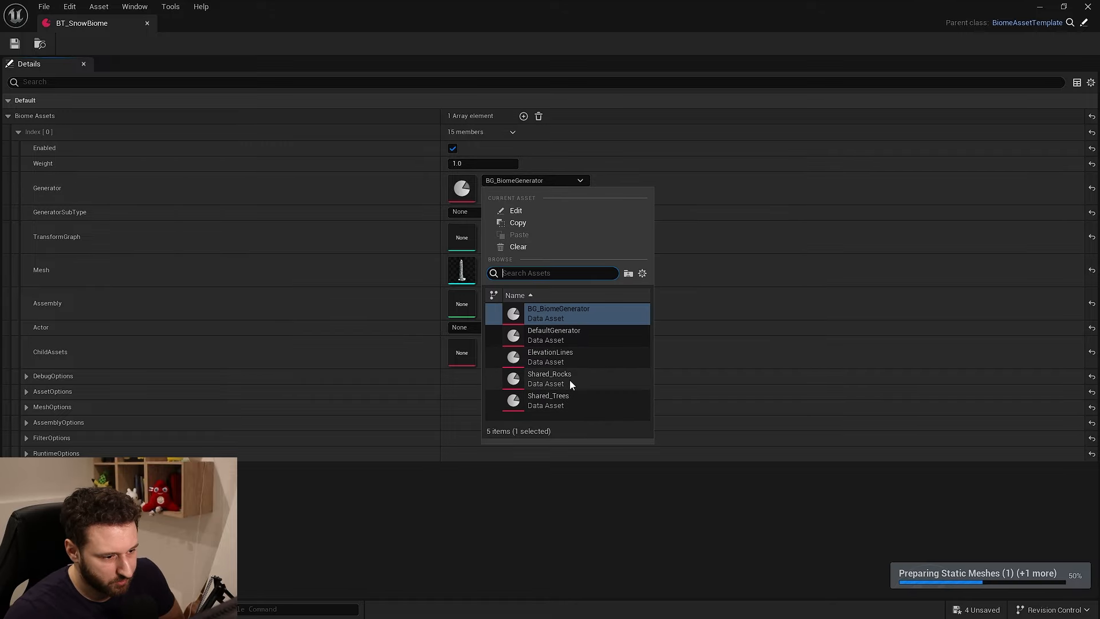
pyautogui.click(569, 398)
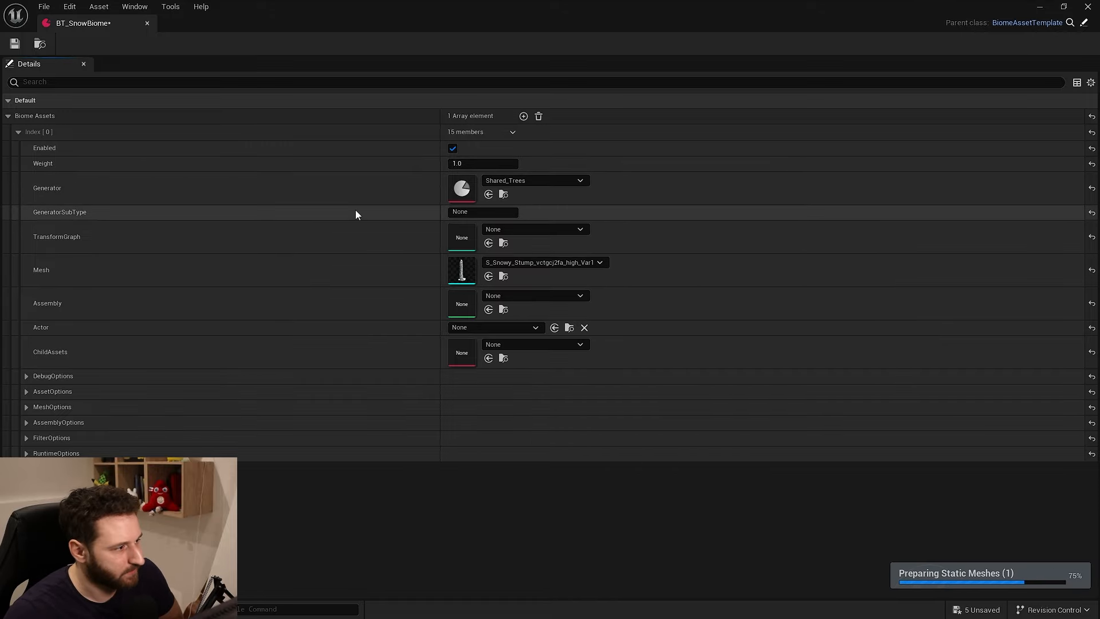
pyautogui.click(147, 23)
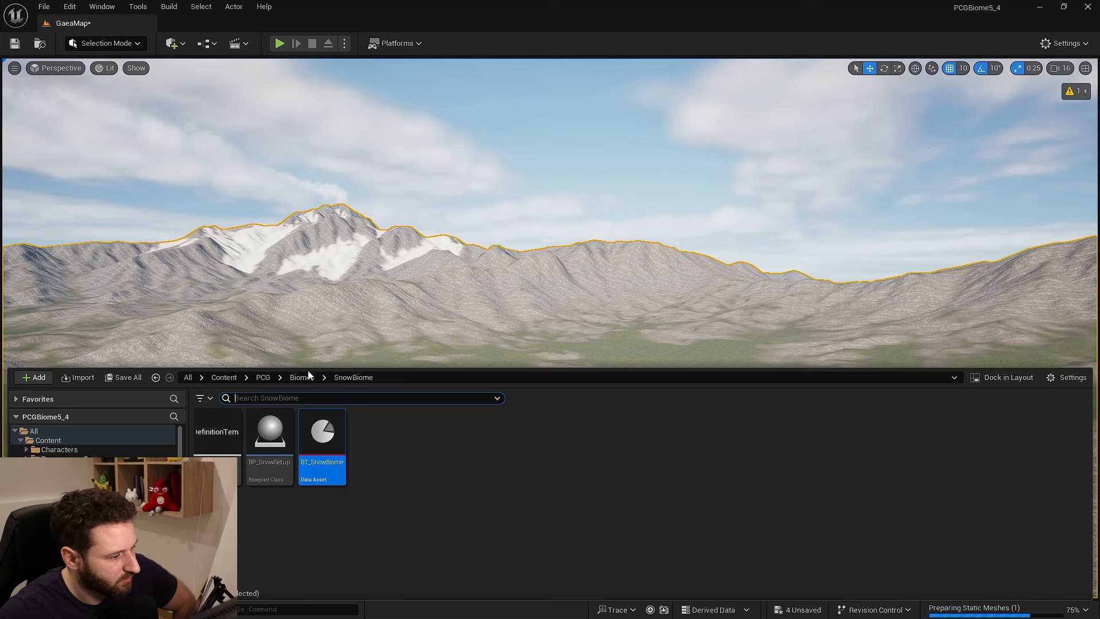
# Set the Generator of the first biome asset in BT_Forest, in the ForestBiome folder, to Shared_Trees.
pyautogui.click(302, 377)
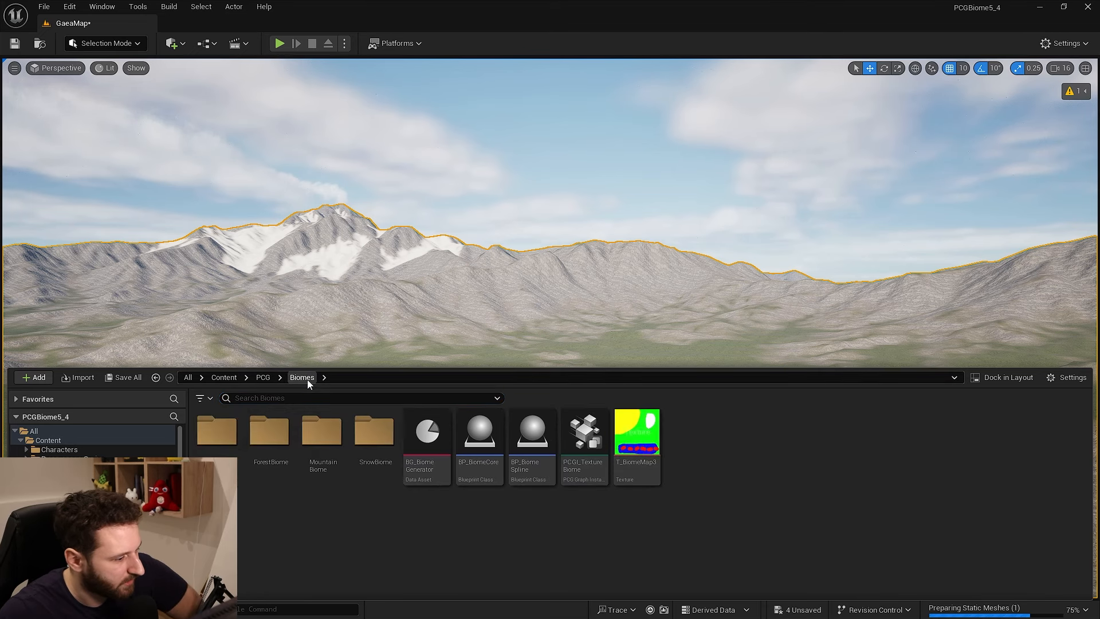
pyautogui.doubleClick(277, 442)
pyautogui.click(323, 430)
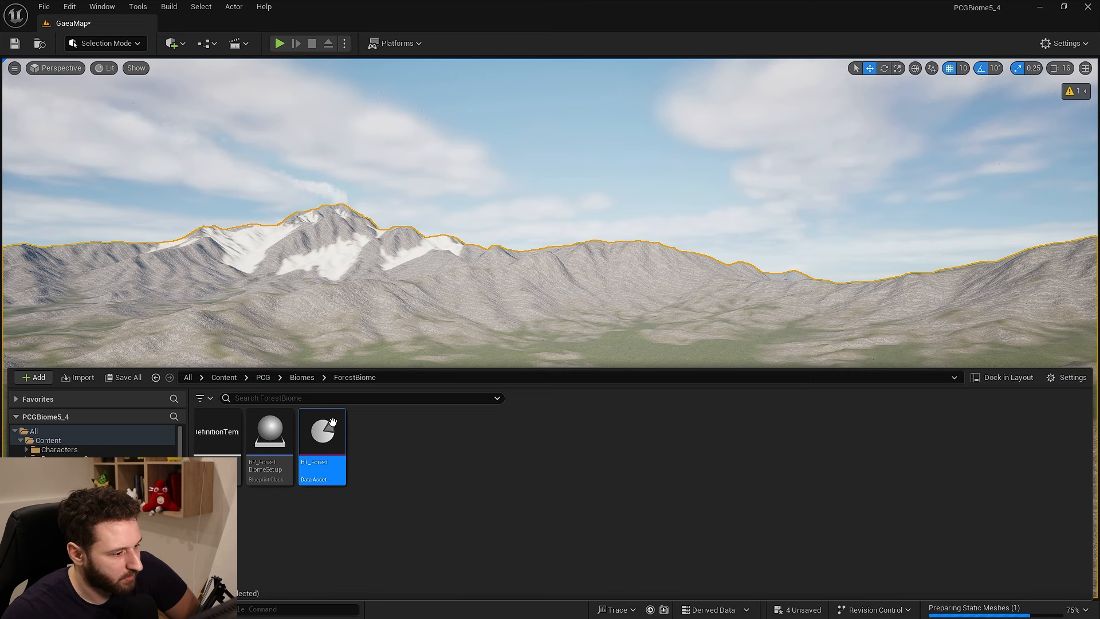
pyautogui.doubleClick(335, 431)
pyautogui.click(527, 181)
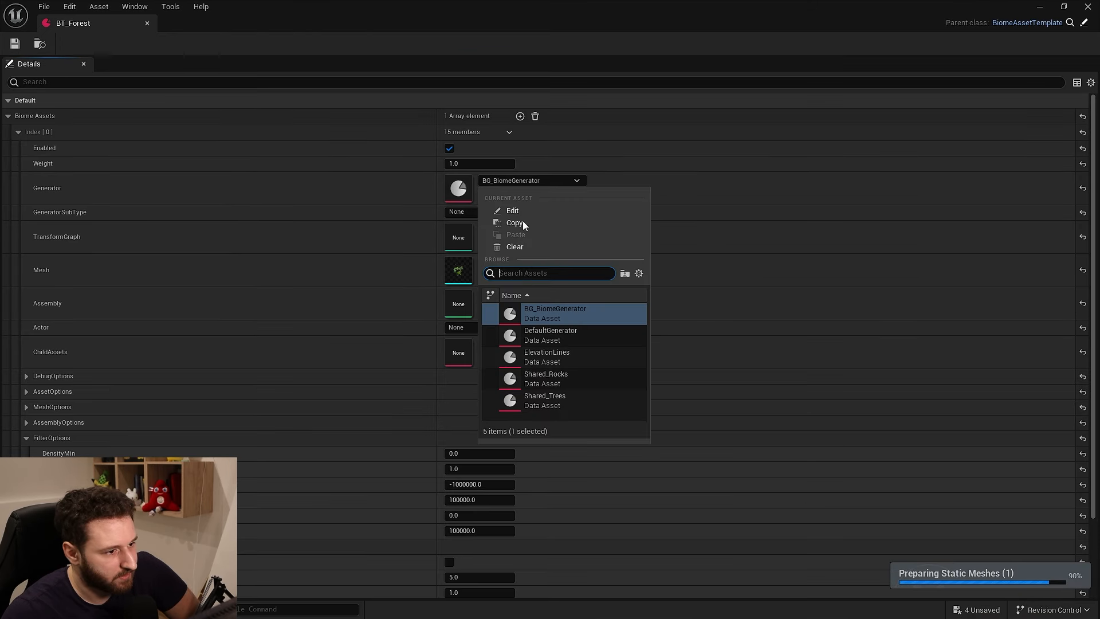
pyautogui.click(541, 399)
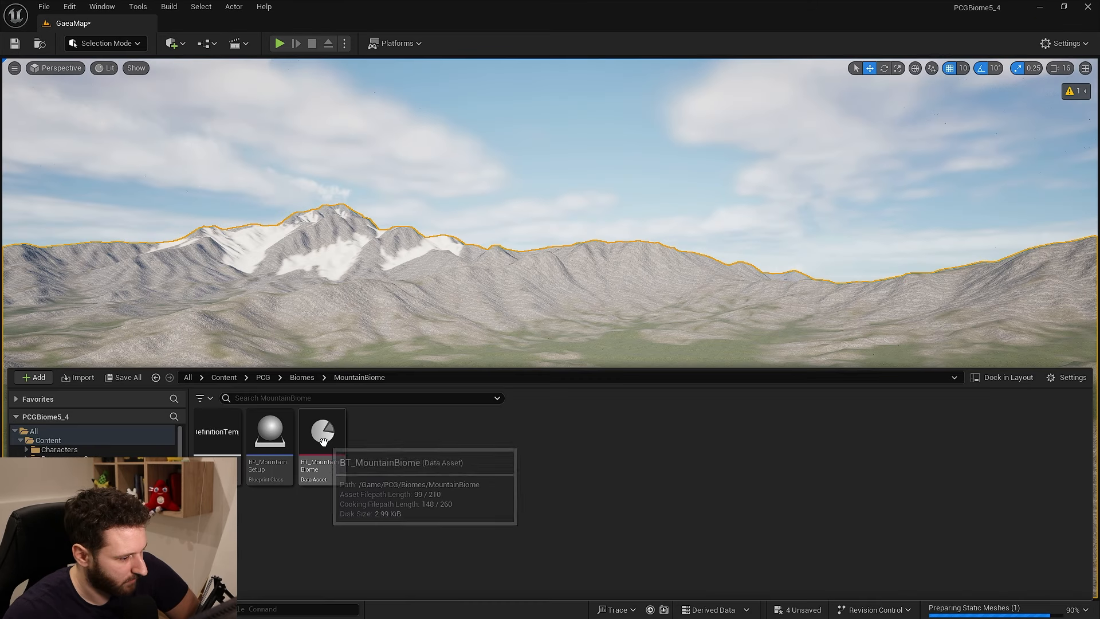
# Set the Generator of the first biome asset in BT_MountainBiome, in the MountainBiome folder, to Shared_Rocks.
pyautogui.doubleClick(322, 440)
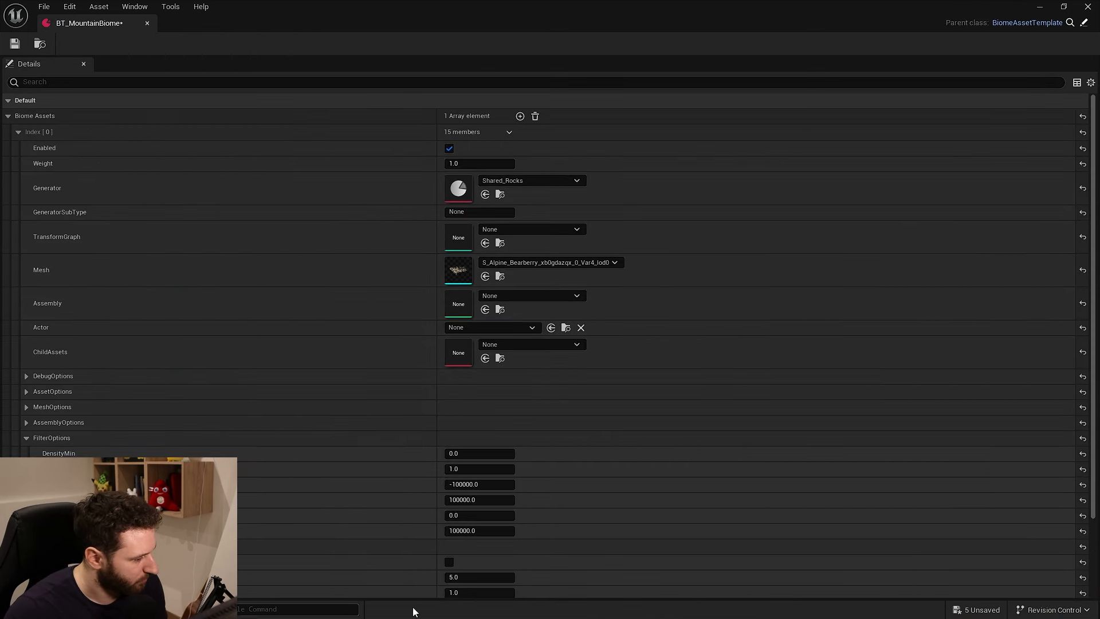
pyautogui.click(1087, 7)
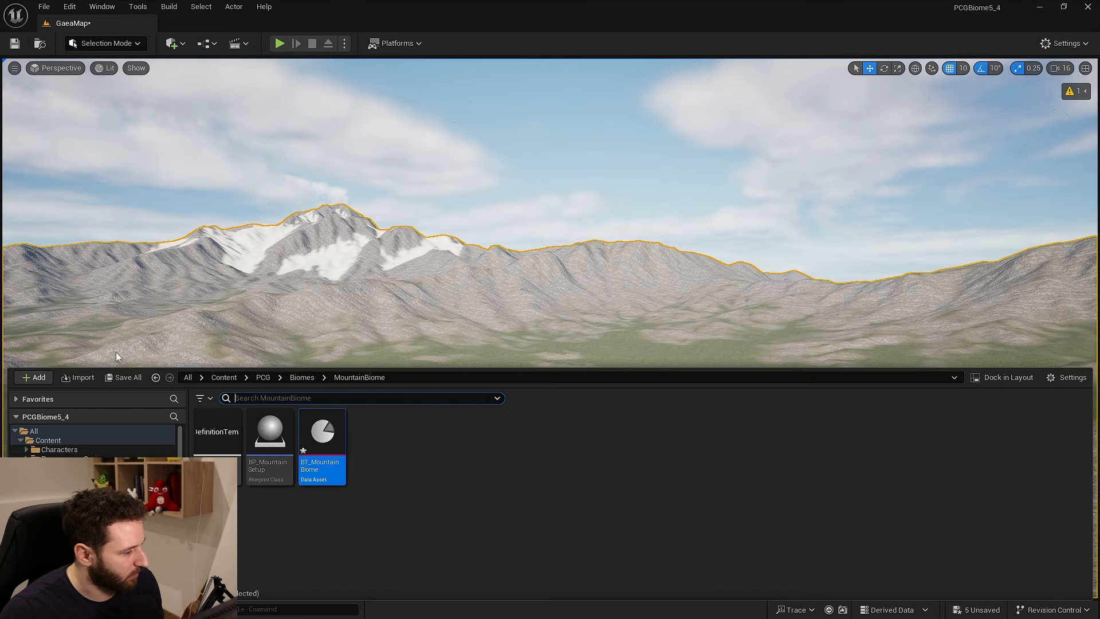
pyautogui.click(46, 380)
pyautogui.press('Escape')
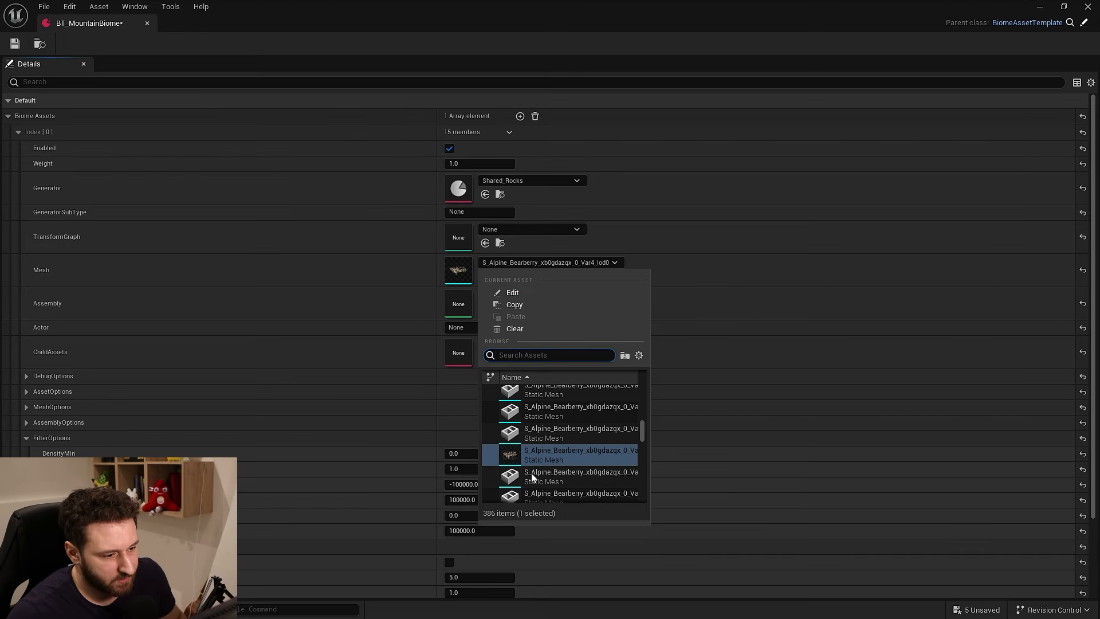
# Replace the Alpine Bearberry mesh of BT_MountainBiome's first biome asset with one of the SM_Rock static meshes.
pyautogui.scroll(-5, 568, 461)
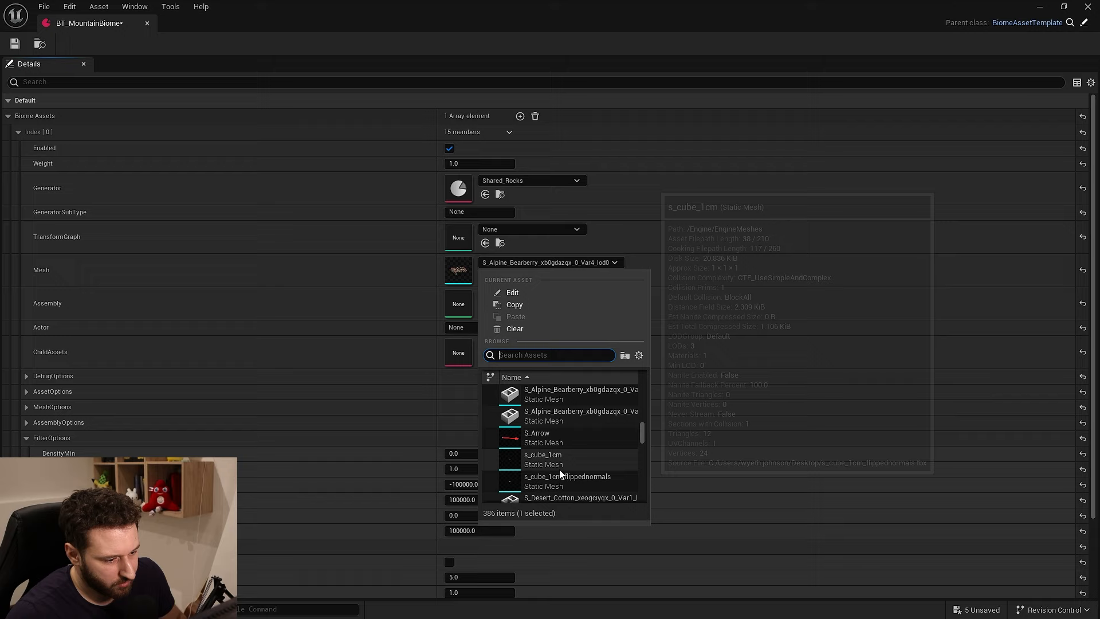
pyautogui.click(541, 356)
pyautogui.write('rock')
pyautogui.click(535, 422)
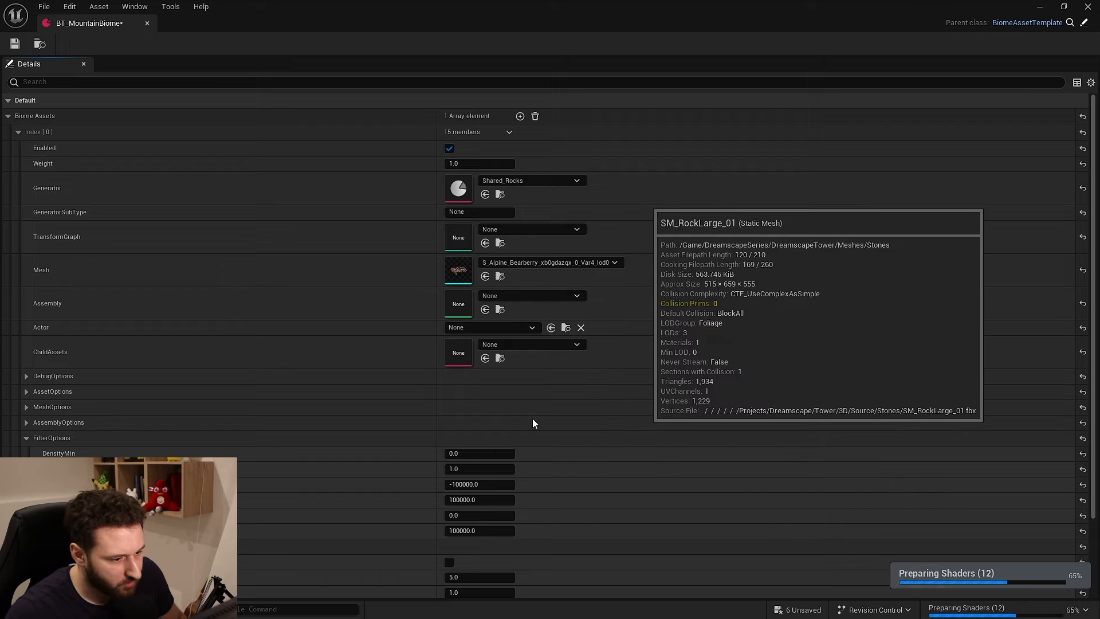
pyautogui.click(530, 263)
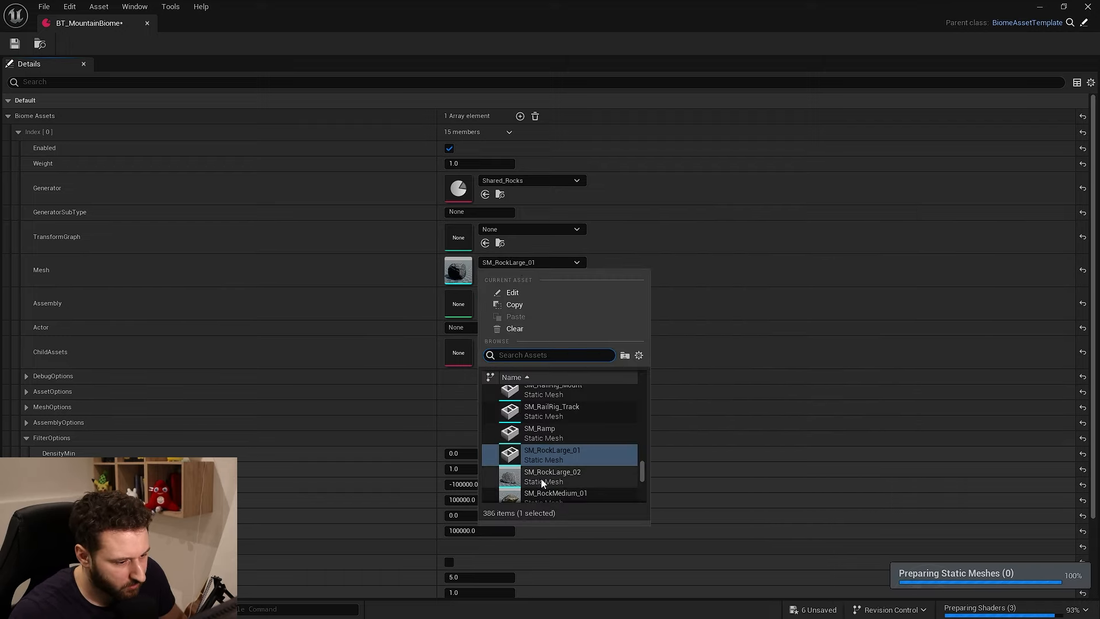
pyautogui.scroll(-1, 556, 477)
pyautogui.scroll(-1, 557, 478)
pyautogui.click(554, 467)
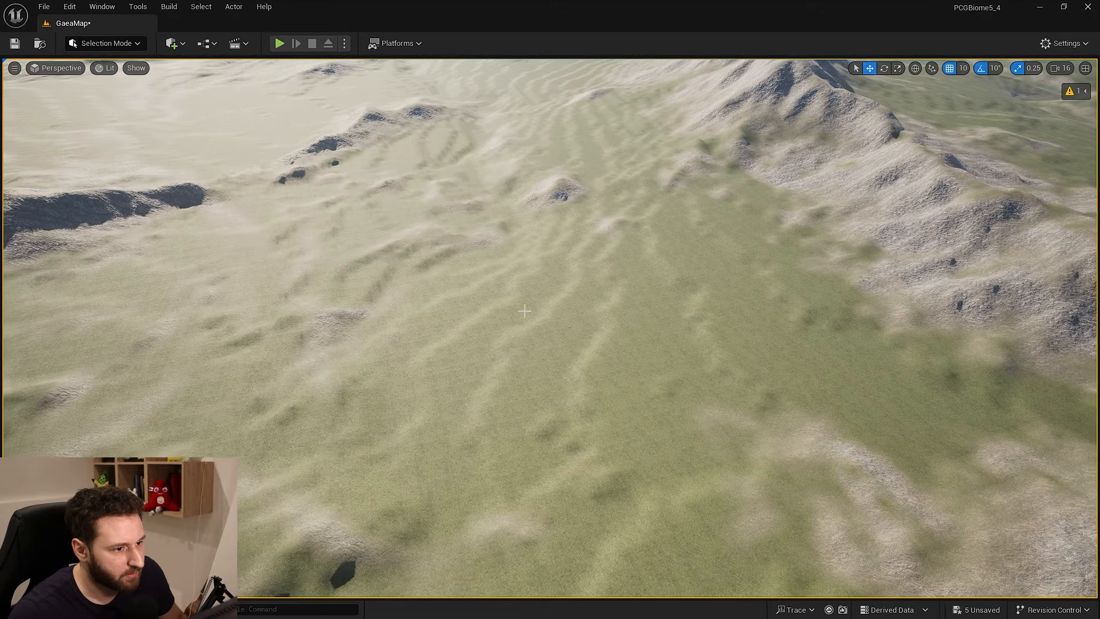
# Place the BP_BiomeCore blueprint from the Biomes folder on the grassy plain of the landscape.
pyautogui.moveTo(524, 311); pyautogui.dragTo(481, 261, button='right')
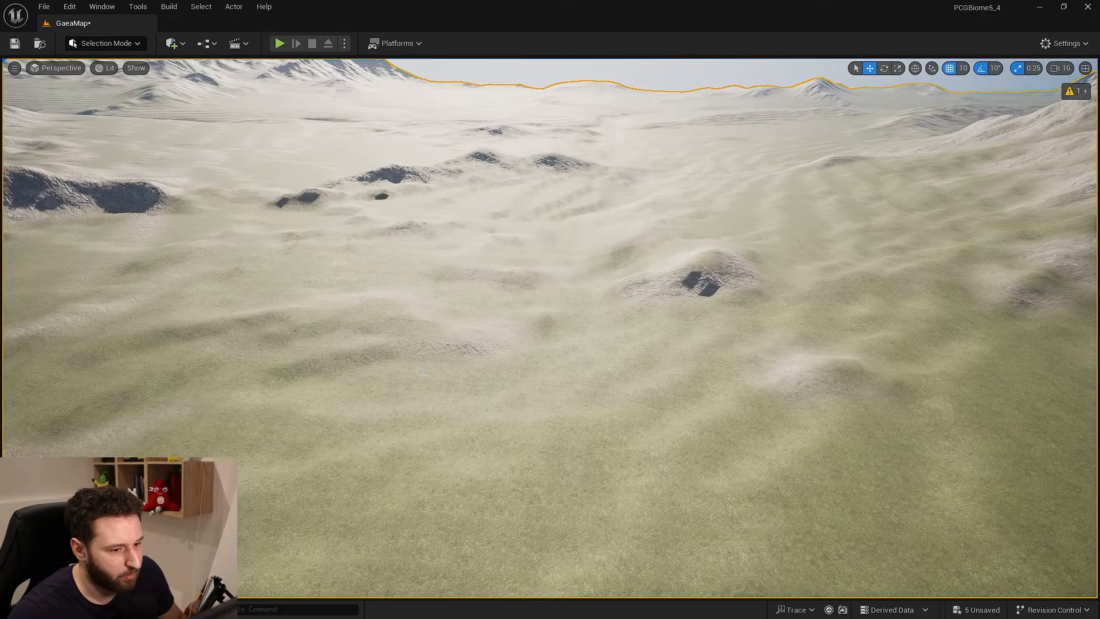
pyautogui.hotkey('ctrl', 'space')
pyautogui.click(302, 378)
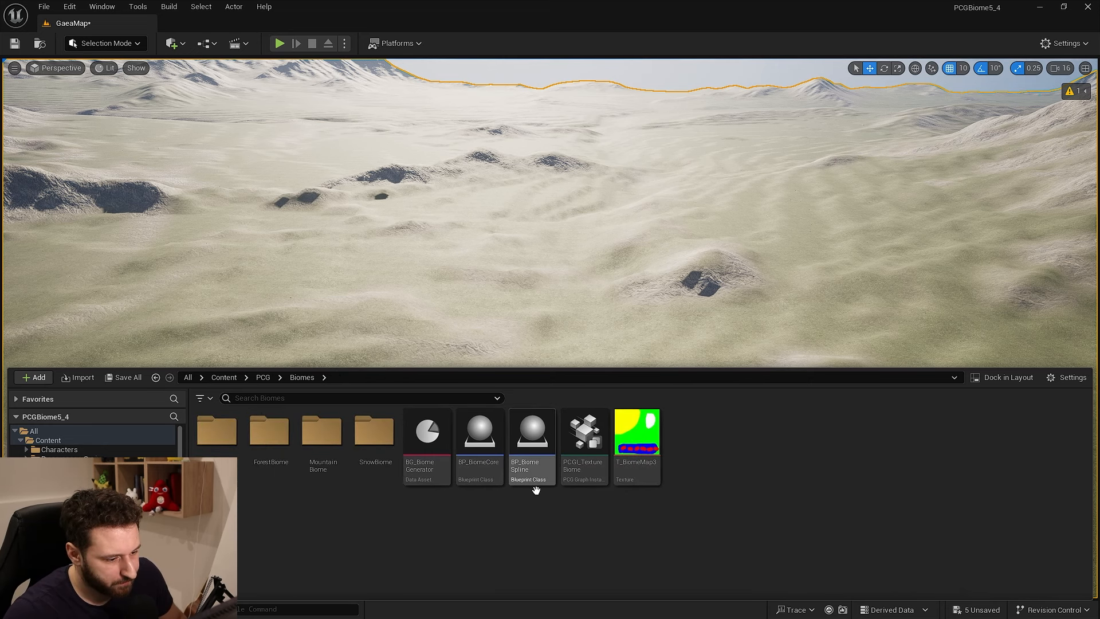
pyautogui.moveTo(534, 474); pyautogui.dragTo(522, 277)
pyautogui.moveTo(587, 333); pyautogui.dragTo(453, 415, button='right')
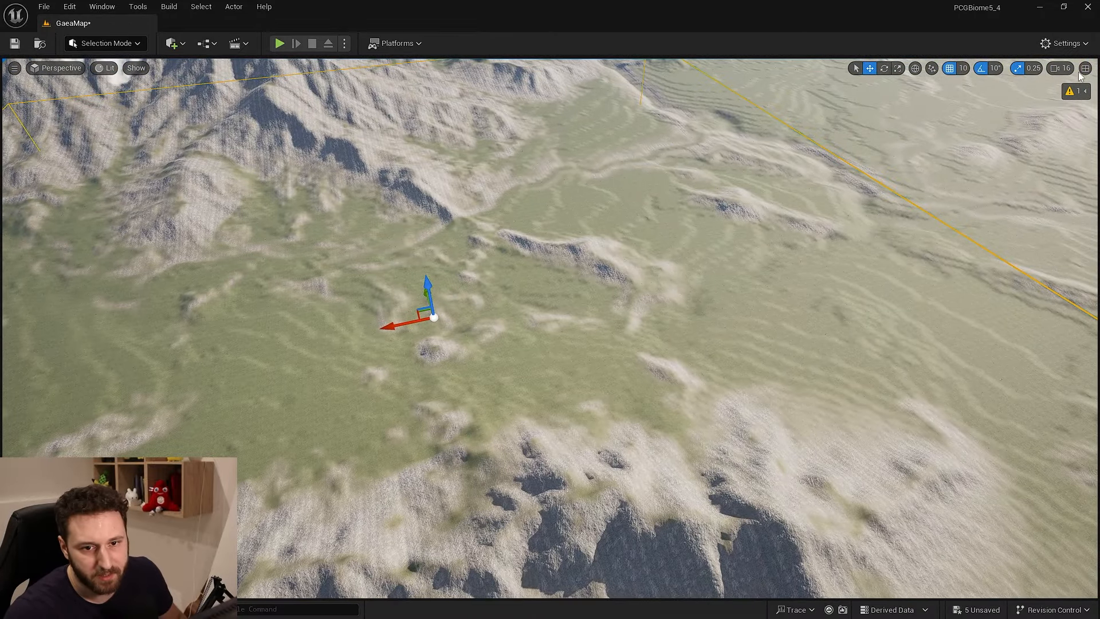
# Raise the viewport camera speed to 32 and enlarge the placed biome volume so that it encloses the whole landscape.
pyautogui.click(1059, 68)
pyautogui.moveTo(745, 257); pyautogui.dragTo(722, 250, button='right')
pyautogui.press('s')
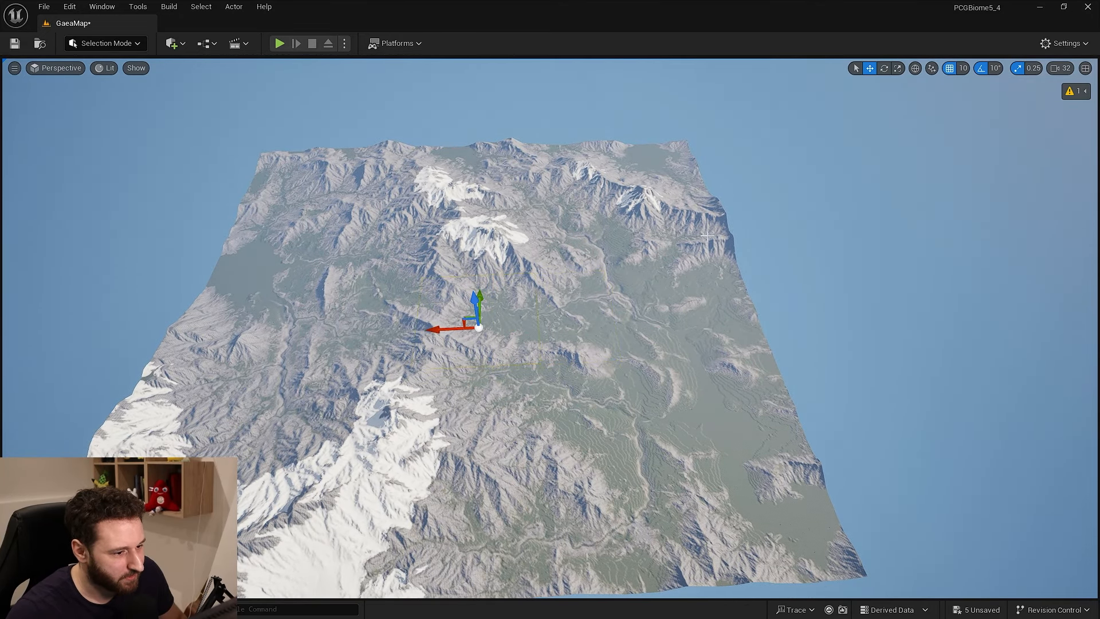
pyautogui.moveTo(1039, 79); pyautogui.dragTo(828, 79, button='right')
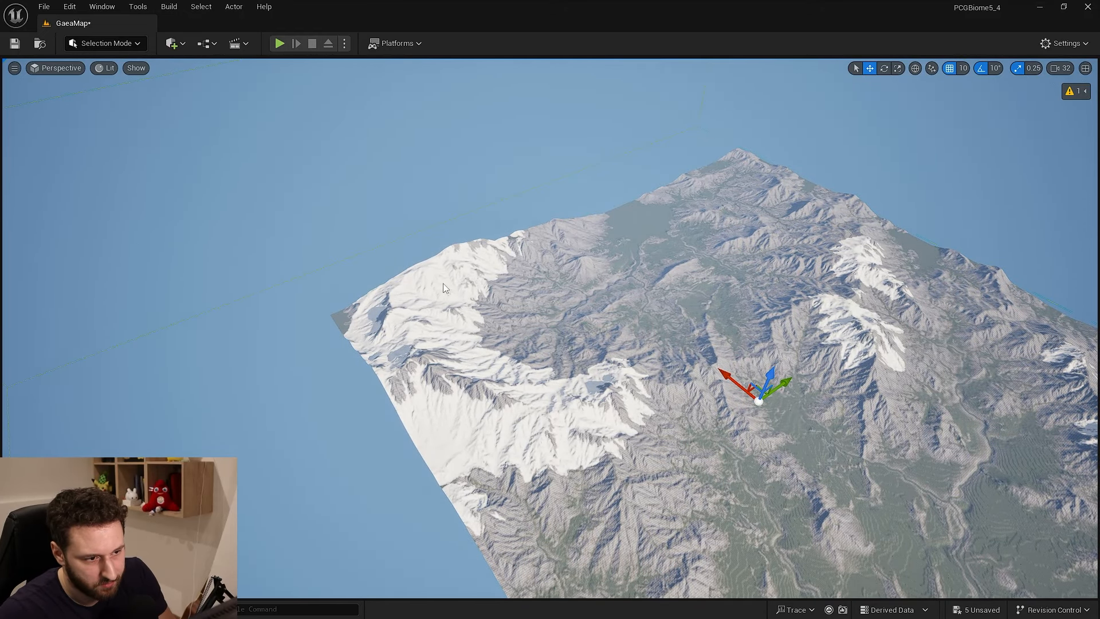
pyautogui.moveTo(443, 284); pyautogui.dragTo(478, 262, button='right')
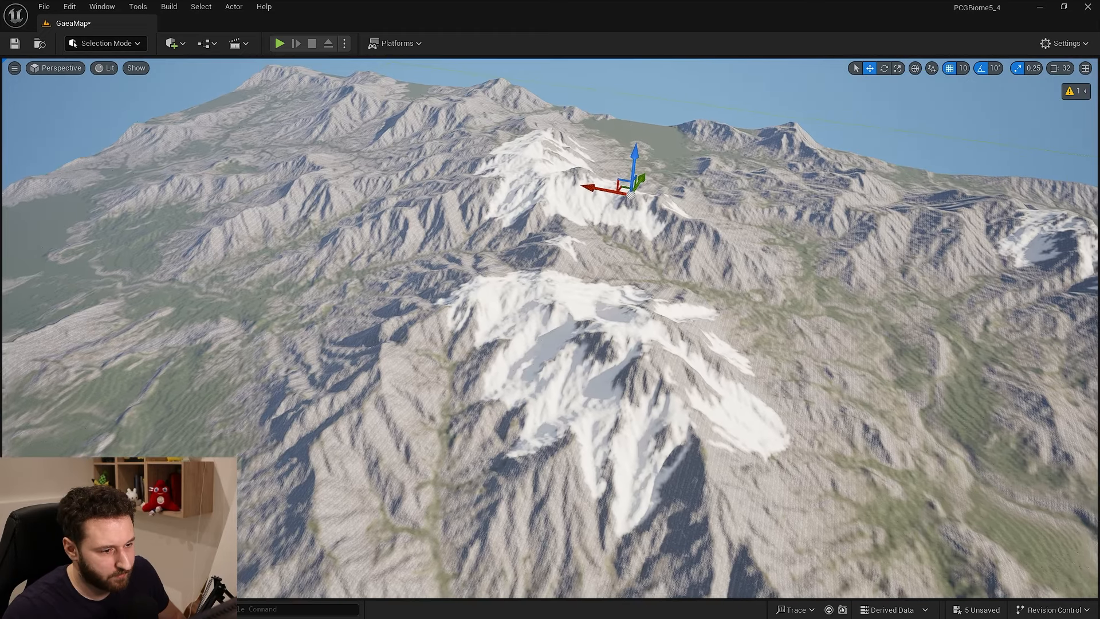
# Place the BP_SnowSetup blueprint from the SnowBiome folder on the snowy mountain.
pyautogui.moveTo(354, 448); pyautogui.dragTo(354, 455, button='right')
pyautogui.hotkey('ctrl', 'space')
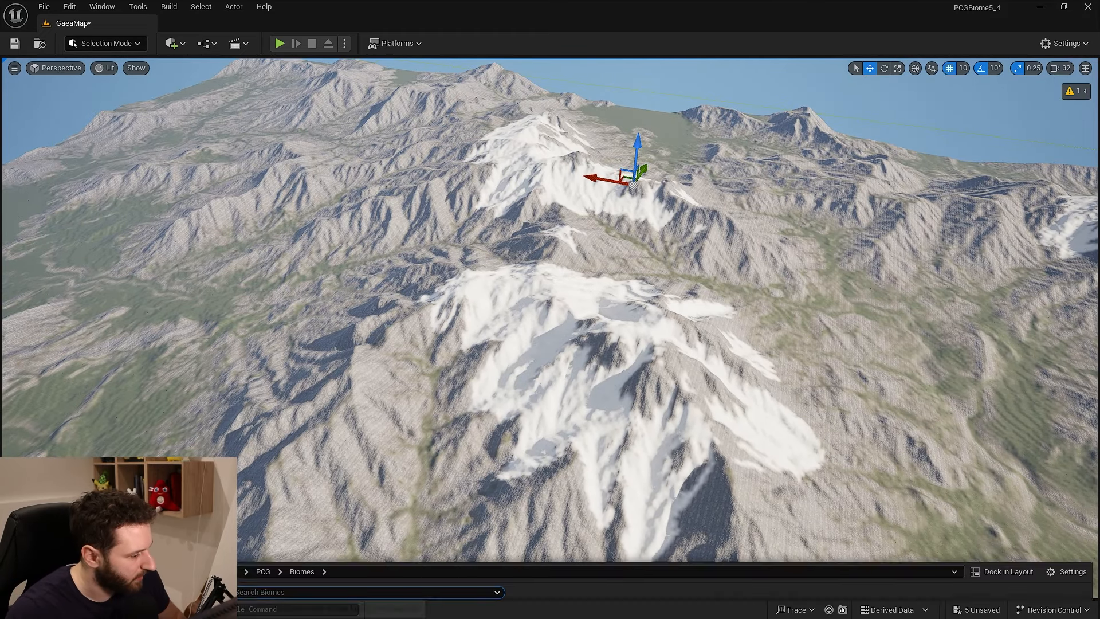
pyautogui.hotkey('alt', 'Left')
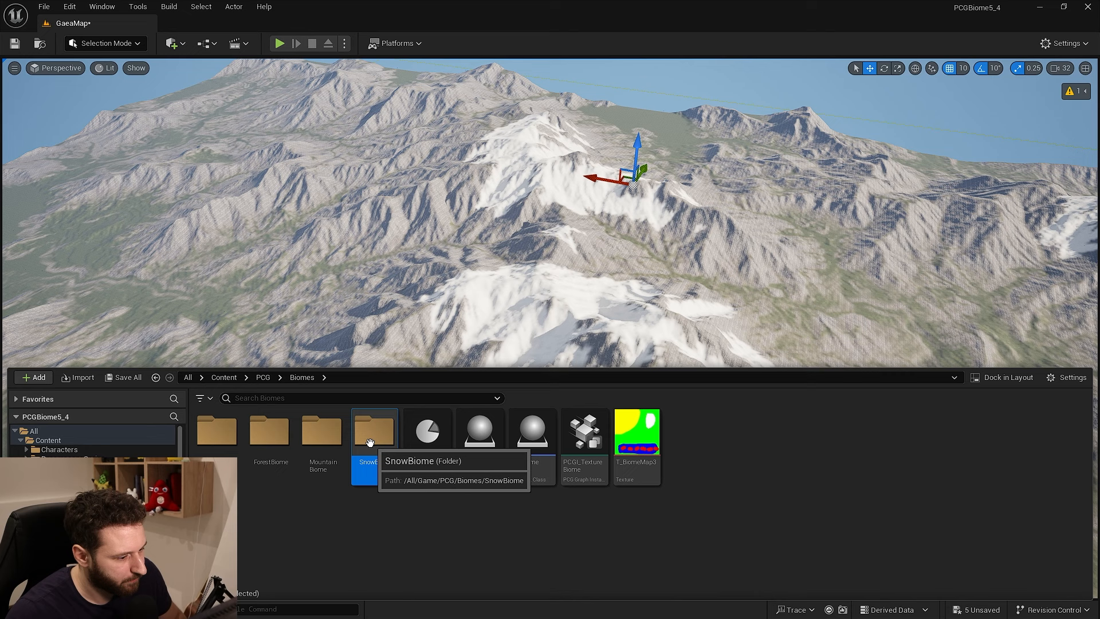
pyautogui.doubleClick(373, 434)
pyautogui.moveTo(267, 440); pyautogui.dragTo(560, 288)
# Place the BP_MountainSetup blueprint from the MountainBiome folder beside the snow setup on the snowy mountain.
pyautogui.hotkey('ctrl', 'space')
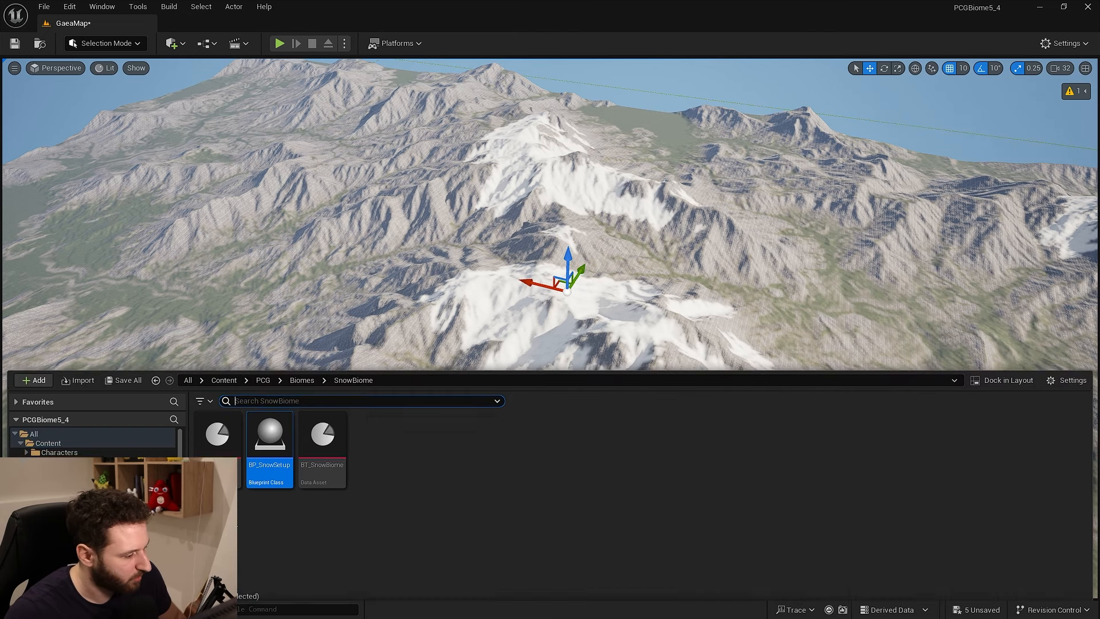
pyautogui.click(303, 377)
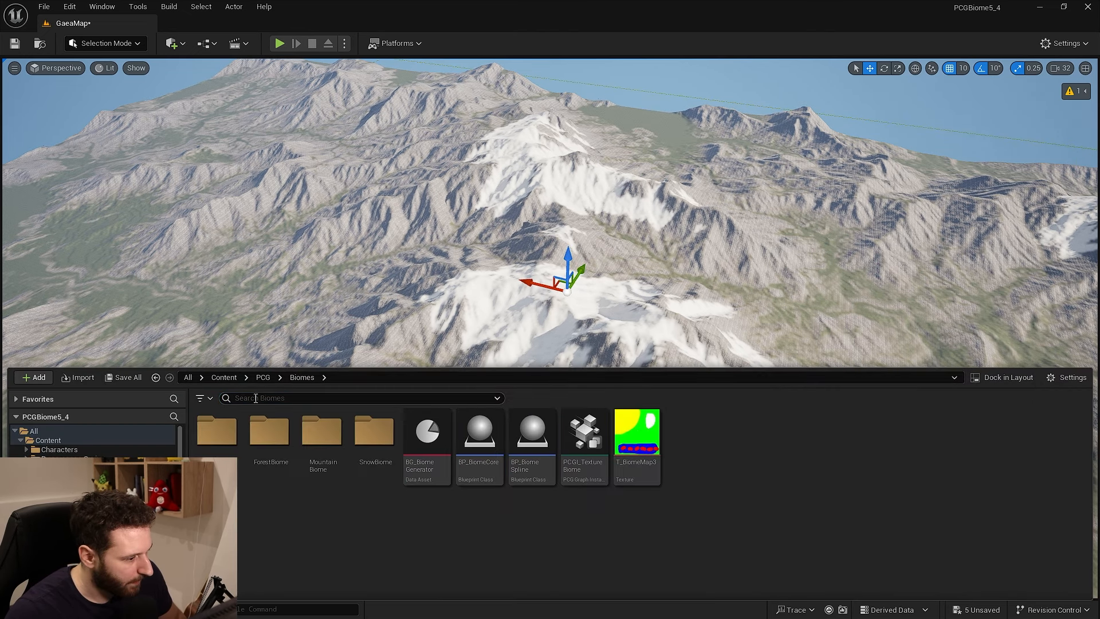
pyautogui.doubleClick(308, 439)
pyautogui.moveTo(363, 353); pyautogui.dragTo(559, 295)
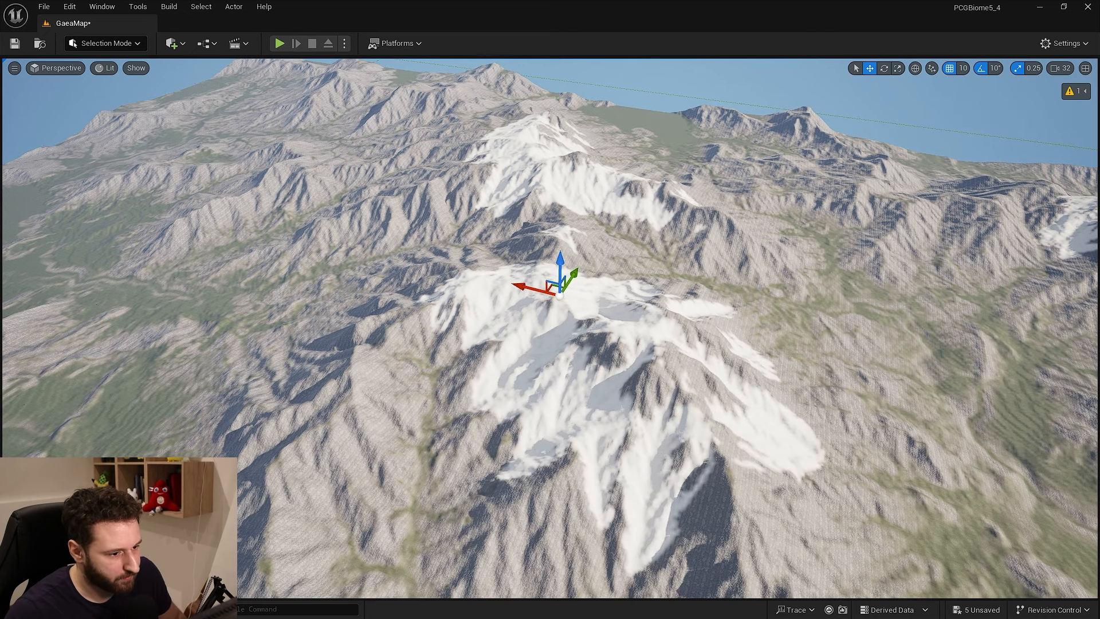
# Go to the ForestBiome folder under Biomes and select its BP_ForestBiomeSetup blueprint.
pyautogui.hotkey('ctrl', 'space')
pyautogui.click(302, 377)
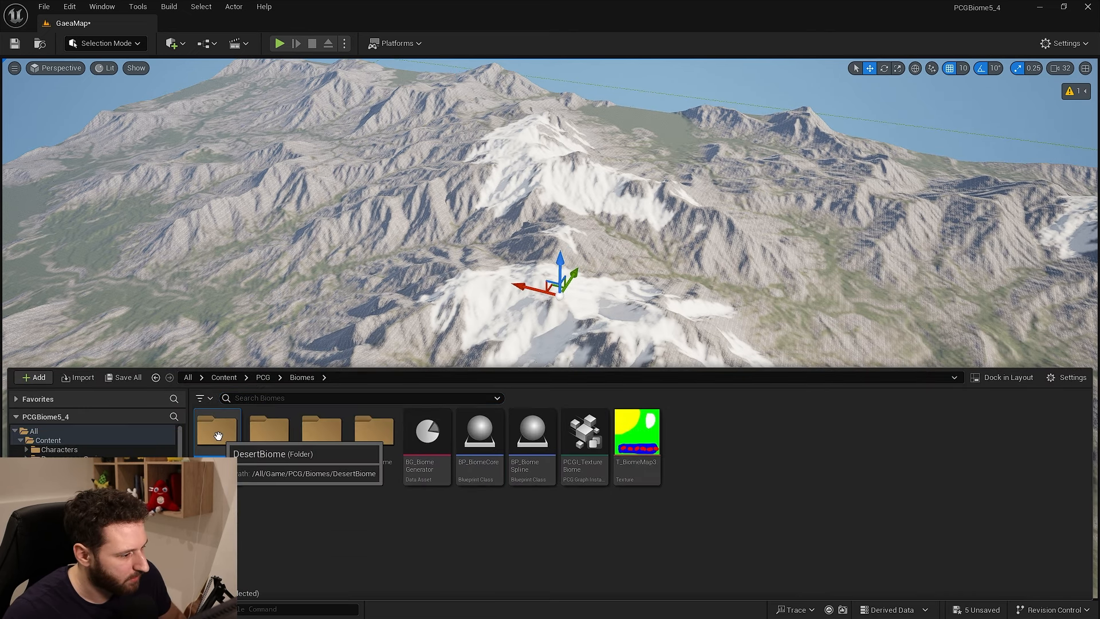
pyautogui.doubleClick(217, 431)
pyautogui.click(302, 377)
pyautogui.doubleClick(270, 435)
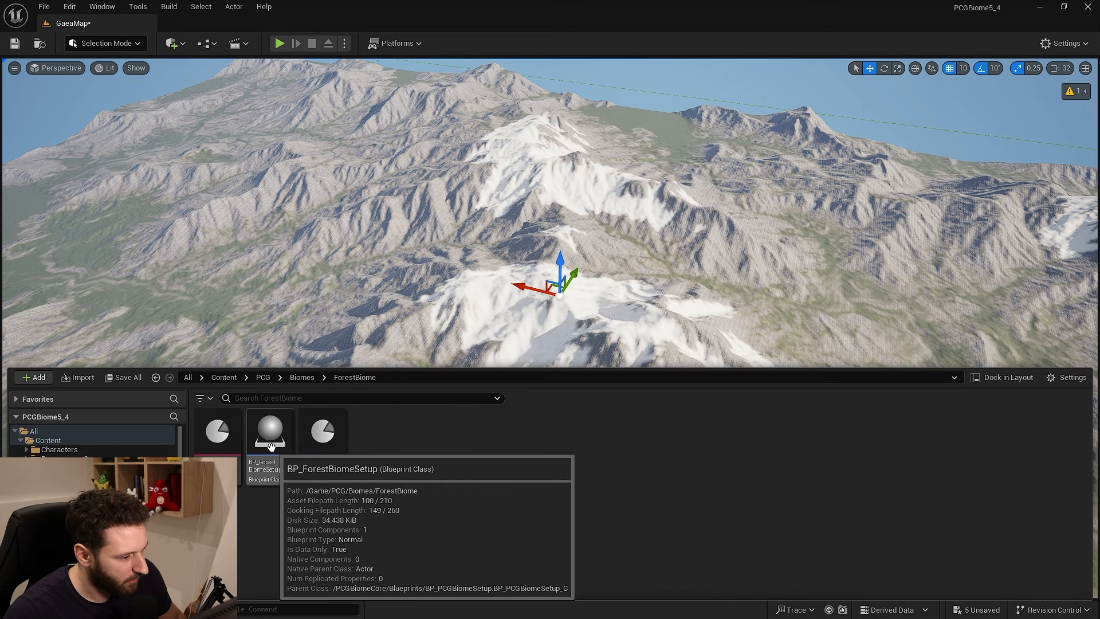
pyautogui.click(270, 436)
# Open BD_ForestDefinition and inspect its BiomeColor in the color picker.
pyautogui.doubleClick(229, 439)
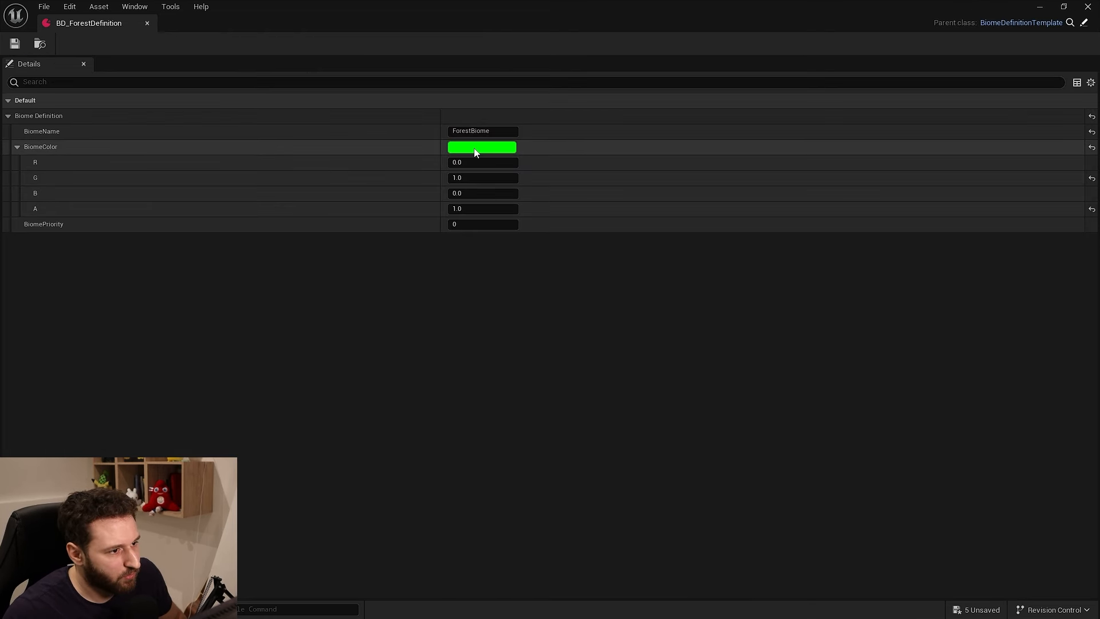
pyautogui.click(488, 149)
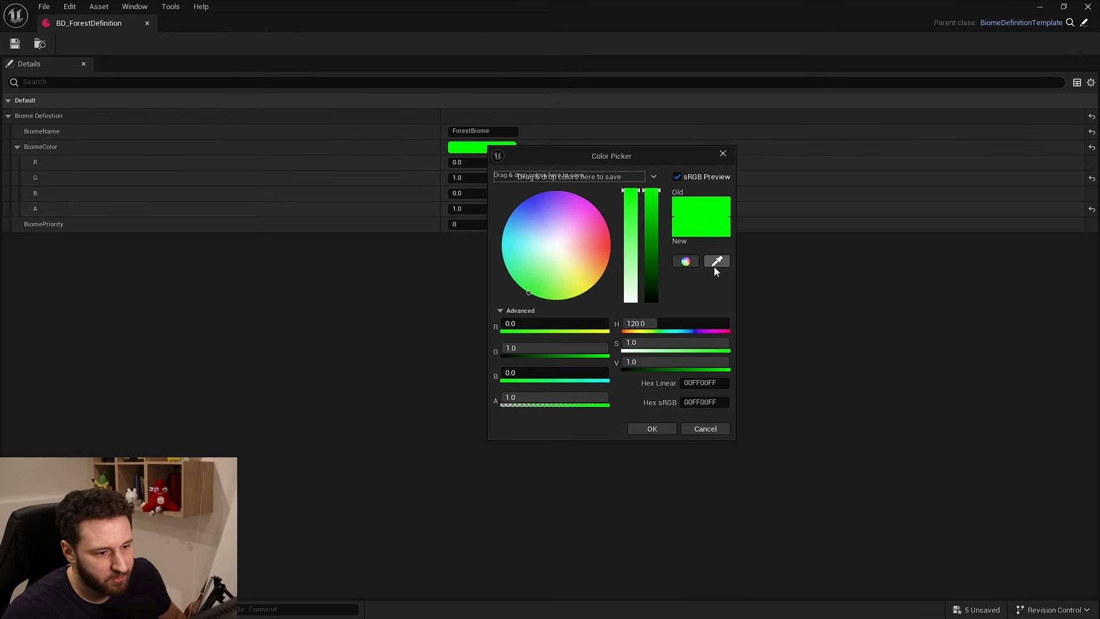
pyautogui.hotkey('ctrl', 'space')
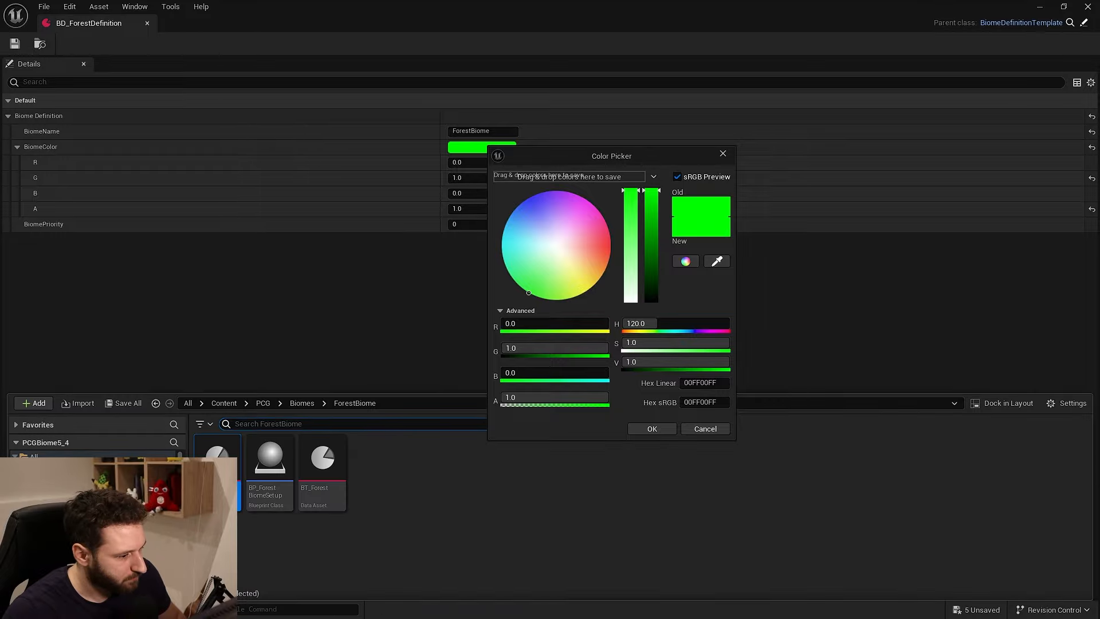
pyautogui.click(293, 403)
pyautogui.click(654, 428)
# Import ColorFx.png from Gaea build 005 into the Biomes folder.
pyautogui.hotkey('ctrl', 'space')
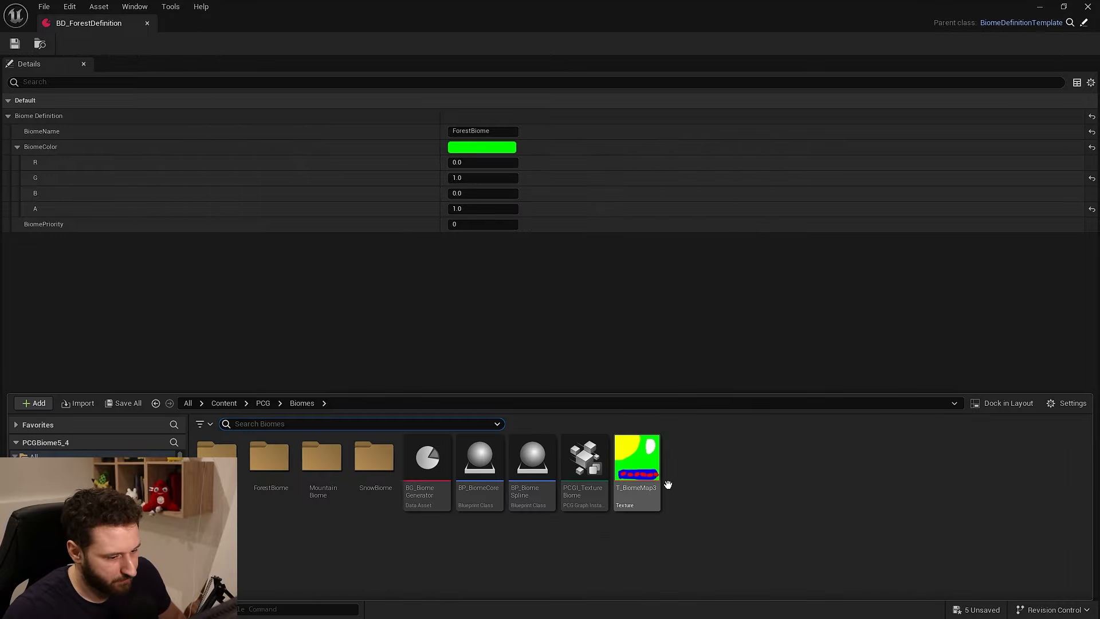
pyautogui.click(79, 404)
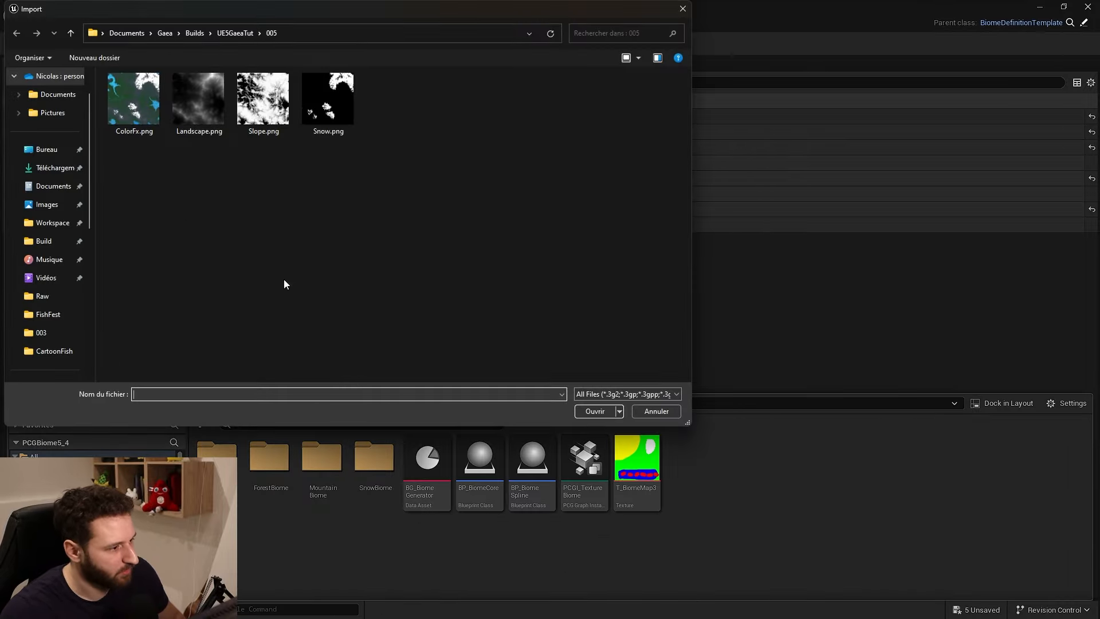
pyautogui.click(142, 118)
pyautogui.click(599, 415)
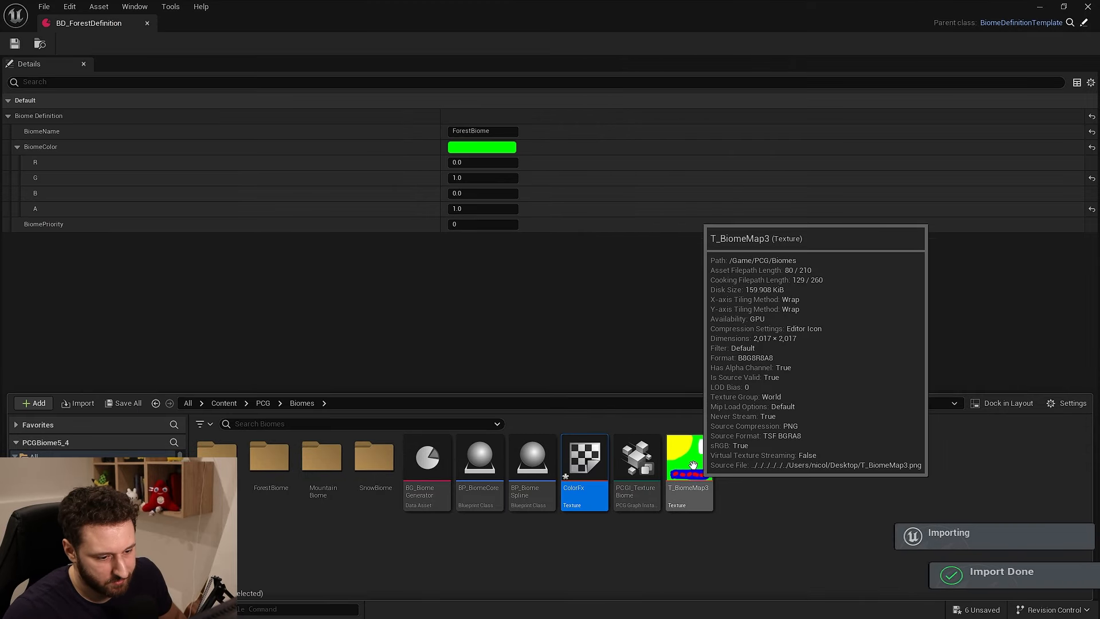
# Open the imported ColorFx texture and examine the green, rocky and snowy color areas up close.
pyautogui.doubleClick(584, 467)
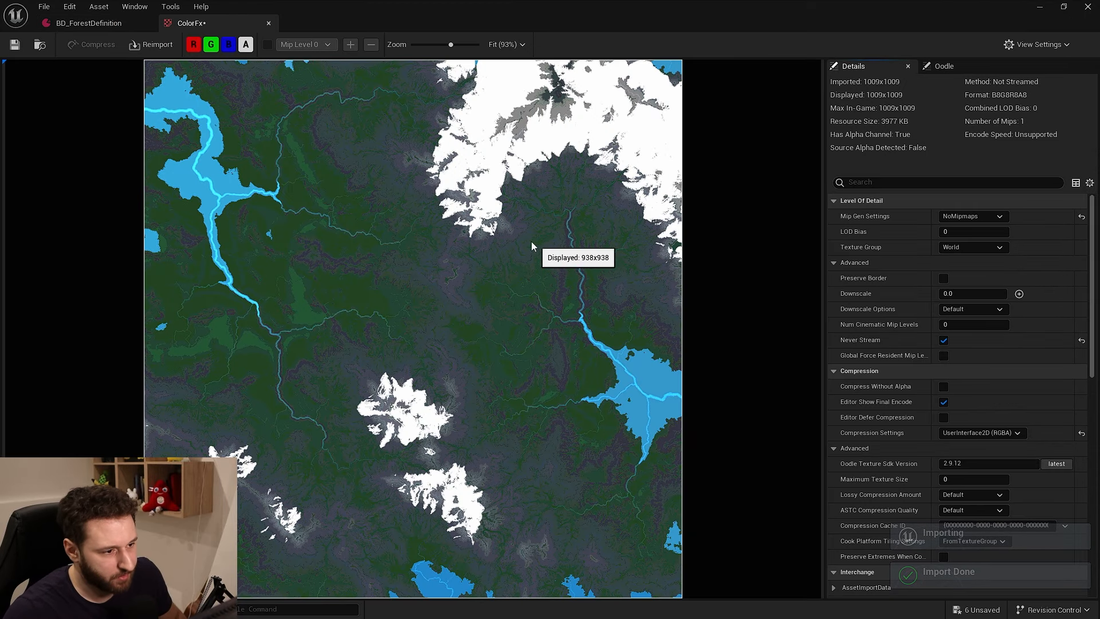
pyautogui.scroll(3, 497, 338)
pyautogui.scroll(2, 401, 304)
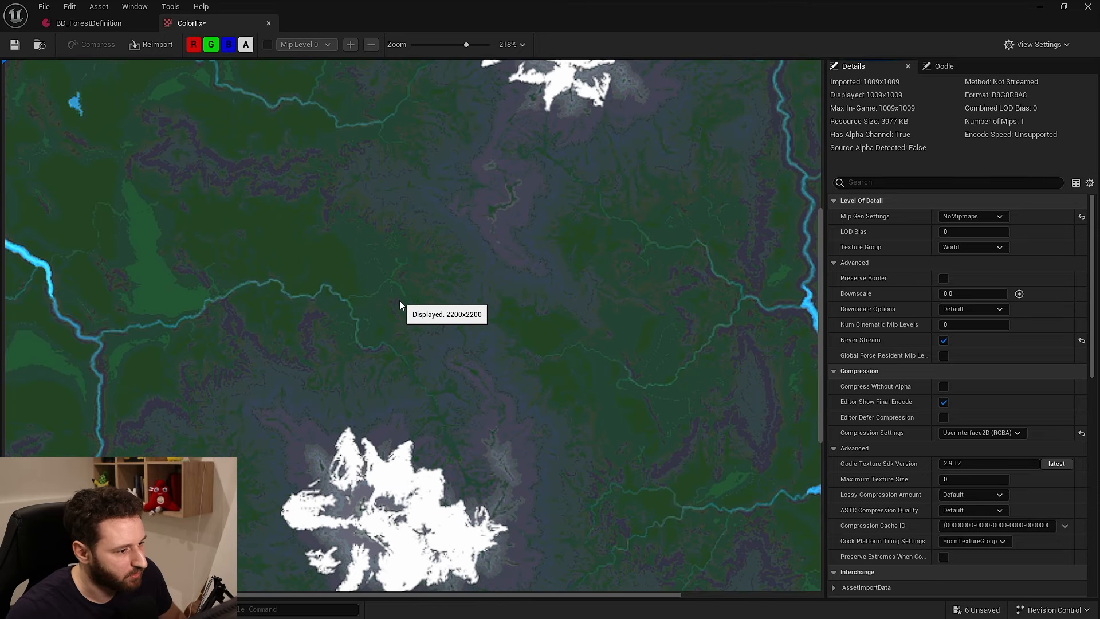
# Arrange ColorFx and BD_ForestDefinition as separate floating windows side by side, with the texture's green forest area magnified.
pyautogui.moveTo(191, 23); pyautogui.dragTo(847, 213)
pyautogui.moveTo(736, 20); pyautogui.dragTo(408, 181)
pyautogui.moveTo(776, 285); pyautogui.dragTo(493, 503)
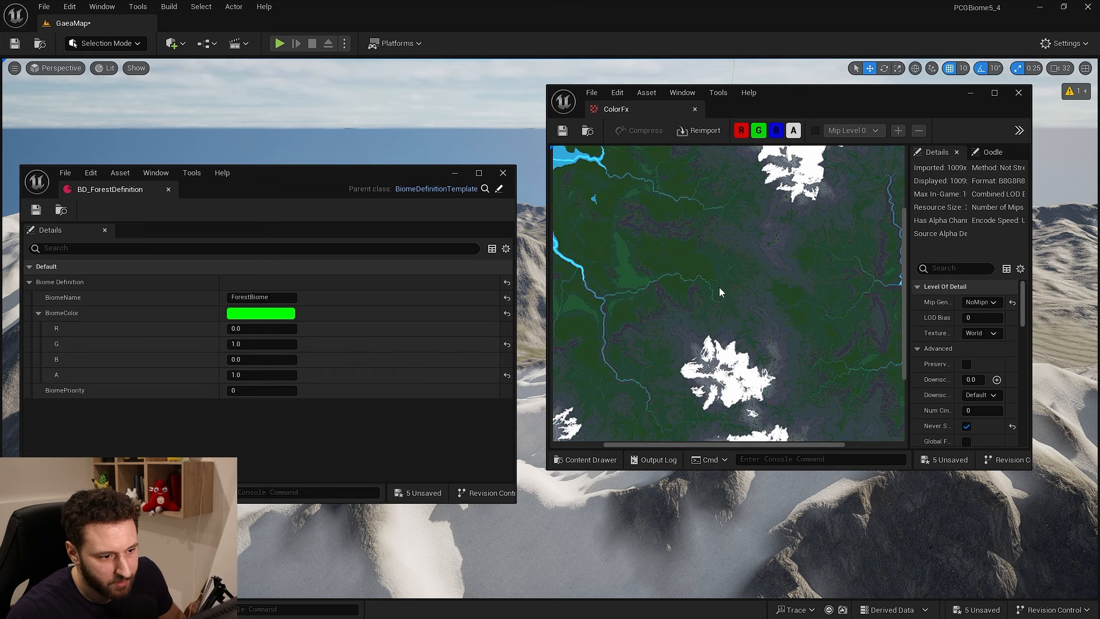
pyautogui.scroll(5, 747, 303)
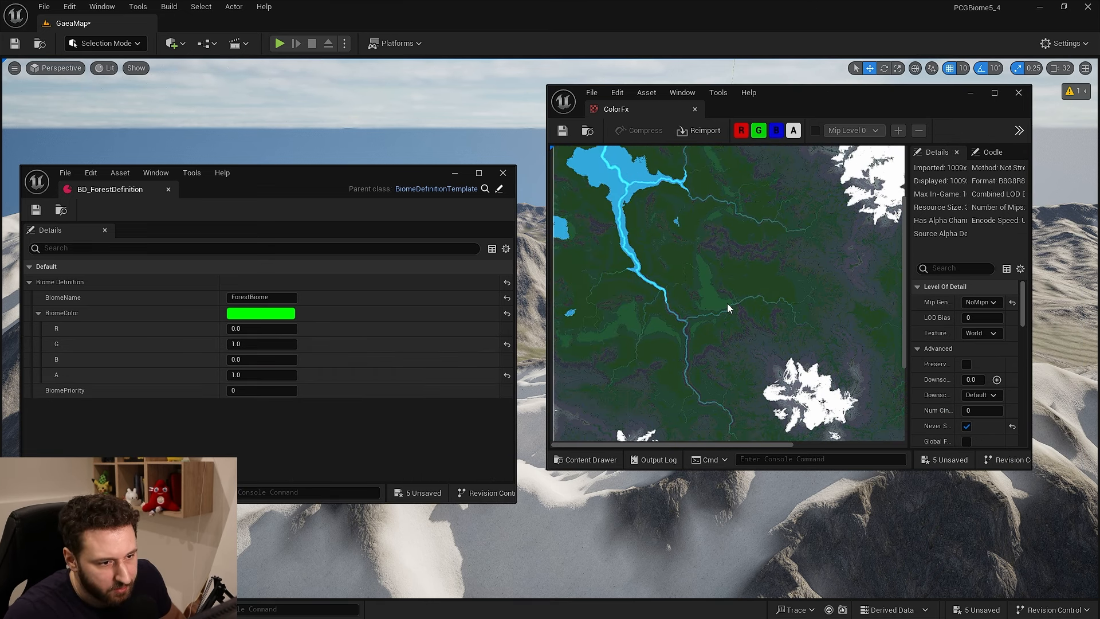
pyautogui.scroll(2, 700, 297)
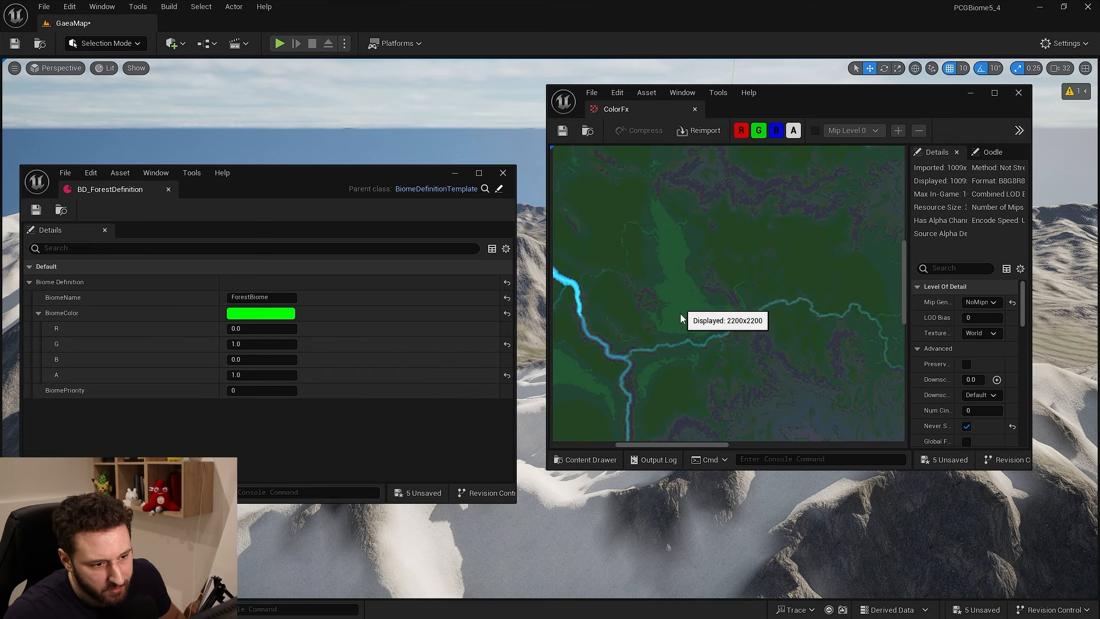
# Set BD_ForestDefinition's BiomeColor to the green sampled from the forest area of ColorFx, then save and close the definition.
pyautogui.click(260, 314)
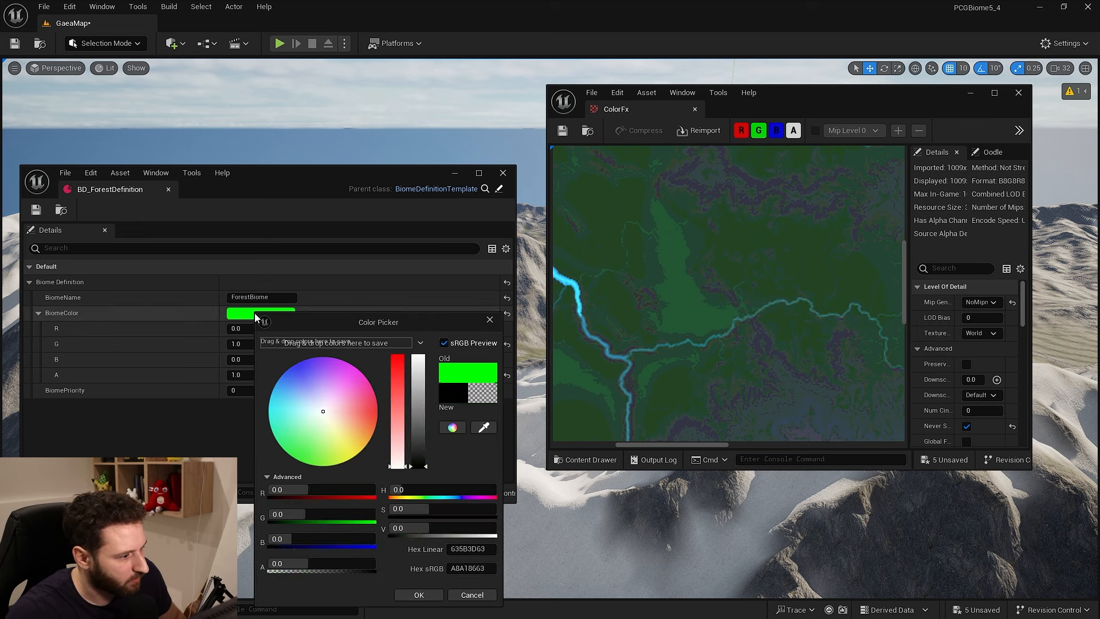
pyautogui.click(484, 428)
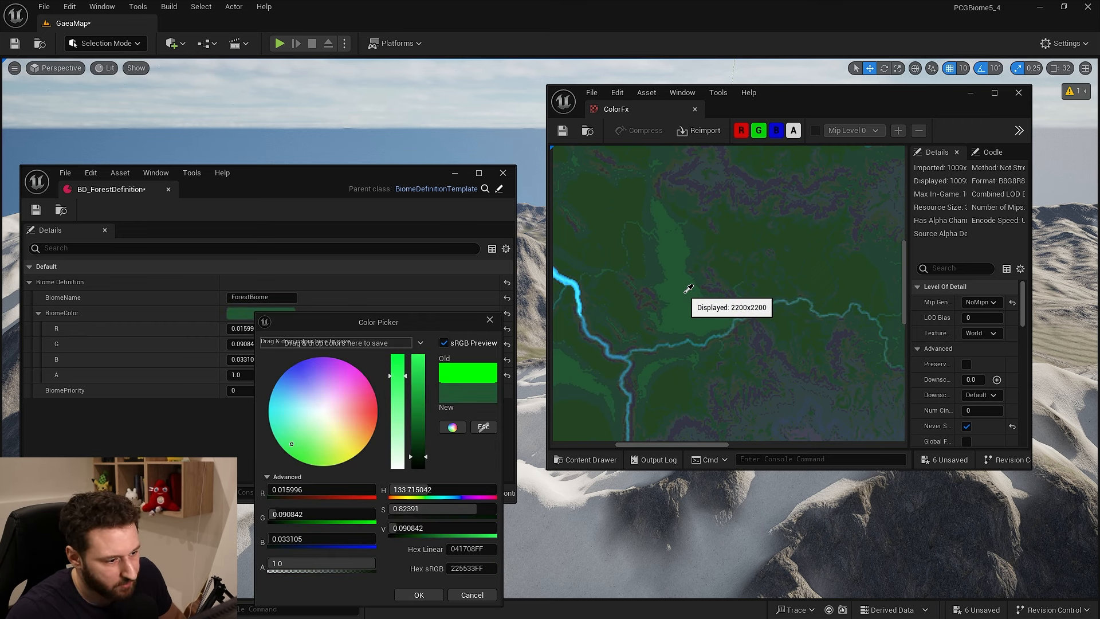
pyautogui.click(628, 347)
pyautogui.scroll(2, 677, 285)
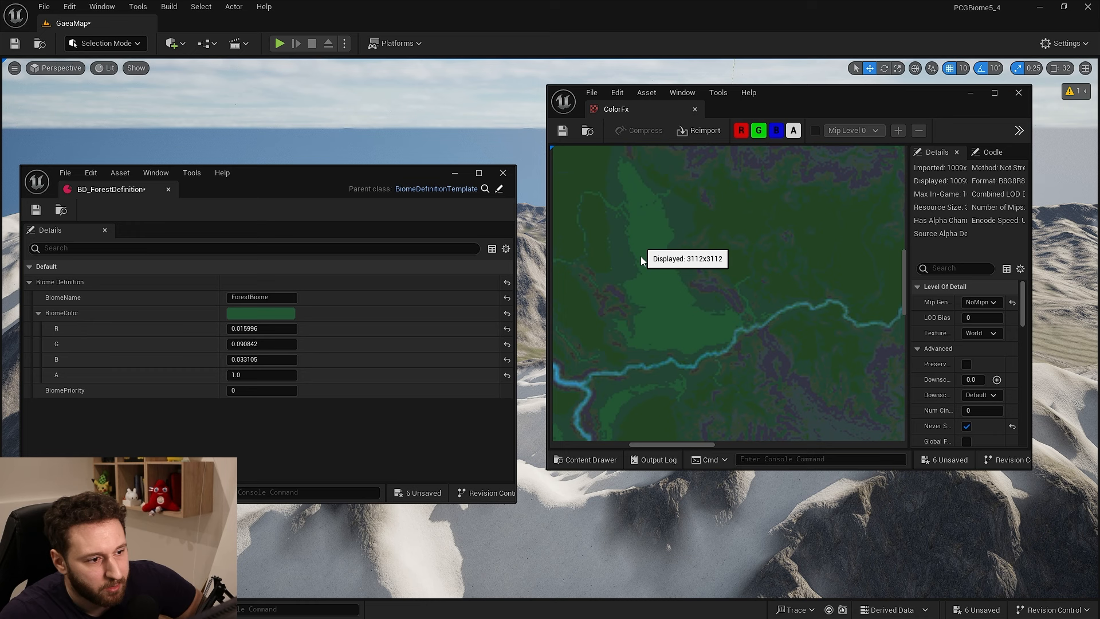
pyautogui.scroll(-8, 699, 323)
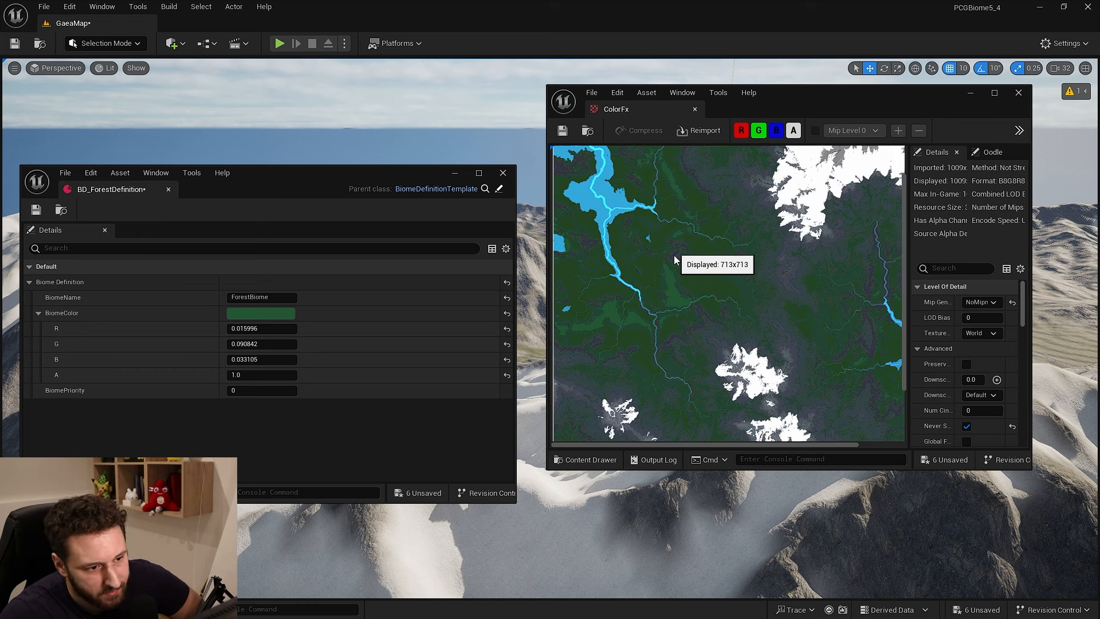
pyautogui.scroll(7, 687, 293)
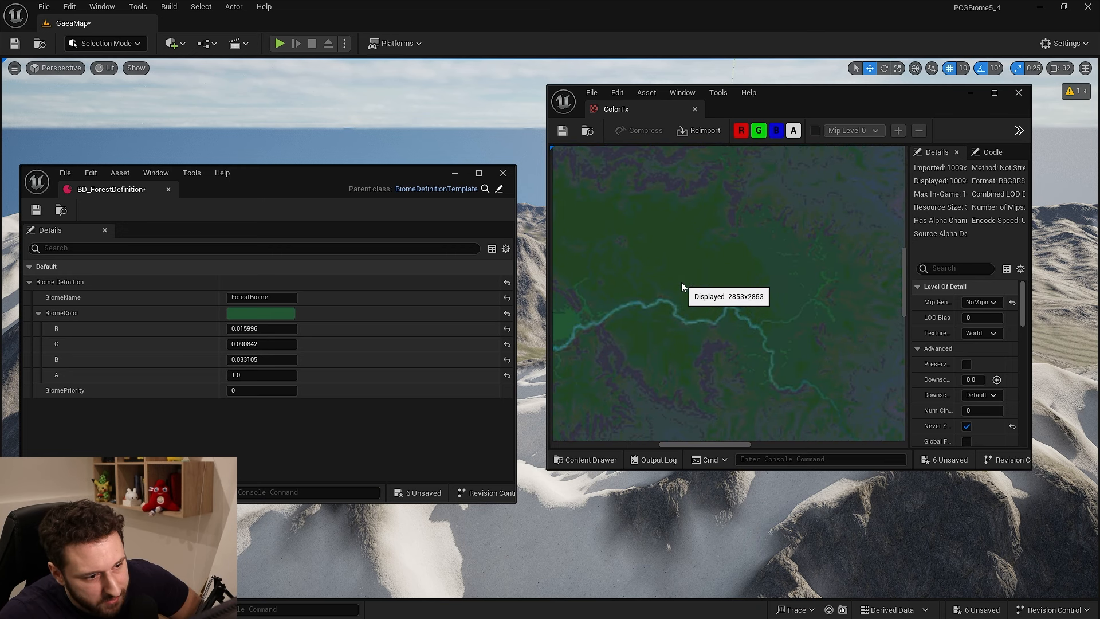
pyautogui.moveTo(672, 261)
pyautogui.mouseDown(button='right')
pyautogui.moveTo(766, 274)
pyautogui.moveTo(681, 271)
pyautogui.mouseUp(button='right')
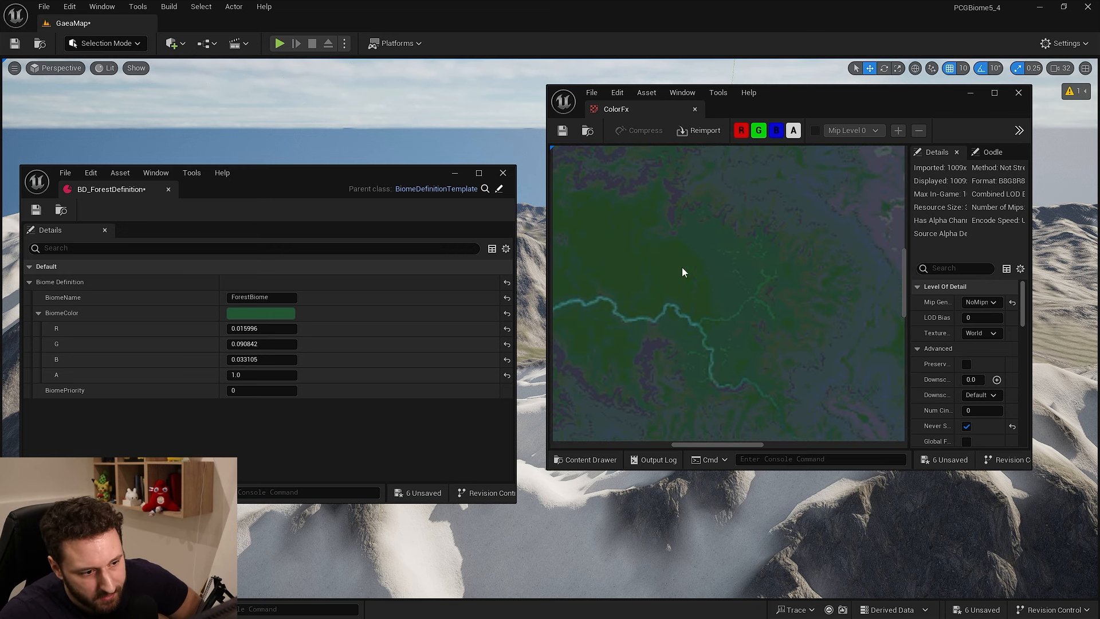
pyautogui.scroll(-5, 734, 298)
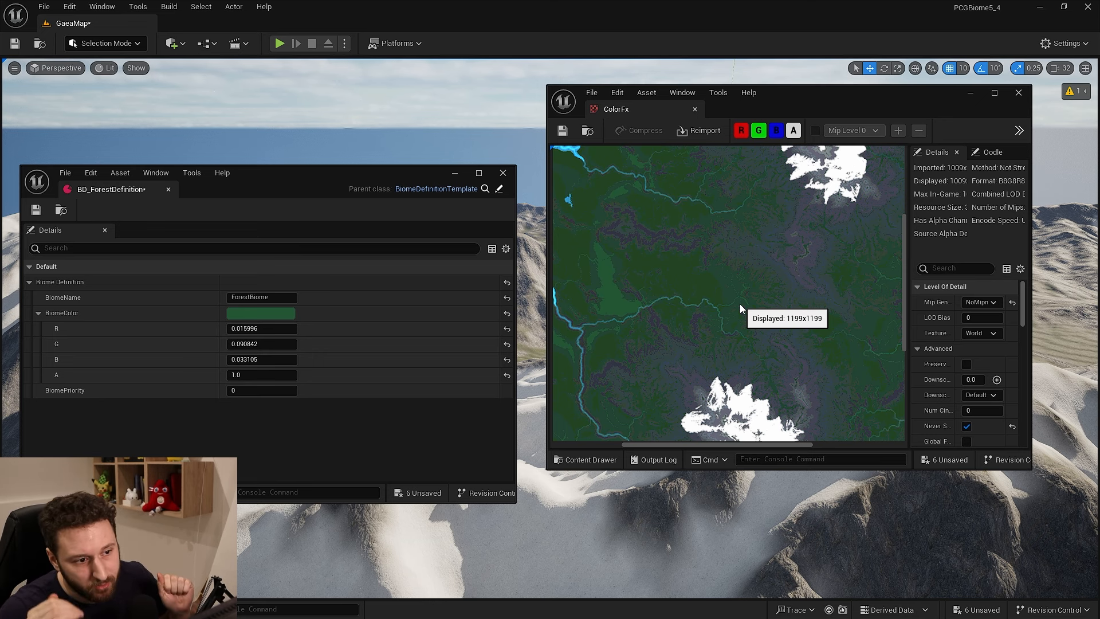
pyautogui.click(168, 190)
# Open BD_SnowDefinition from the SnowBiome folder as a separate window beside ColorFx, with the texture's white snow area in view.
pyautogui.moveTo(777, 431); pyautogui.dragTo(721, 346, button='right')
pyautogui.scroll(3, 723, 350)
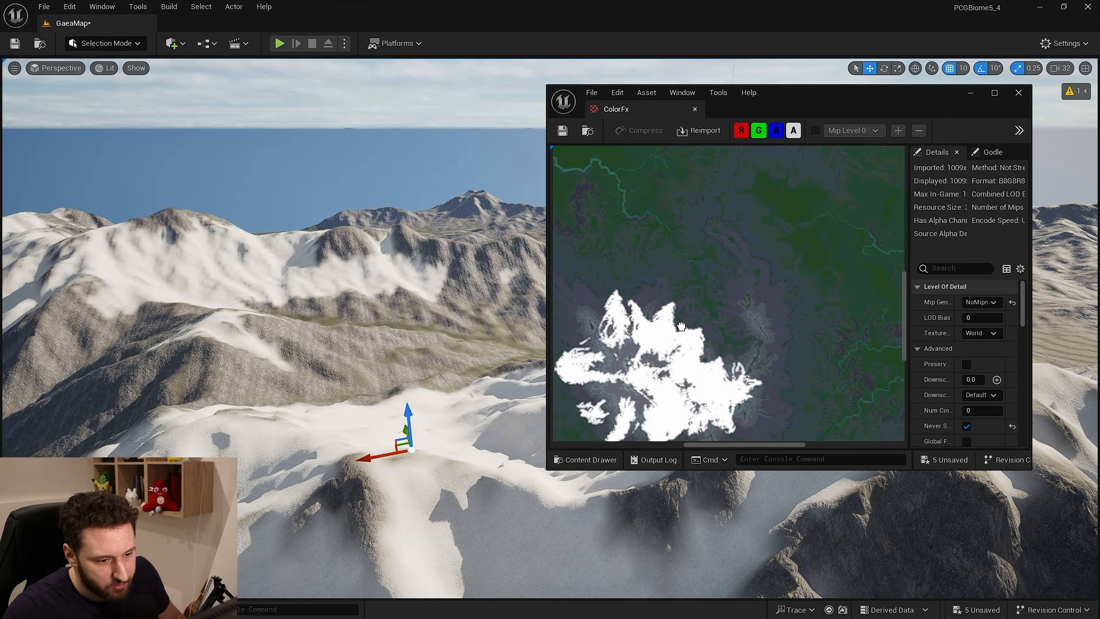
pyautogui.moveTo(647, 378); pyautogui.dragTo(719, 281, button='right')
pyautogui.hotkey('ctrl', 'space')
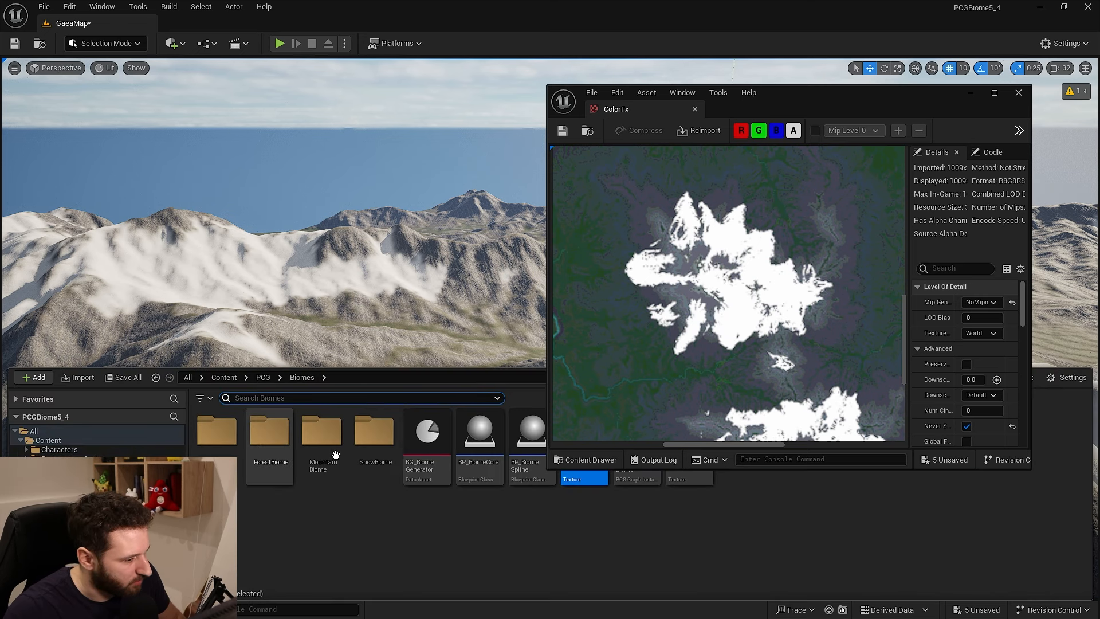
pyautogui.doubleClick(372, 435)
pyautogui.doubleClick(221, 436)
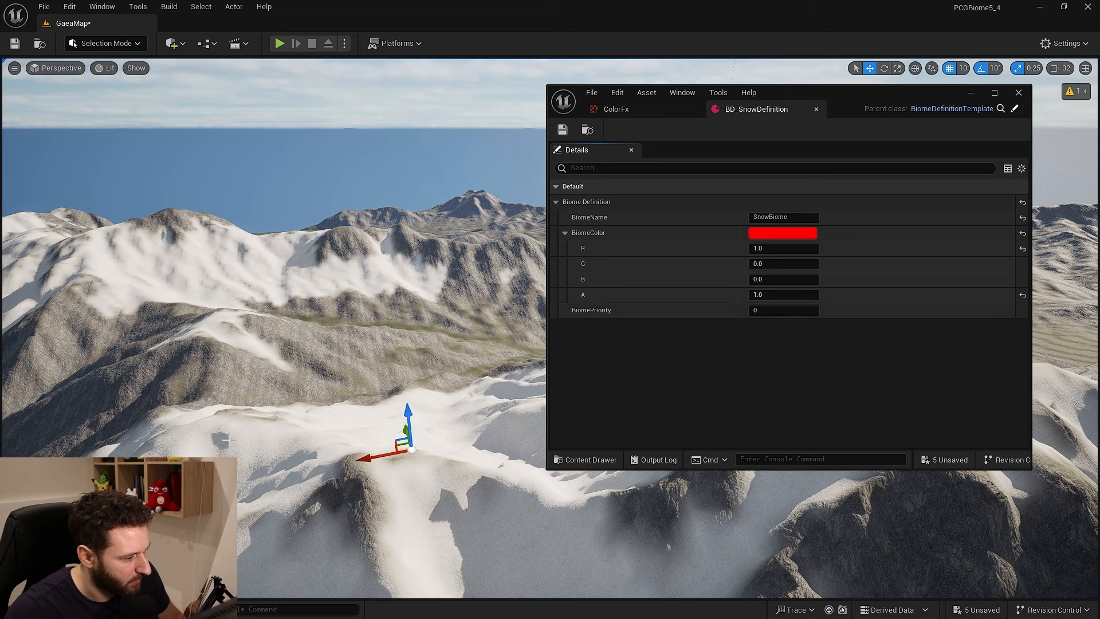
pyautogui.moveTo(745, 112); pyautogui.dragTo(135, 150)
# Set the SnowBiome's BiomeColor to the white sampled from the snow area of ColorFx, then save and close the definition.
pyautogui.click(280, 262)
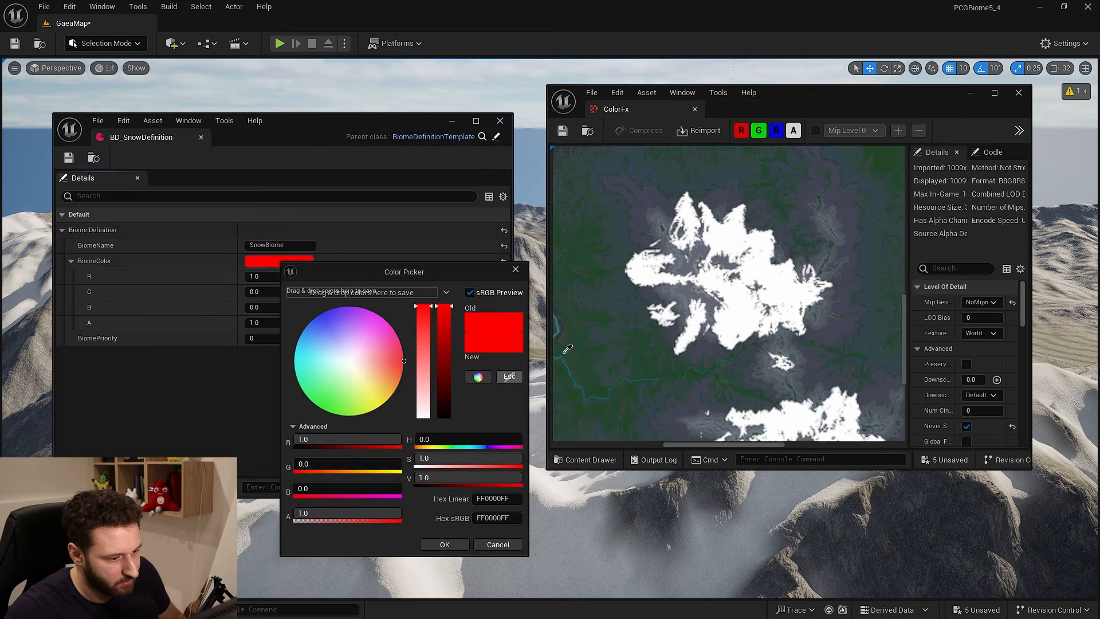
pyautogui.click(744, 319)
pyautogui.click(446, 545)
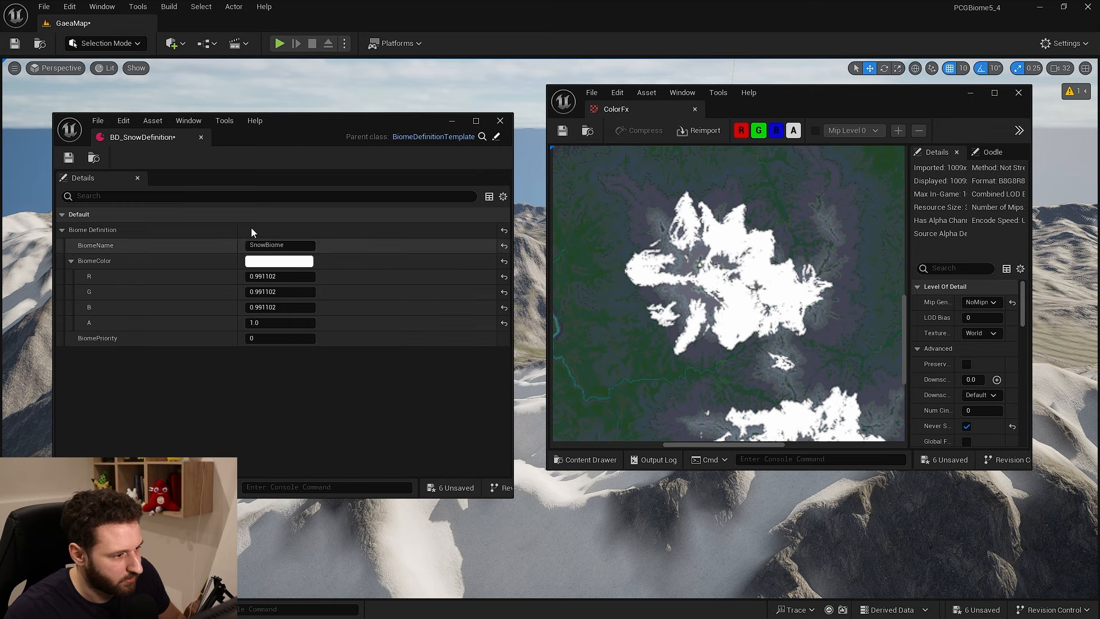
pyautogui.click(68, 159)
pyautogui.middleClick(137, 138)
# Open BD_MountainDefinition from the MountainBiome folder as a separate window beside the ColorFx texture.
pyautogui.click(43, 610)
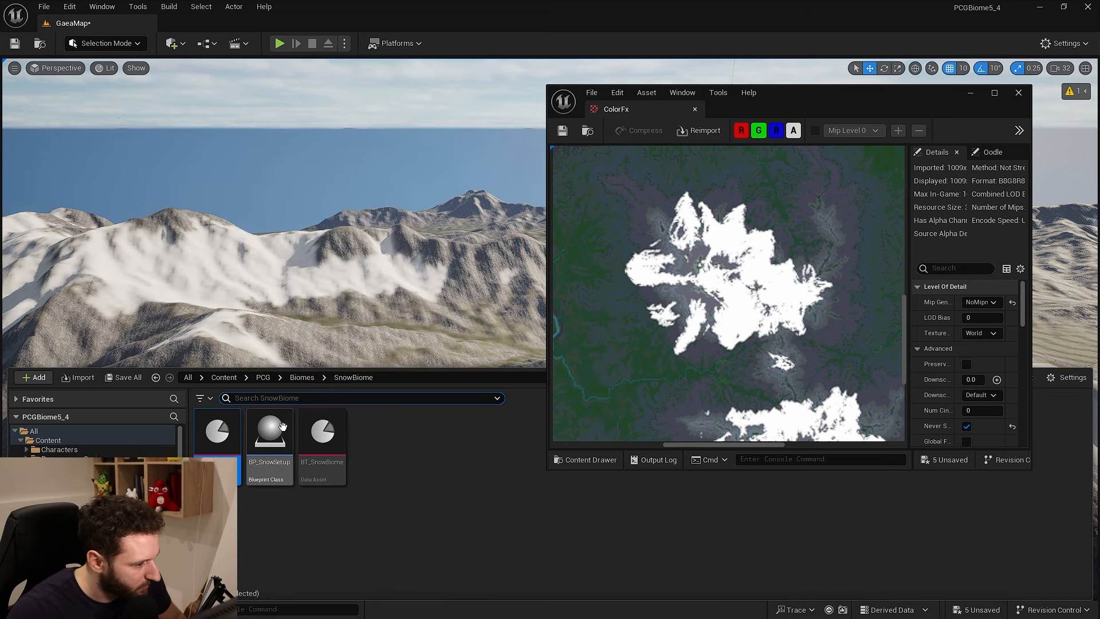
pyautogui.click(309, 378)
pyautogui.doubleClick(320, 441)
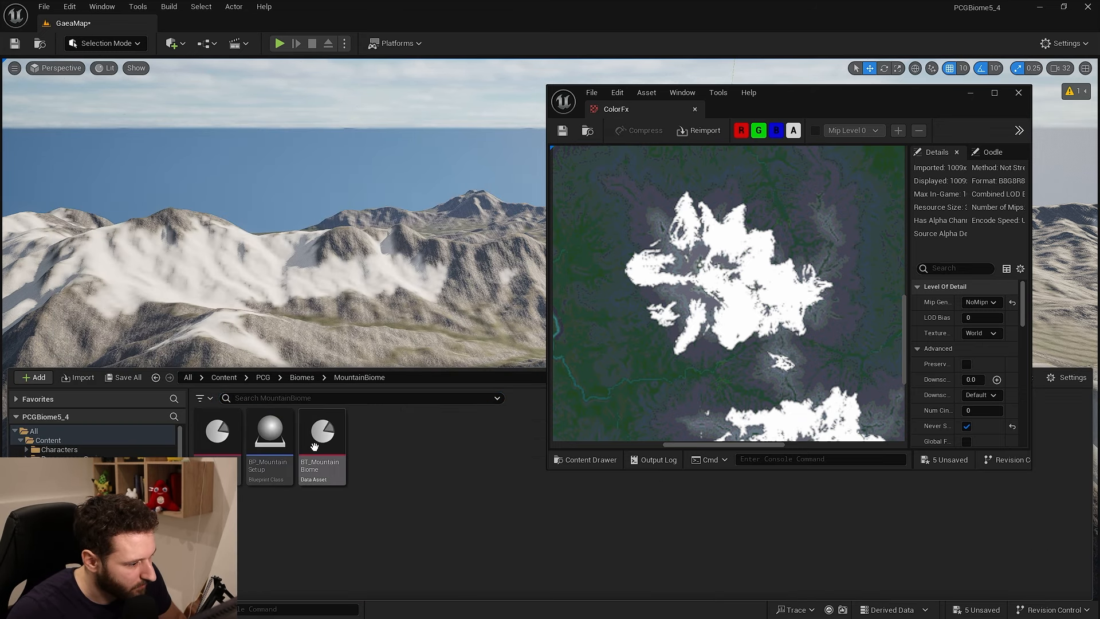
pyautogui.doubleClick(218, 450)
pyautogui.moveTo(745, 108); pyautogui.dragTo(146, 156)
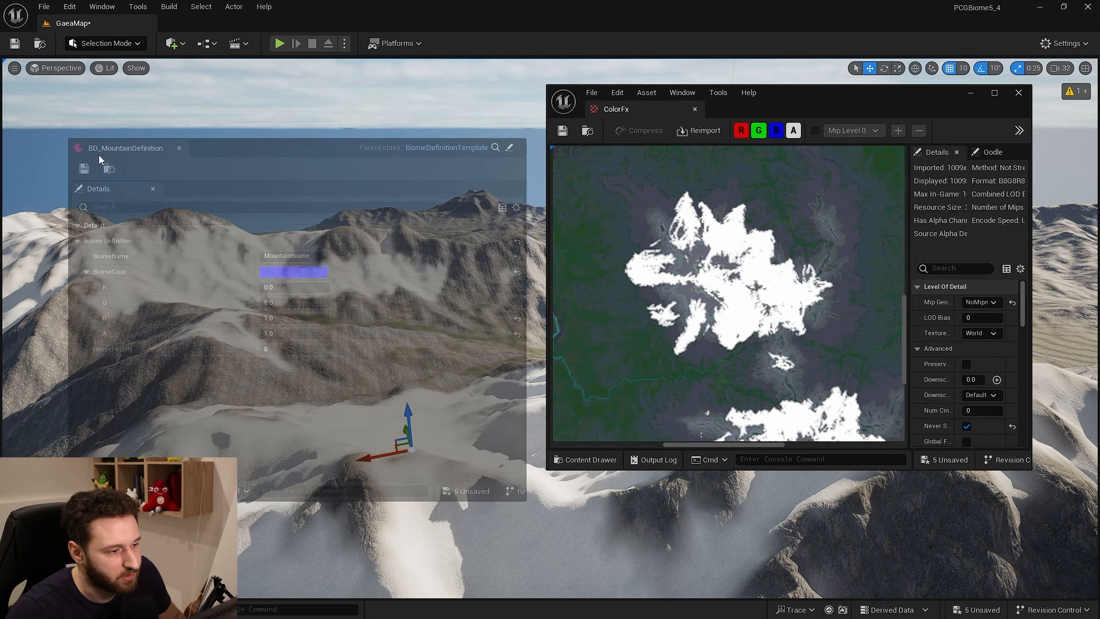
# Set the MountainBiome's BiomeColor to the grey-purple rock color sampled from ColorFx, save it, close both windows and save the level.
pyautogui.click(310, 280)
pyautogui.click(210, 162)
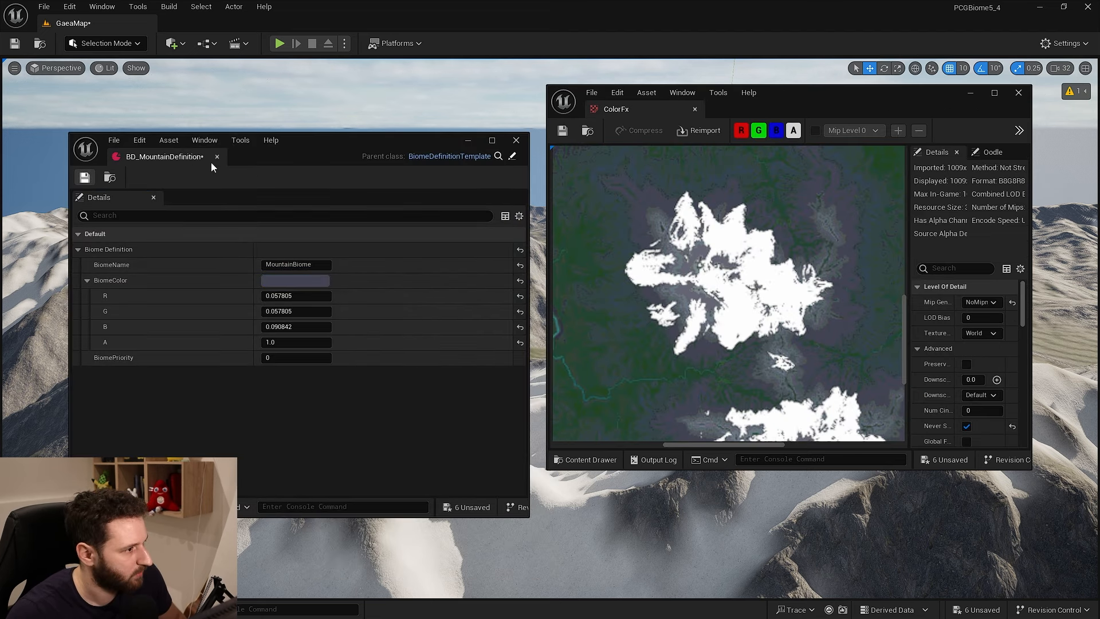
pyautogui.click(217, 157)
pyautogui.click(695, 109)
pyautogui.hotkey('ctrl', 's')
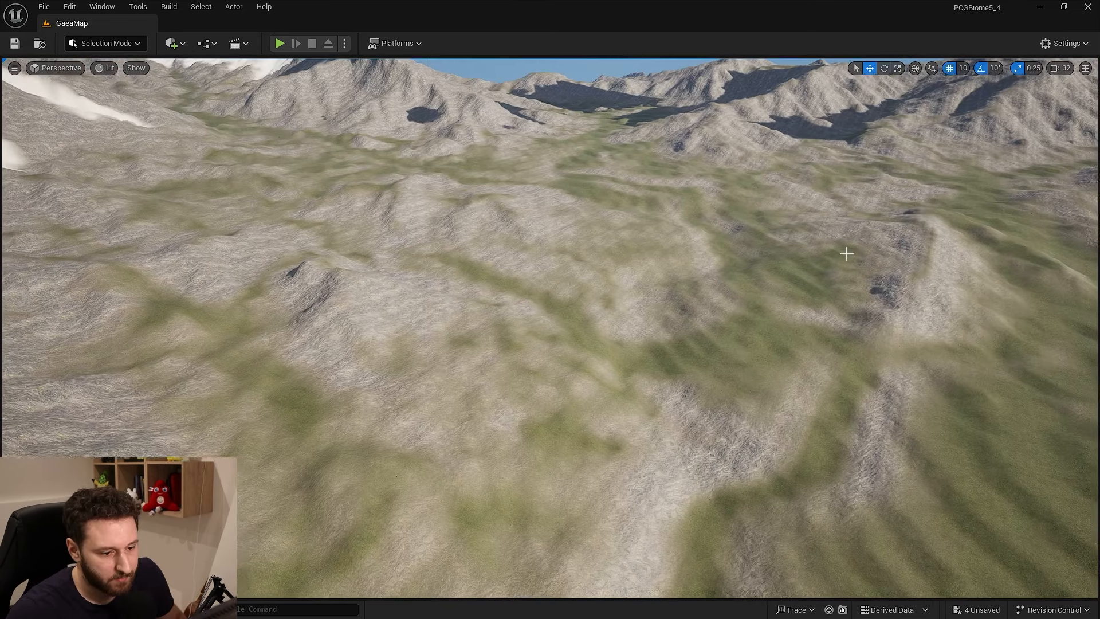
# Enable the Biome Texture Projection Instance override on the BiomeCore component of BP_BiomeCore.
pyautogui.moveTo(617, 324)
pyautogui.mouseDown(button='right')
pyautogui.moveTo(596, 327)
pyautogui.moveTo(630, 322)
pyautogui.mouseUp(button='right')
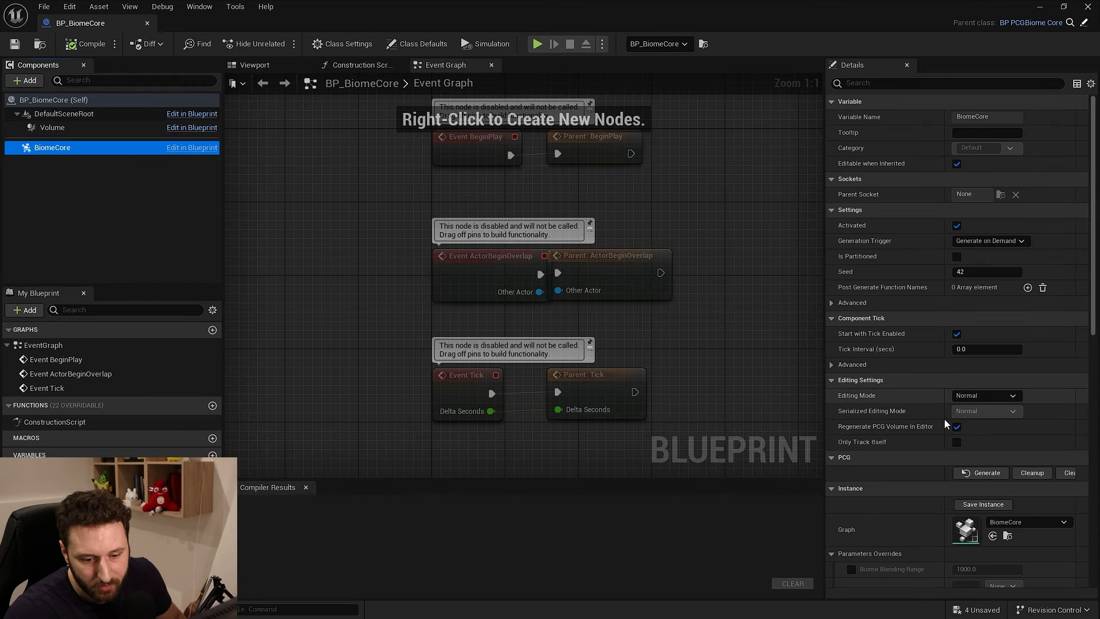
pyautogui.scroll(-3, 942, 419)
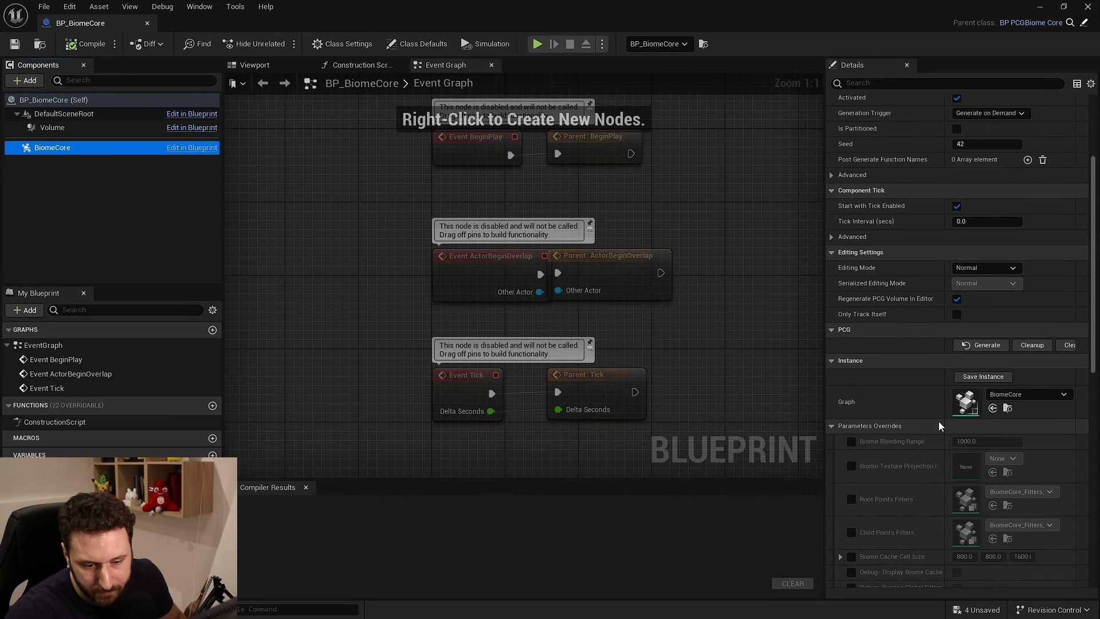
pyautogui.scroll(-3, 938, 421)
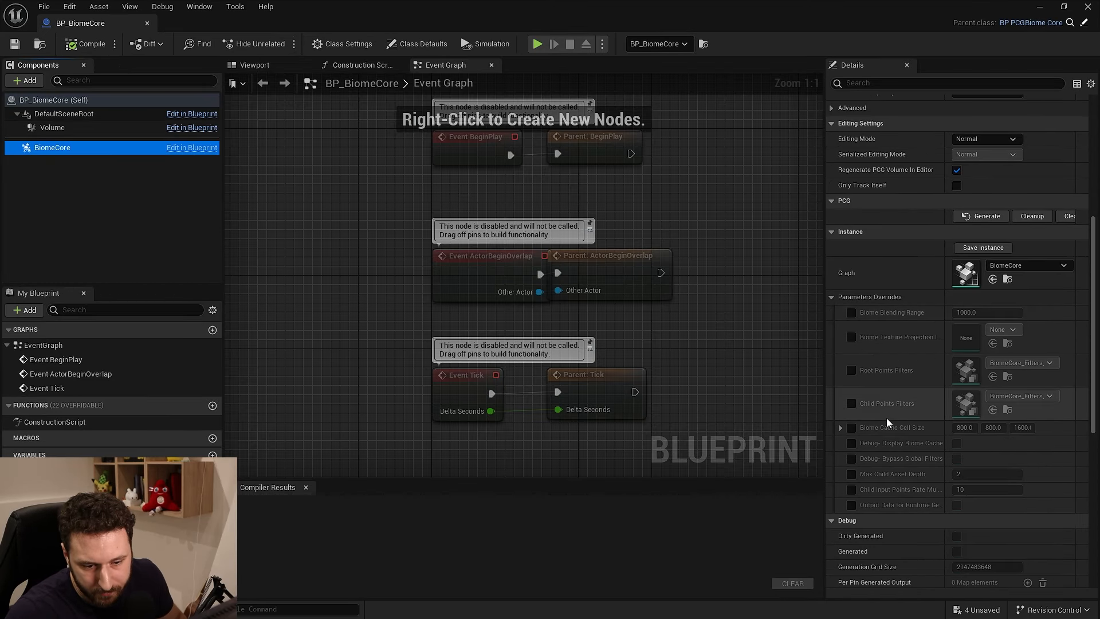
pyautogui.click(851, 337)
# Open PCGI_TextureBiome from the Biomes folder, set its Texture to Project On to ColorFx, then save and close it.
pyautogui.hotkey('ctrl', 'space')
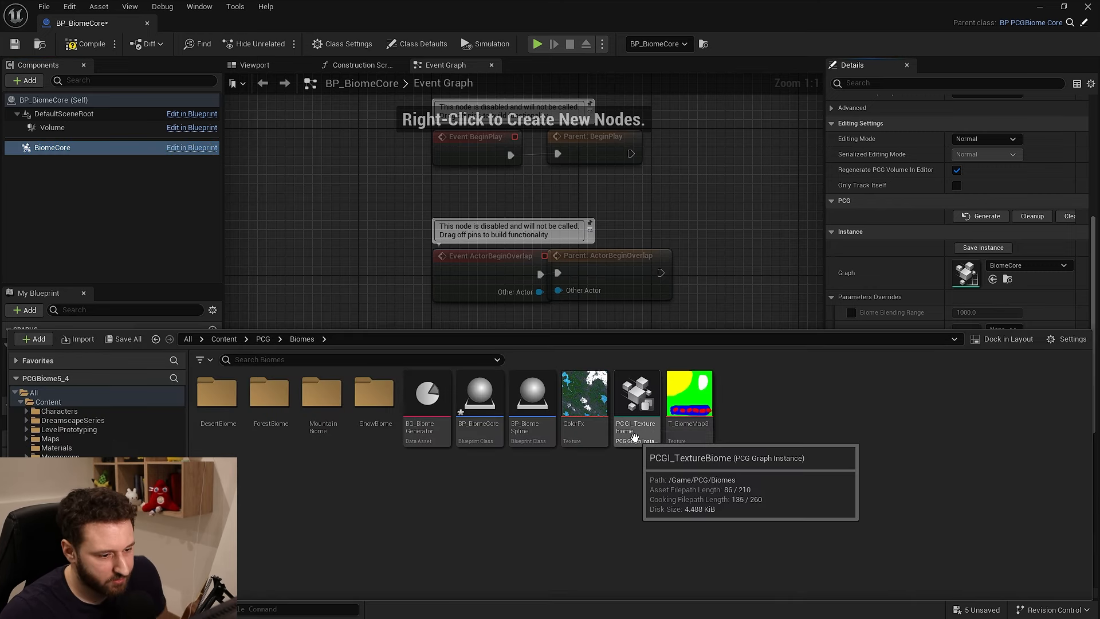
pyautogui.doubleClick(626, 432)
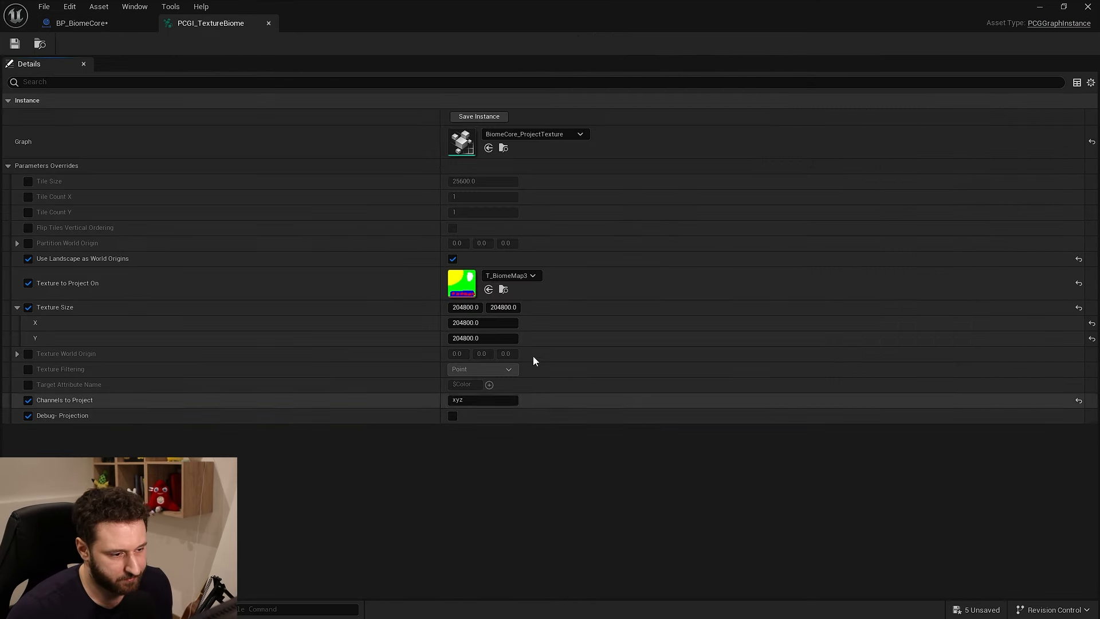
pyautogui.click(507, 275)
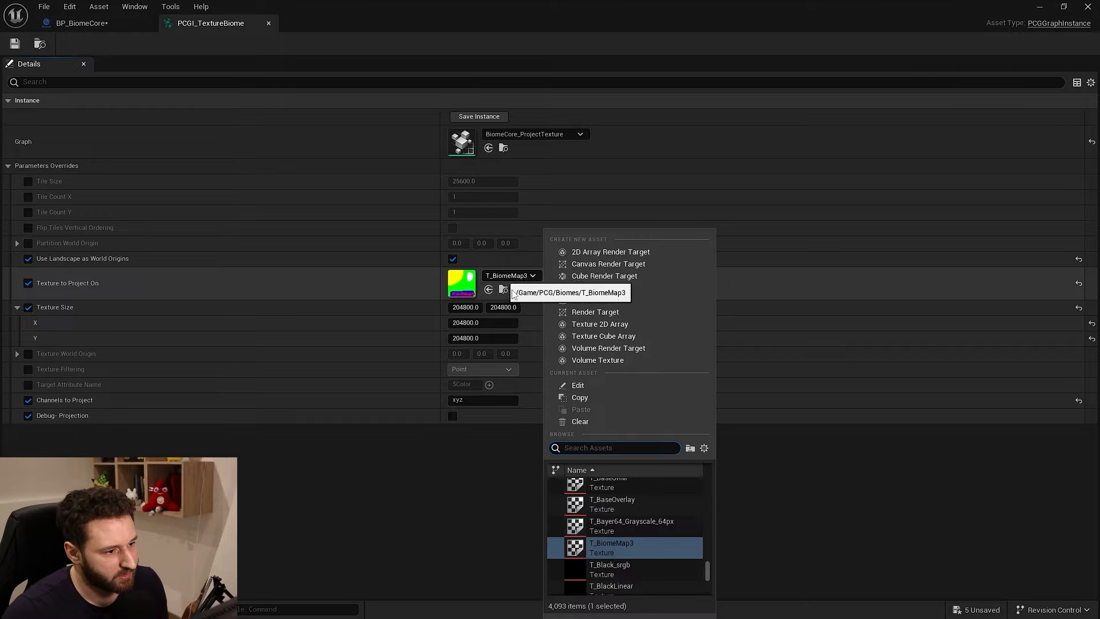
pyautogui.hotkey('ctrl', 'space')
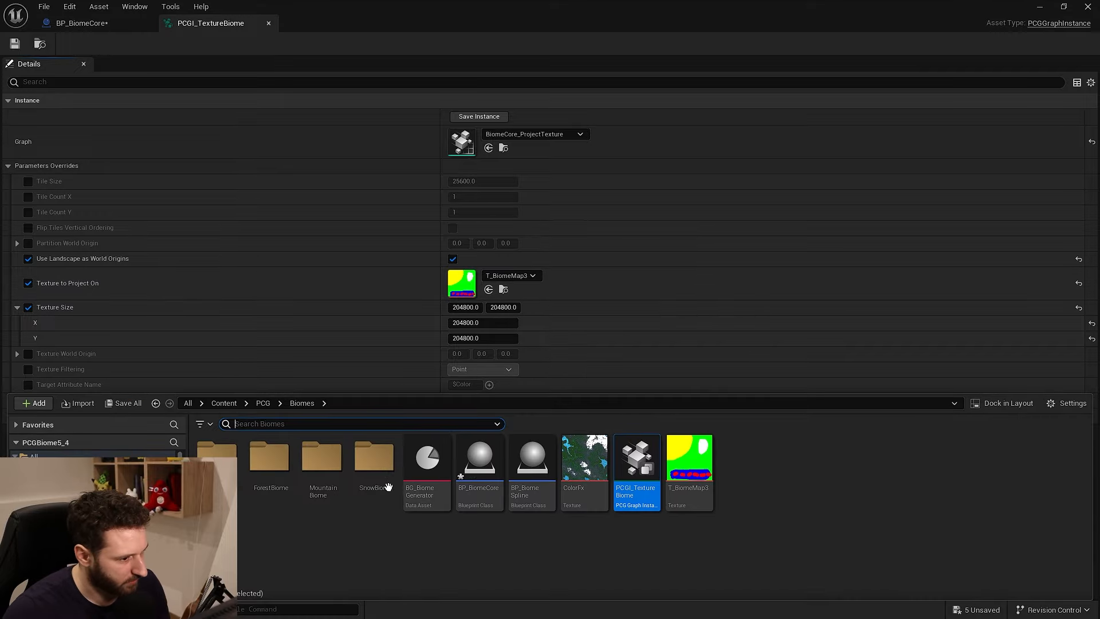
pyautogui.click(584, 461)
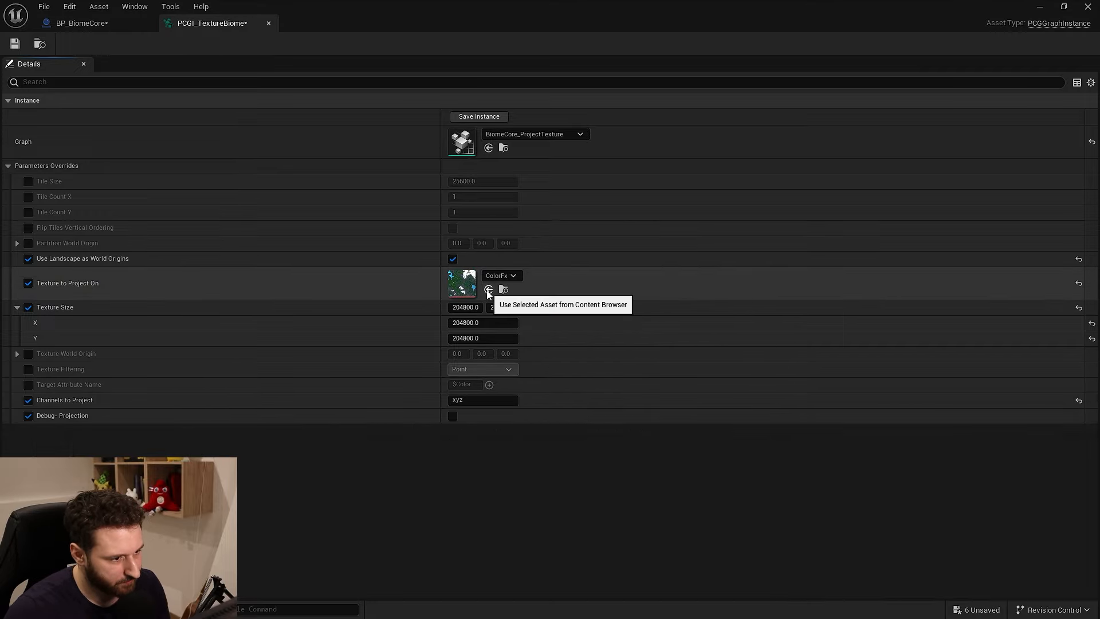
pyautogui.click(488, 289)
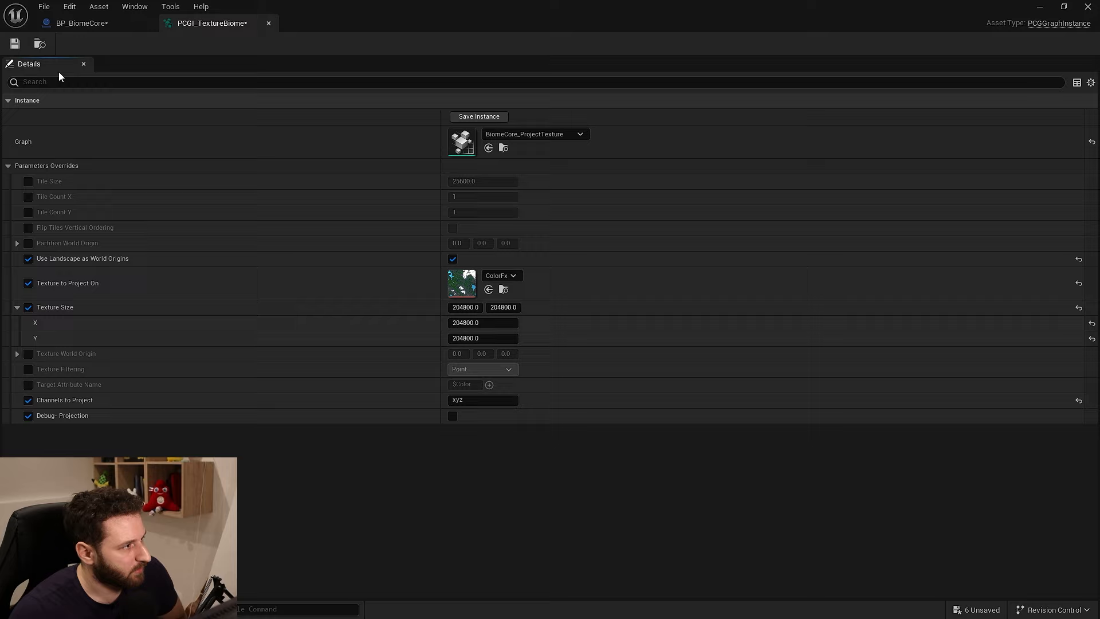
pyautogui.middleClick(201, 23)
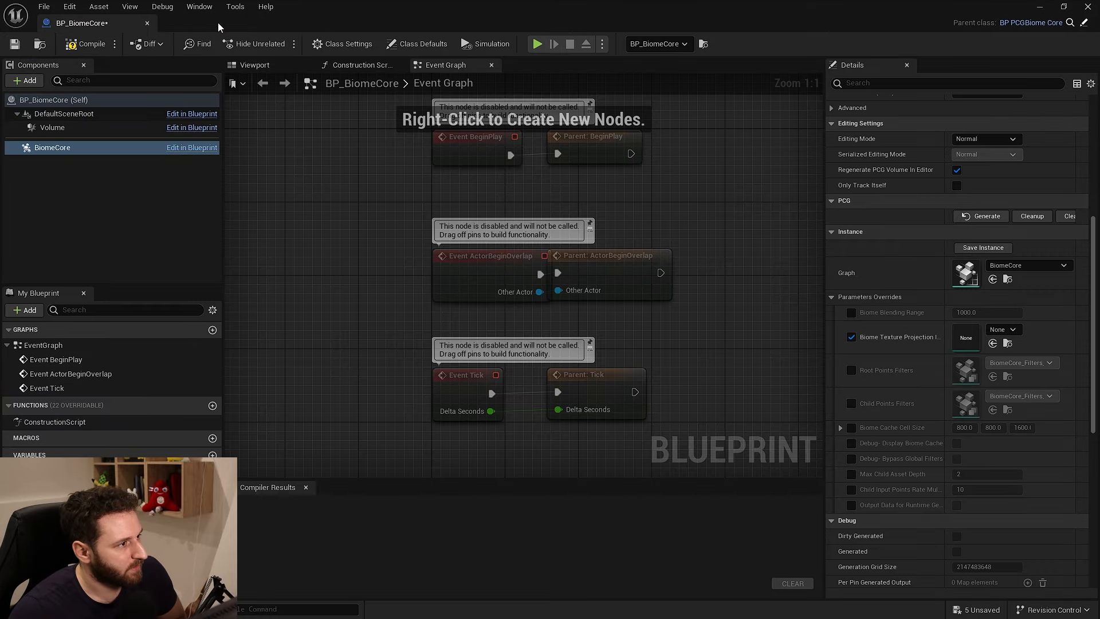
# Assign PCGI_TextureBiome as BP_BiomeCore's Biome Texture Projection Instance and save all modified assets.
pyautogui.moveTo(350, 13); pyautogui.dragTo(1099, 175)
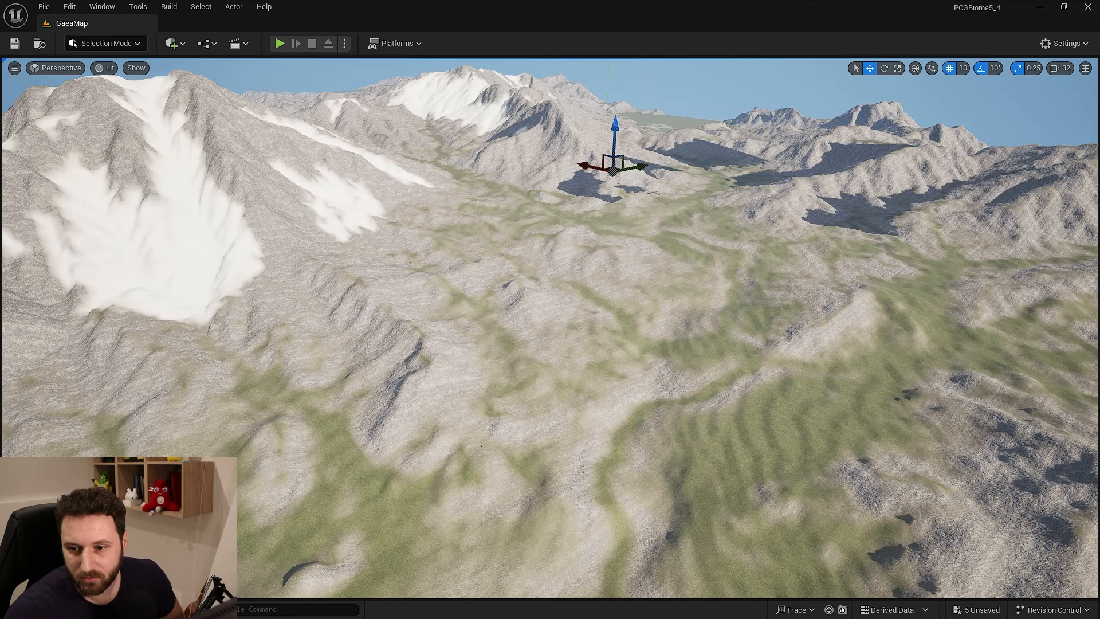
pyautogui.click(45, 13)
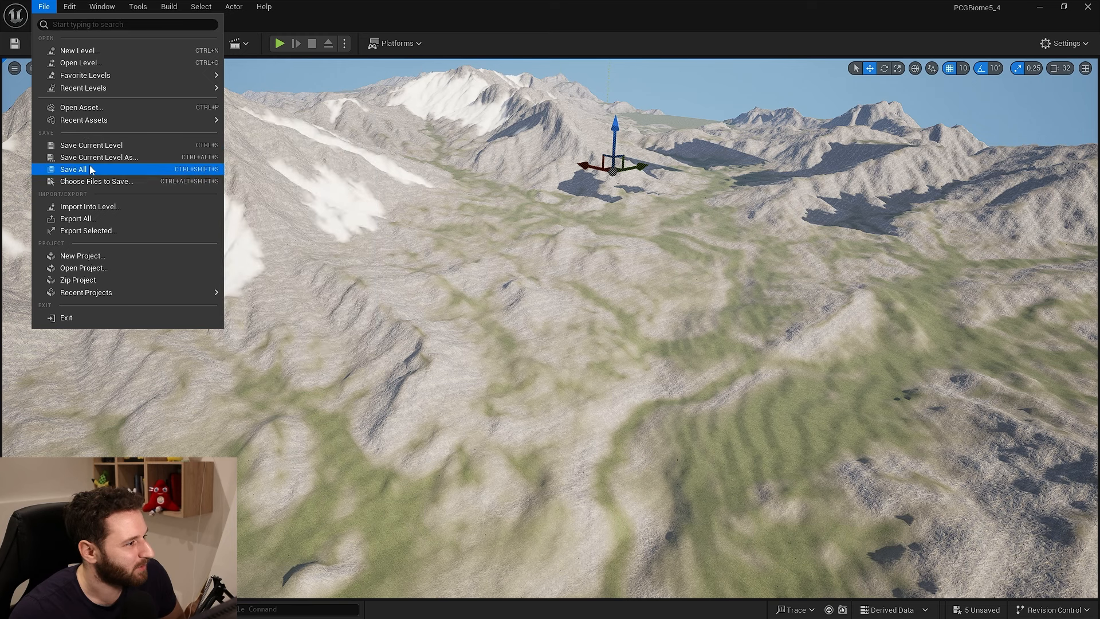
pyautogui.click(91, 147)
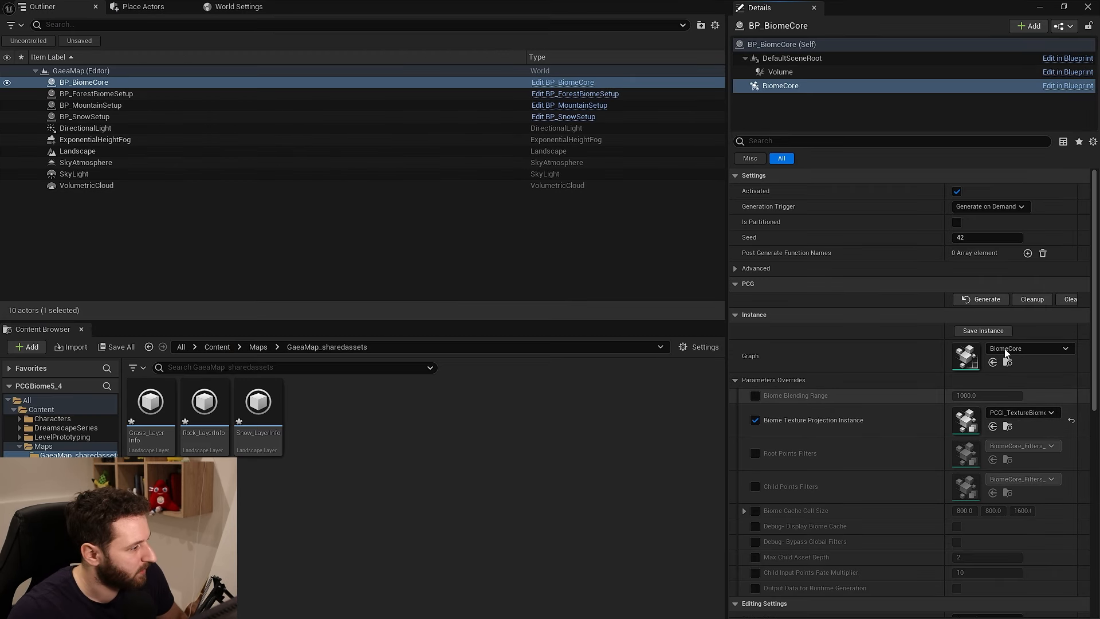
# Generate the PCG content of BP_BiomeCore in GaeaMap and inspect the biome cells over its volume from several angles.
pyautogui.click(981, 299)
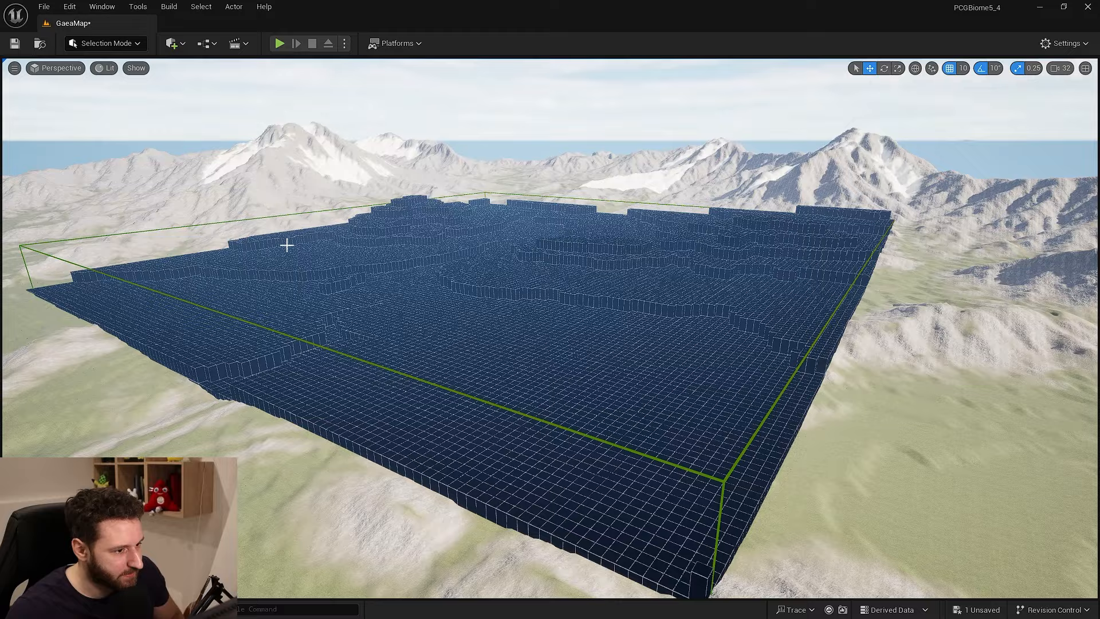
pyautogui.moveTo(370, 296); pyautogui.dragTo(369, 297, button='right')
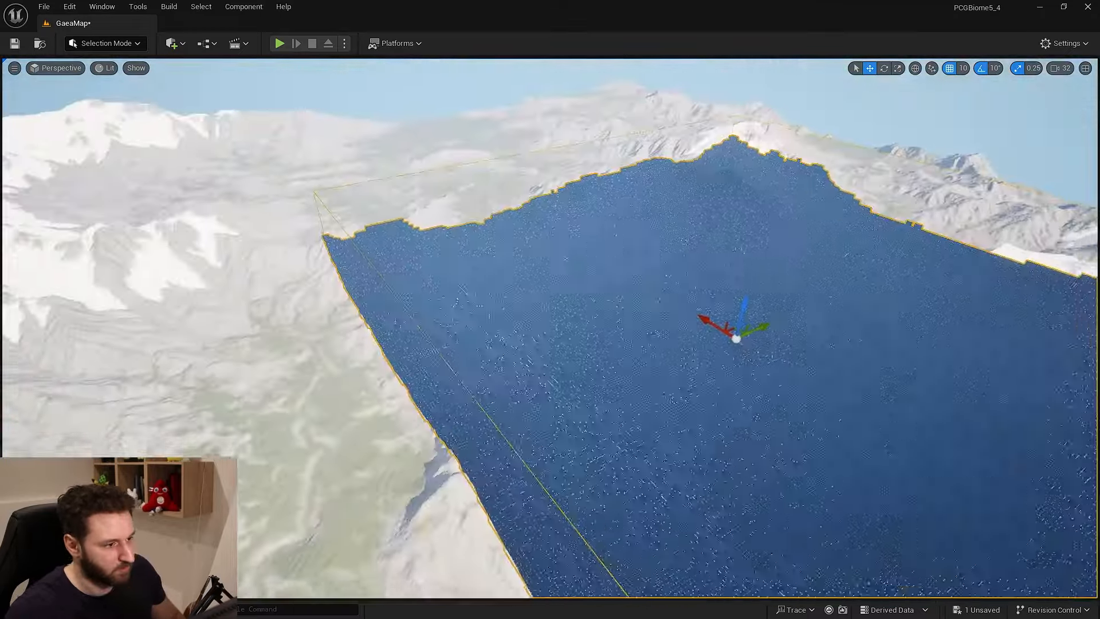
pyautogui.moveTo(681, 256); pyautogui.dragTo(681, 256, button='right')
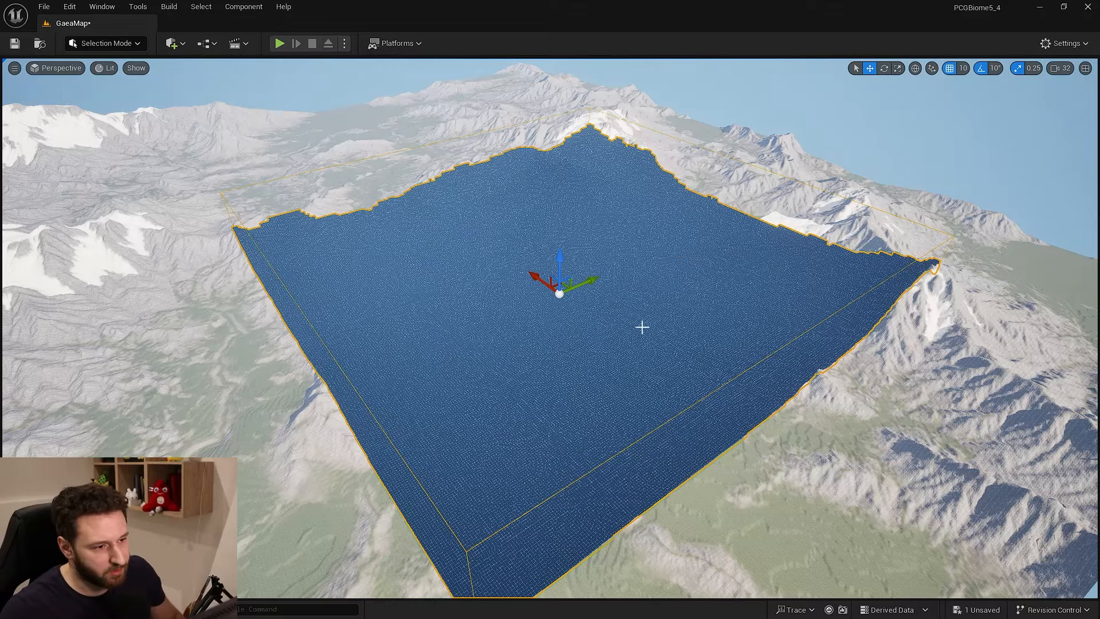
pyautogui.moveTo(641, 326); pyautogui.dragTo(641, 326, button='right')
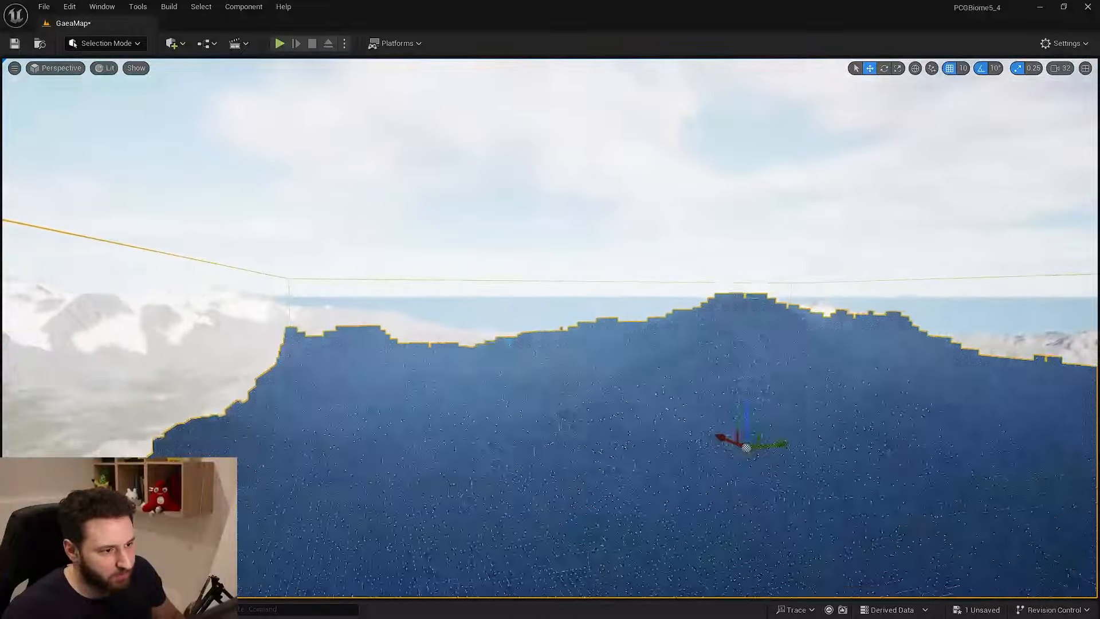
pyautogui.moveTo(641, 326); pyautogui.dragTo(641, 327, button='right')
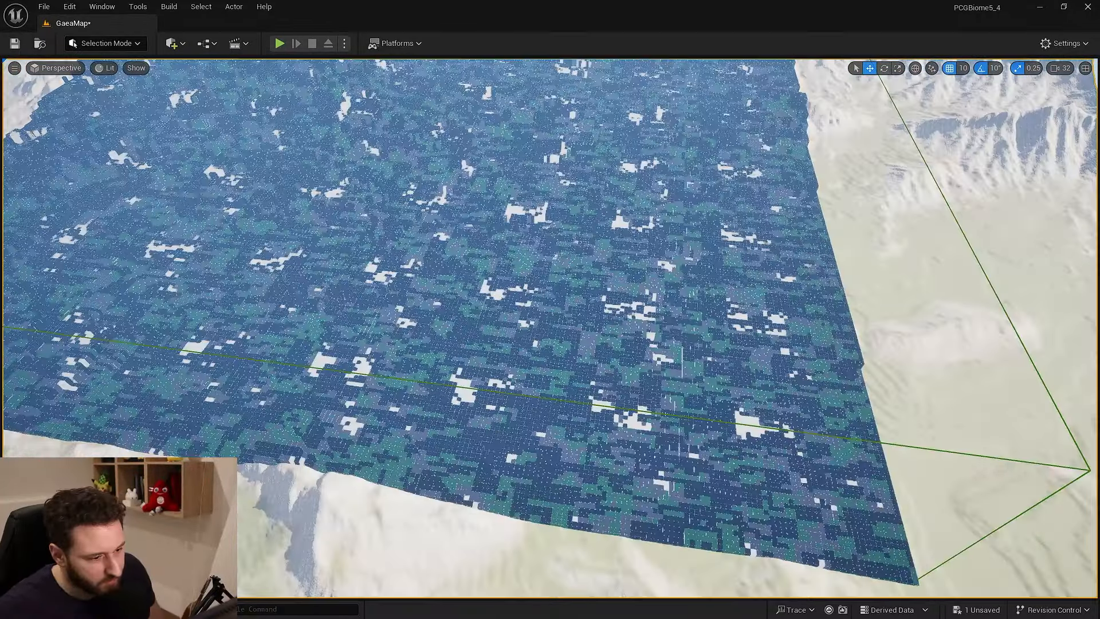
# Open BT_MountainBiome from the MountainBiome folder, set the 50.0 vector in the rock's AssetOptions to 1.0 on all three axes, and close it.
pyautogui.moveTo(550, 326); pyautogui.dragTo(550, 327, button='right')
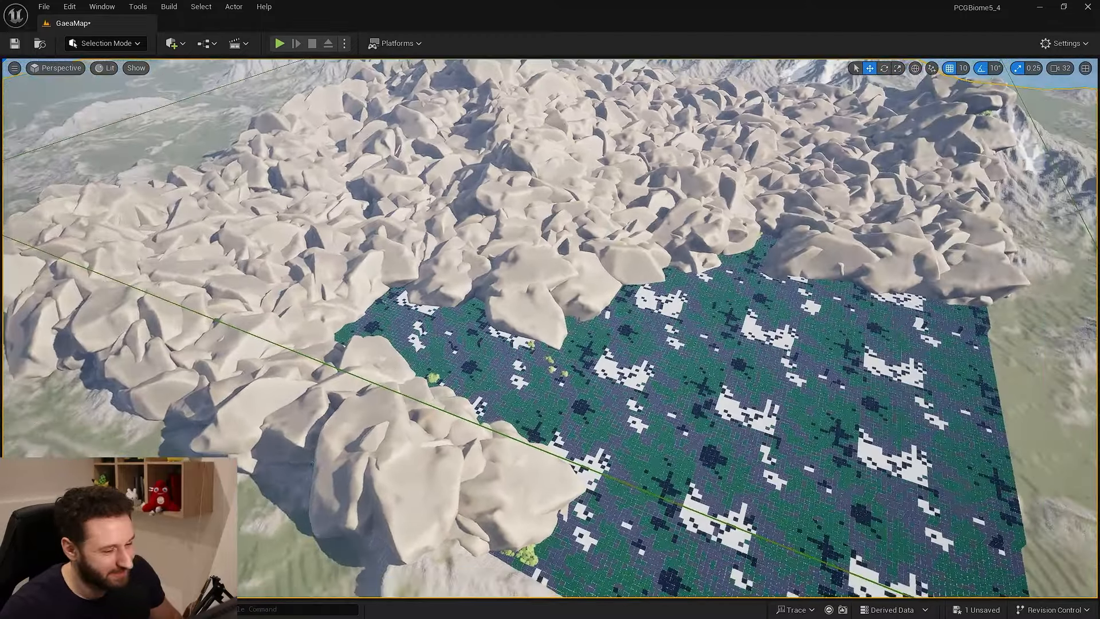
pyautogui.moveTo(550, 327); pyautogui.dragTo(550, 326, button='right')
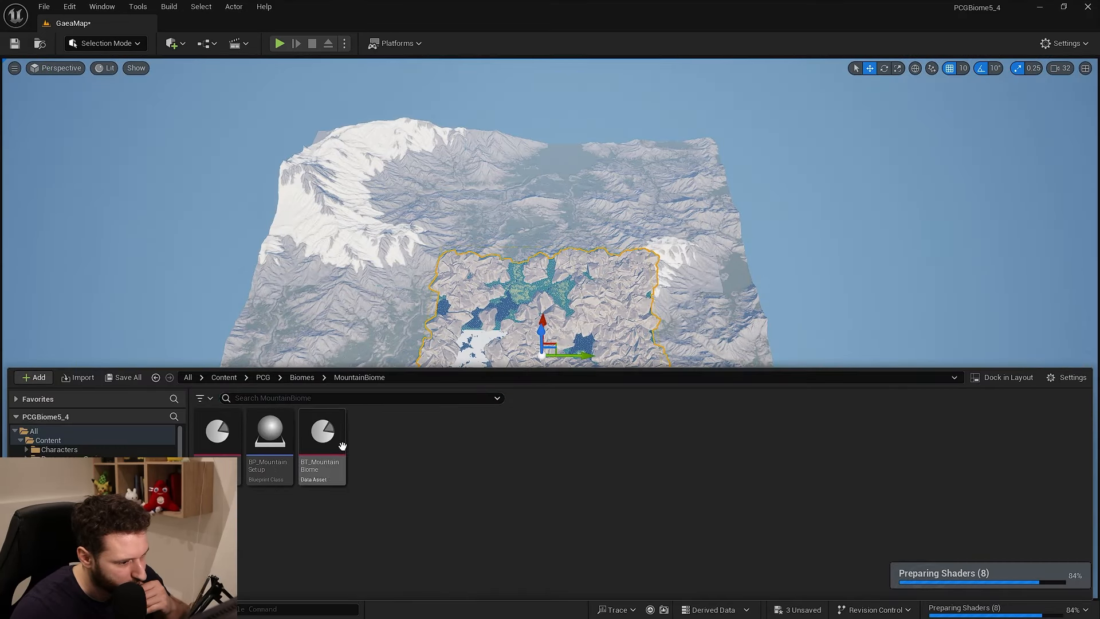
pyautogui.doubleClick(320, 441)
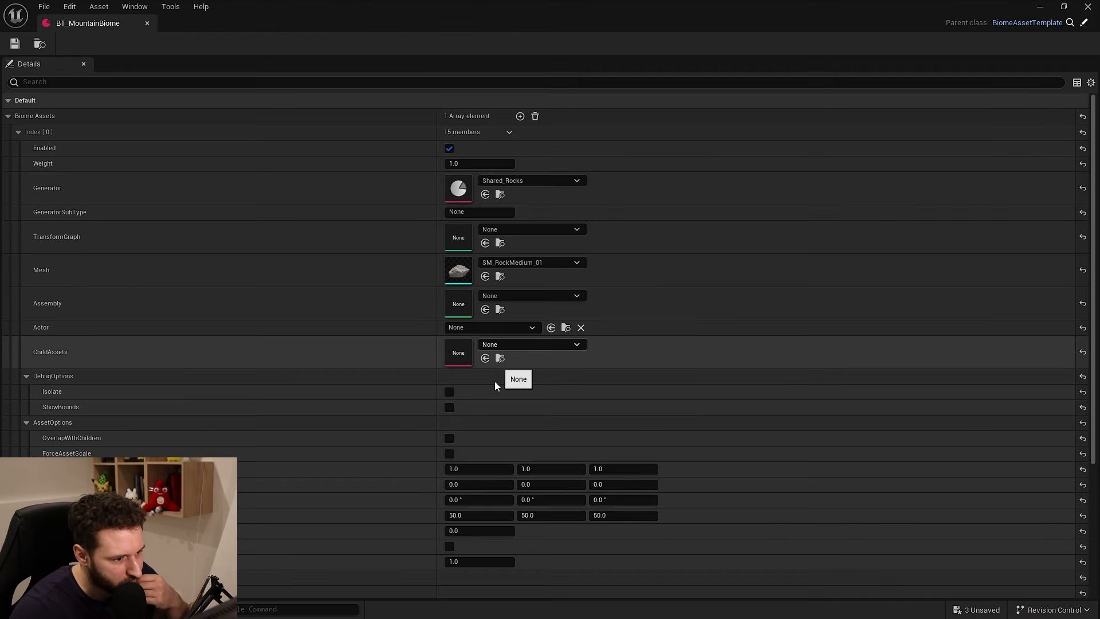
pyautogui.click(478, 515)
pyautogui.write('1')
pyautogui.press('Tab')
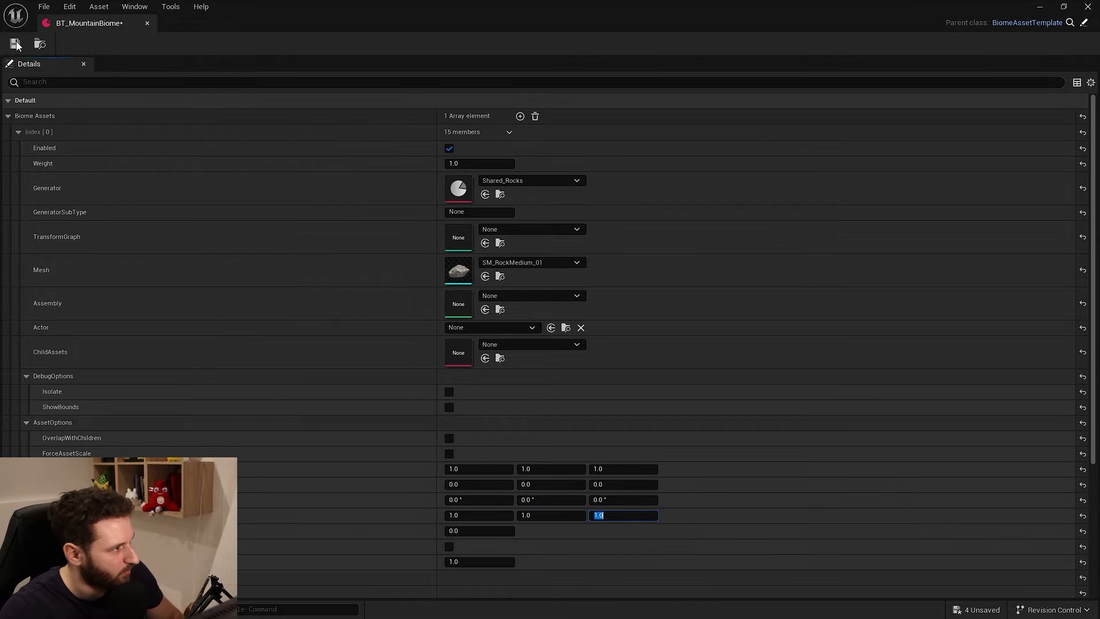
pyautogui.click(147, 23)
# Select the Landscape and enter /2 for its X scale with the scale proportions locked.
pyautogui.press('w')
pyautogui.moveTo(73, 260); pyautogui.dragTo(74, 260, button='right')
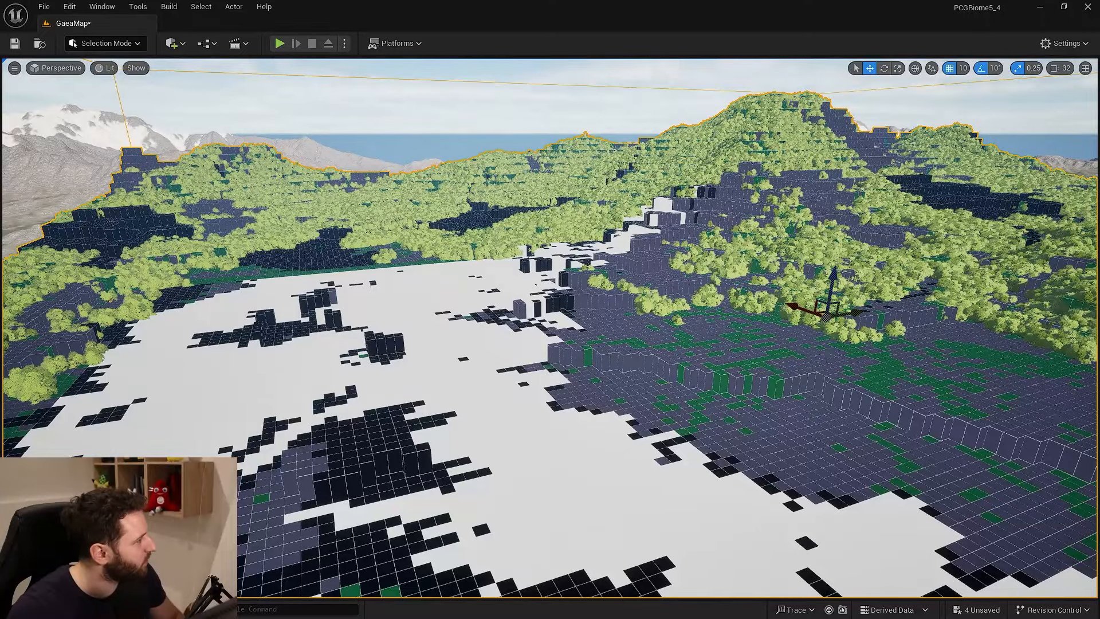
pyautogui.click(456, 304)
pyautogui.press('s')
pyautogui.moveTo(456, 304); pyautogui.dragTo(457, 304, button='right')
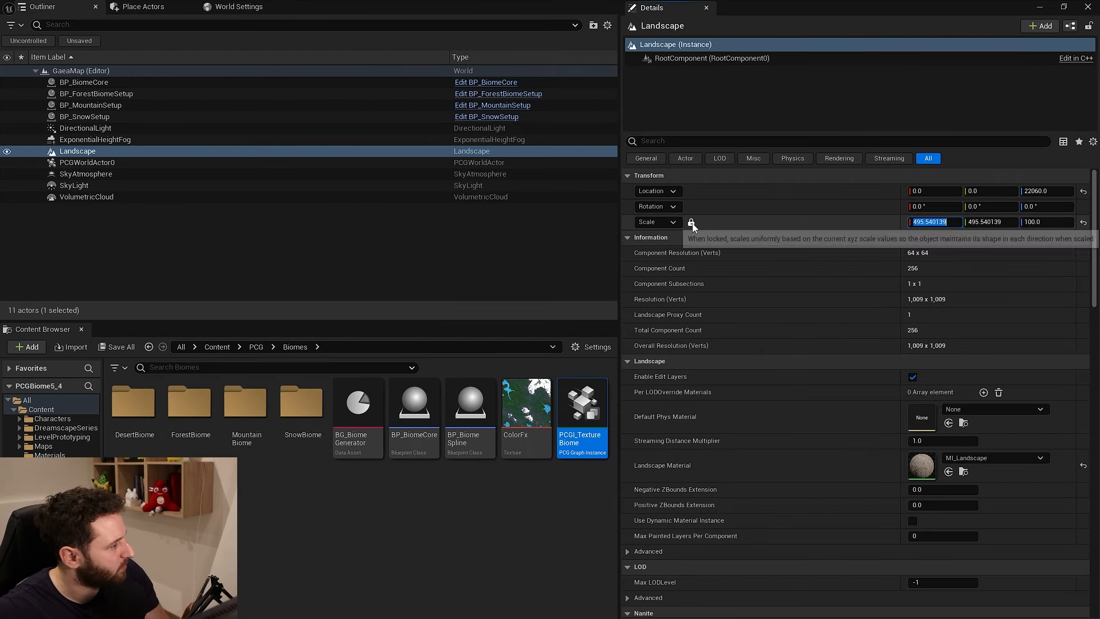
pyautogui.write('/')
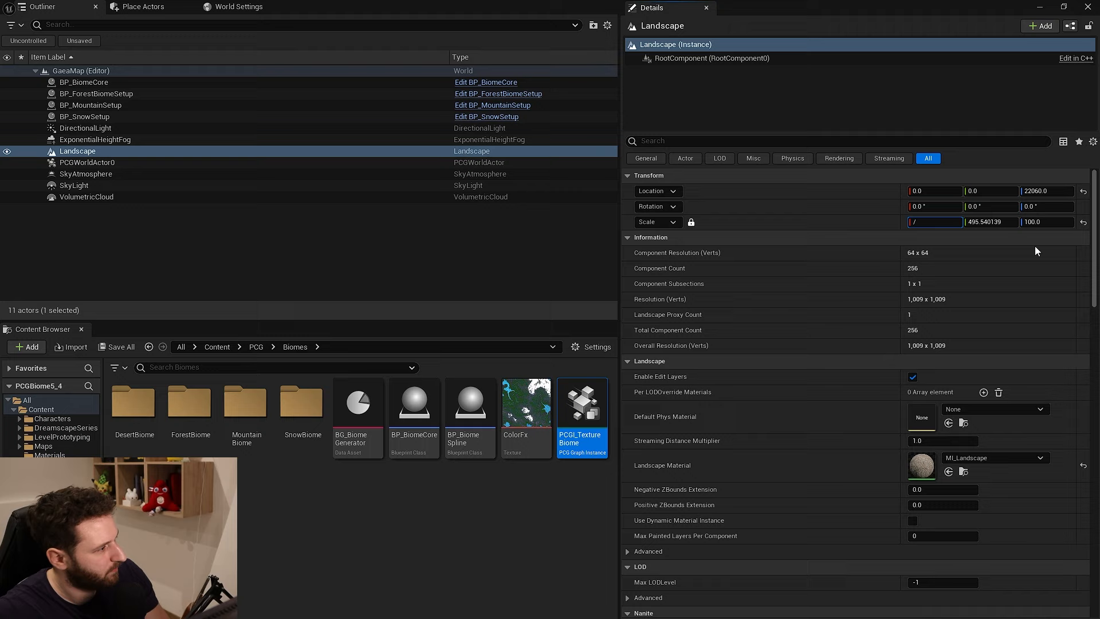
pyautogui.write('2')
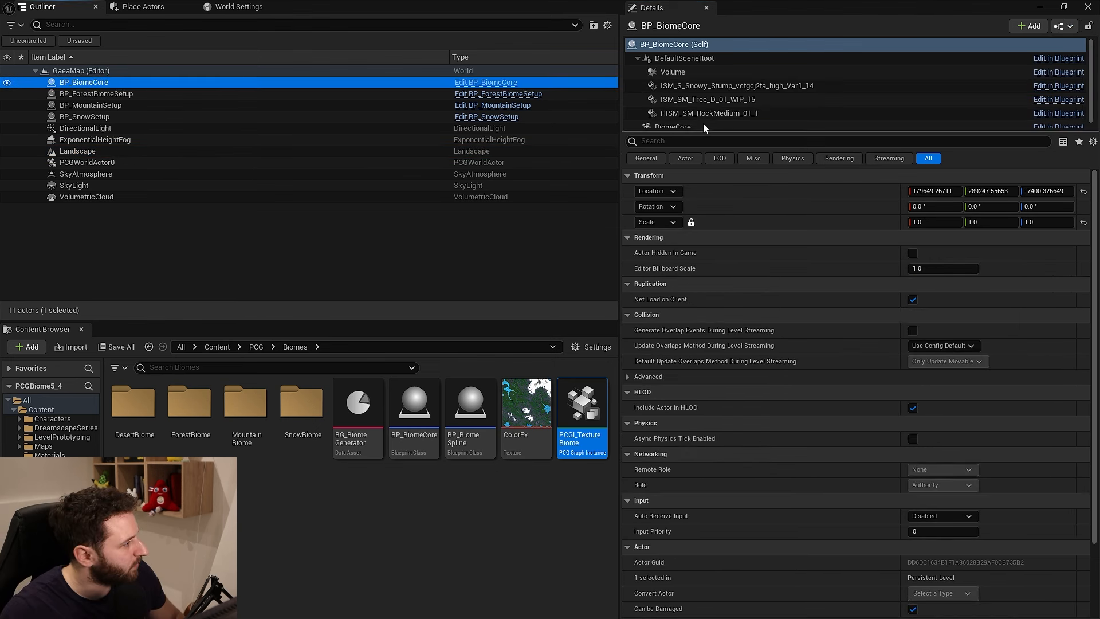
# Select the BiomeCore component of BP_BiomeCore and clean up its generated PCG content.
pyautogui.moveTo(677, 130); pyautogui.dragTo(674, 128)
pyautogui.click(674, 125)
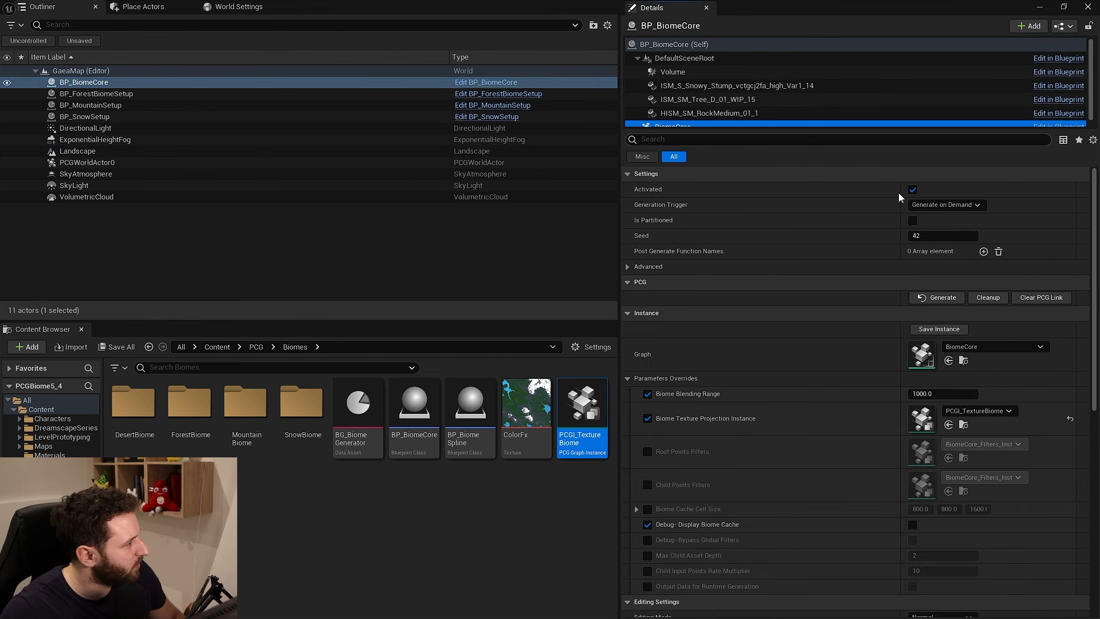
pyautogui.click(1002, 298)
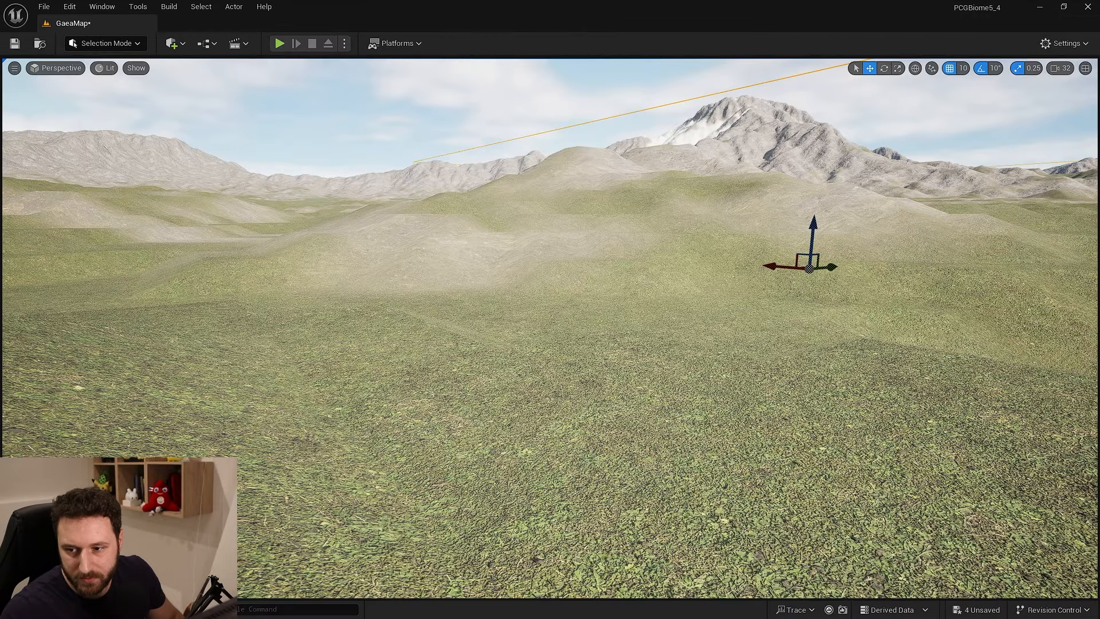
pyautogui.moveTo(550, 327); pyautogui.dragTo(500, 339, button='right')
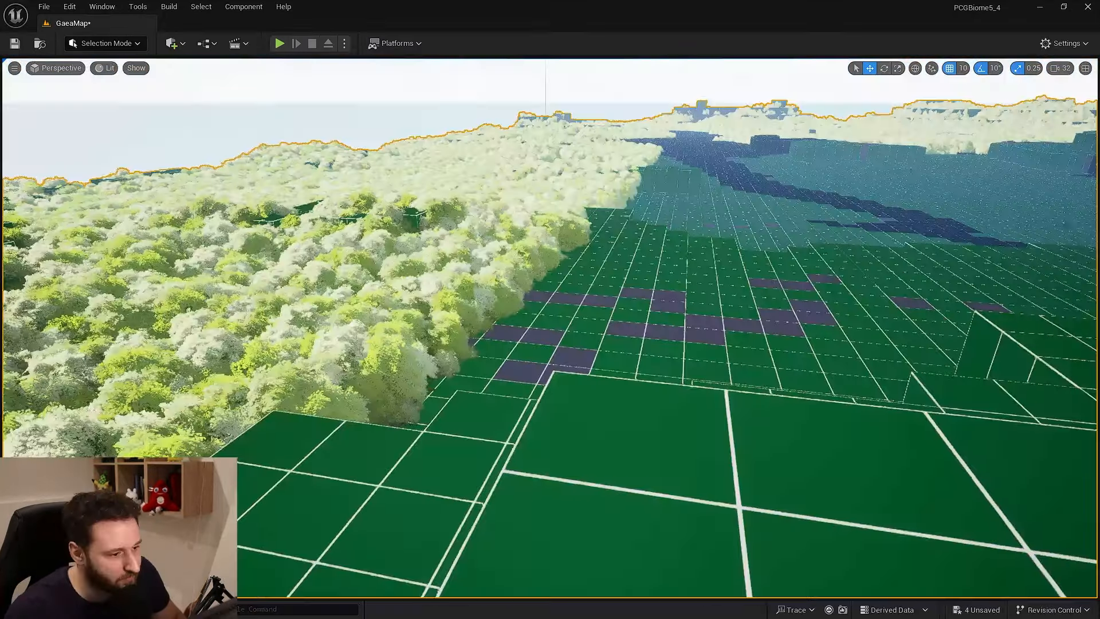
# Examine the generated forest cells and the tree coverage over the landscape from close up and from above.
pyautogui.moveTo(590, 271); pyautogui.dragTo(590, 269, button='right')
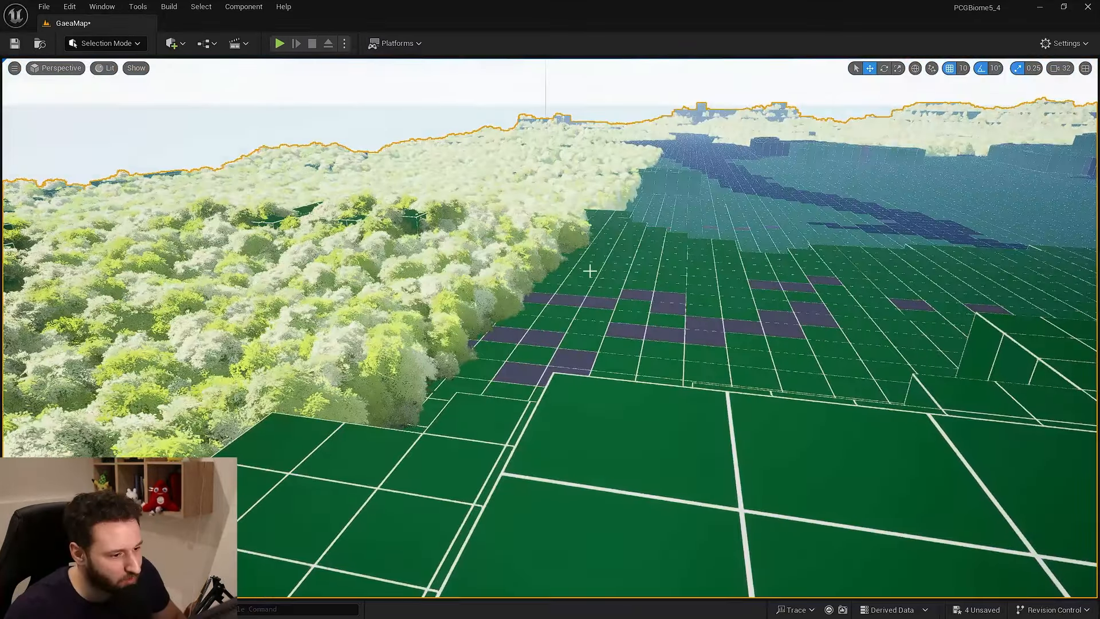
pyautogui.moveTo(687, 261); pyautogui.dragTo(893, 196, button='right')
pyautogui.press('w')
pyautogui.press('s')
pyautogui.press('s')
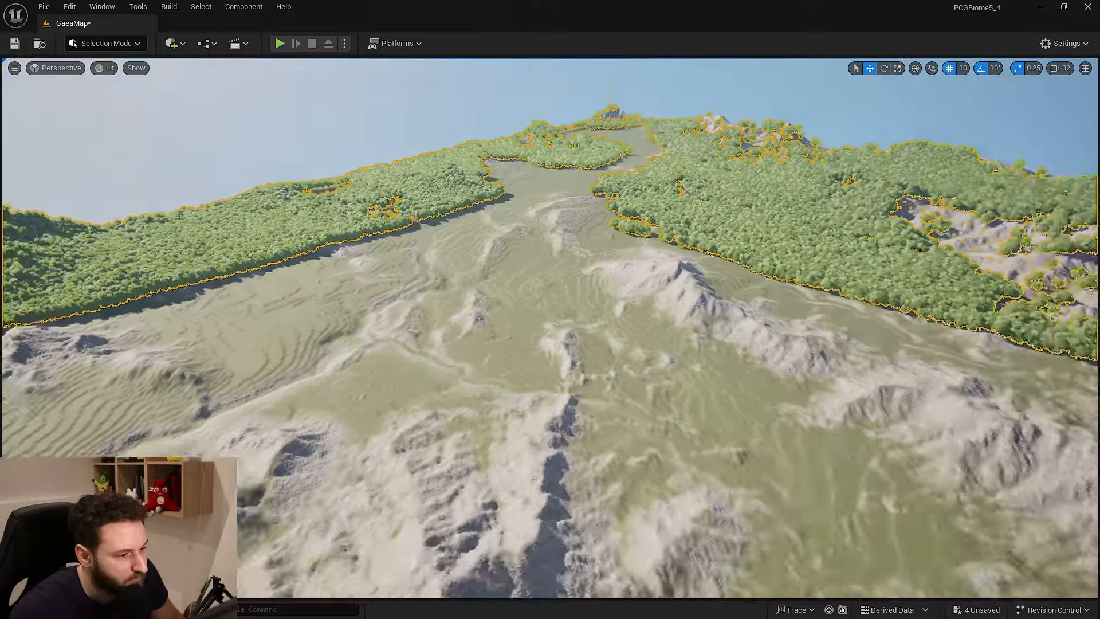
pyautogui.moveTo(550, 309); pyautogui.dragTo(482, 235, button='right')
pyautogui.press('w')
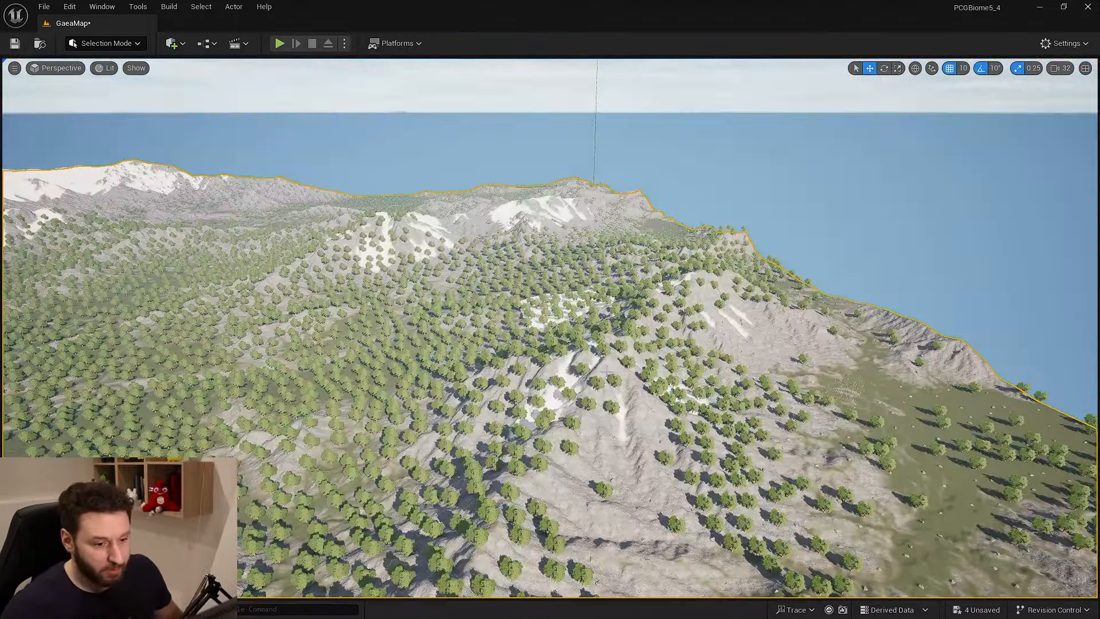
pyautogui.moveTo(550, 309); pyautogui.dragTo(357, 260, button='right')
pyautogui.press('w')
pyautogui.press('w')
pyautogui.moveTo(611, 374); pyautogui.dragTo(624, 440, button='right')
# Look up the ForestBiome folder's assets and examine tree spacing across the meadows, slopes and snowy peaks.
pyautogui.click(36, 609)
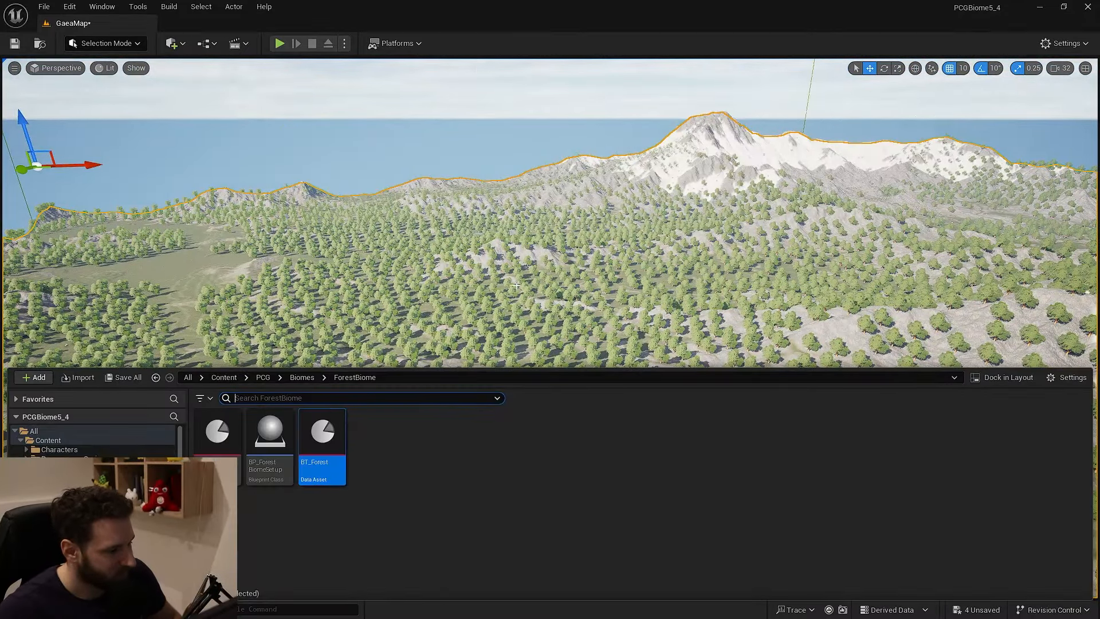
pyautogui.moveTo(517, 286)
pyautogui.mouseDown(button='right')
pyautogui.moveTo(401, 303)
pyautogui.moveTo(416, 240)
pyautogui.moveTo(453, 312)
pyautogui.moveTo(527, 287)
pyautogui.mouseUp(button='right')
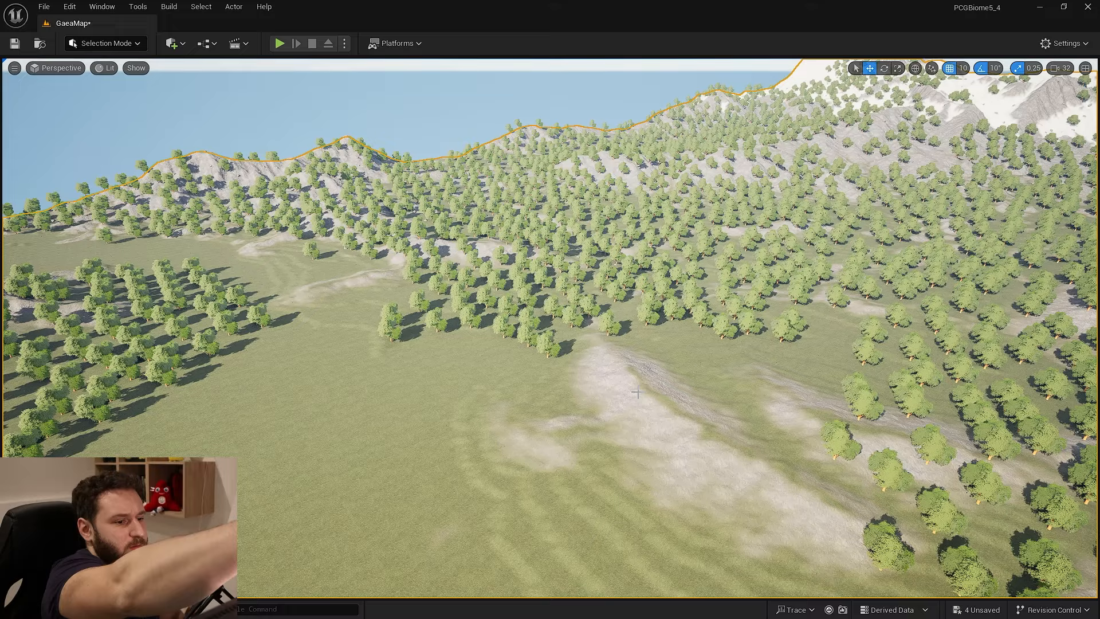
pyautogui.moveTo(638, 392); pyautogui.dragTo(687, 435, button='right')
pyautogui.moveTo(306, 309); pyautogui.dragTo(383, 235, button='right')
pyautogui.moveTo(729, 446); pyautogui.dragTo(814, 405, button='right')
pyautogui.press('w')
pyautogui.moveTo(550, 328); pyautogui.dragTo(973, 342, button='right')
pyautogui.press('w')
pyautogui.press('w')
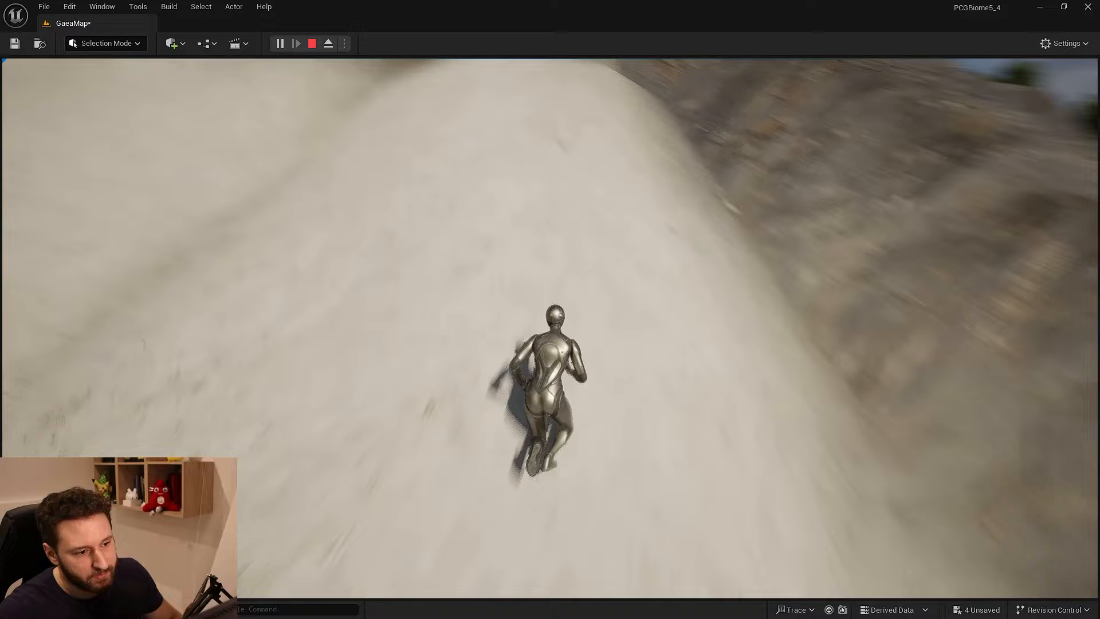
# Play-test GaeaMap by making the character jump along the rocky and snowy slopes among the generated trees and rocks.
pyautogui.press('space')
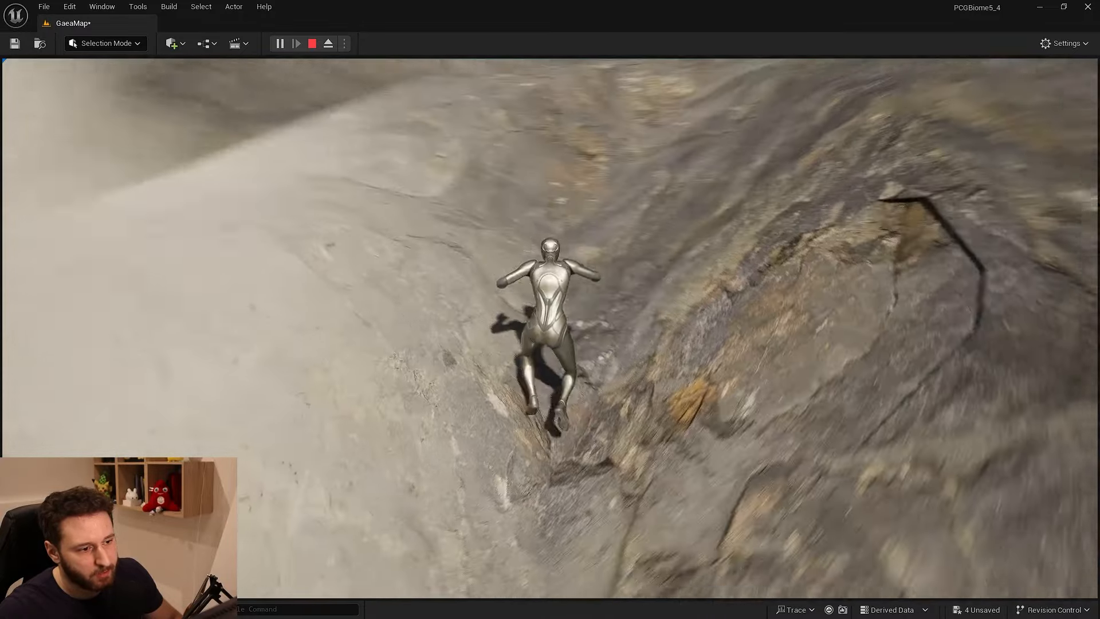
pyautogui.press('space')
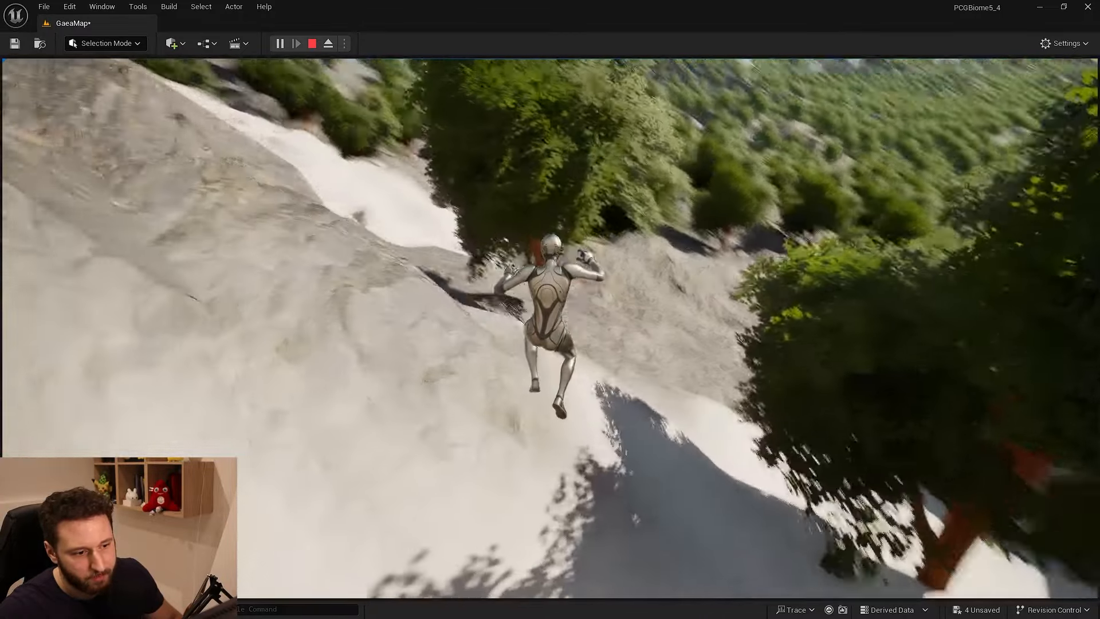
pyautogui.press('space')
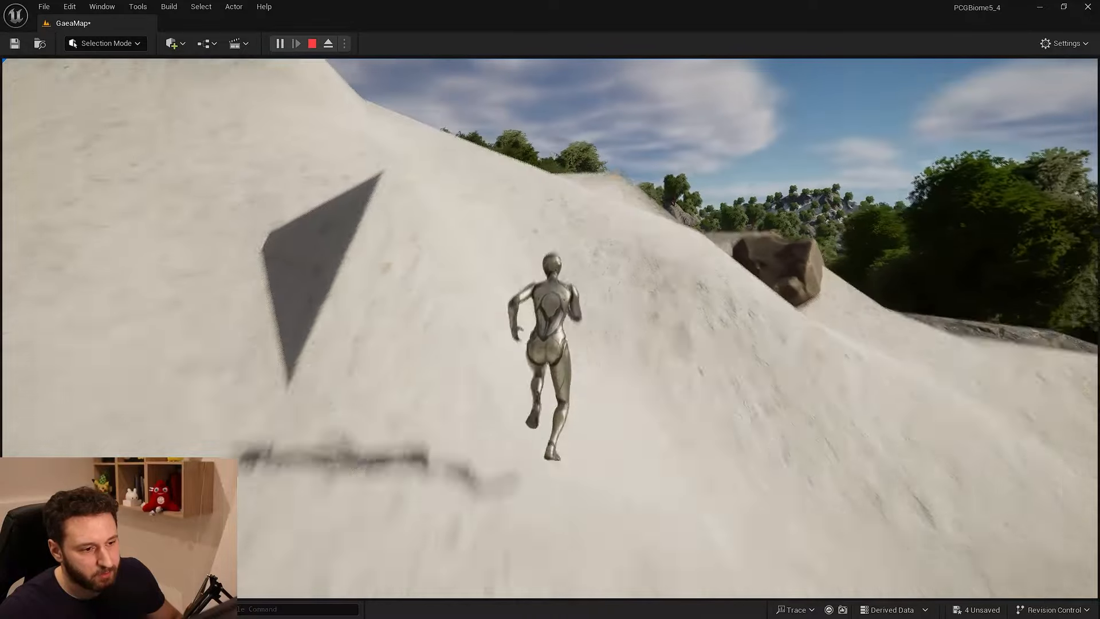
pyautogui.press('space')
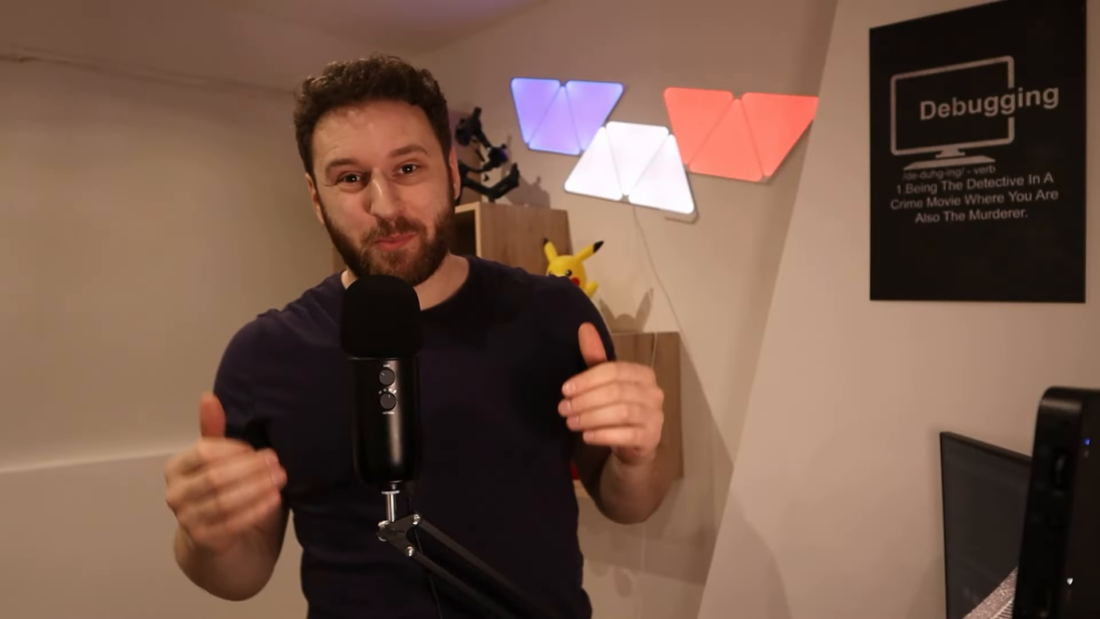